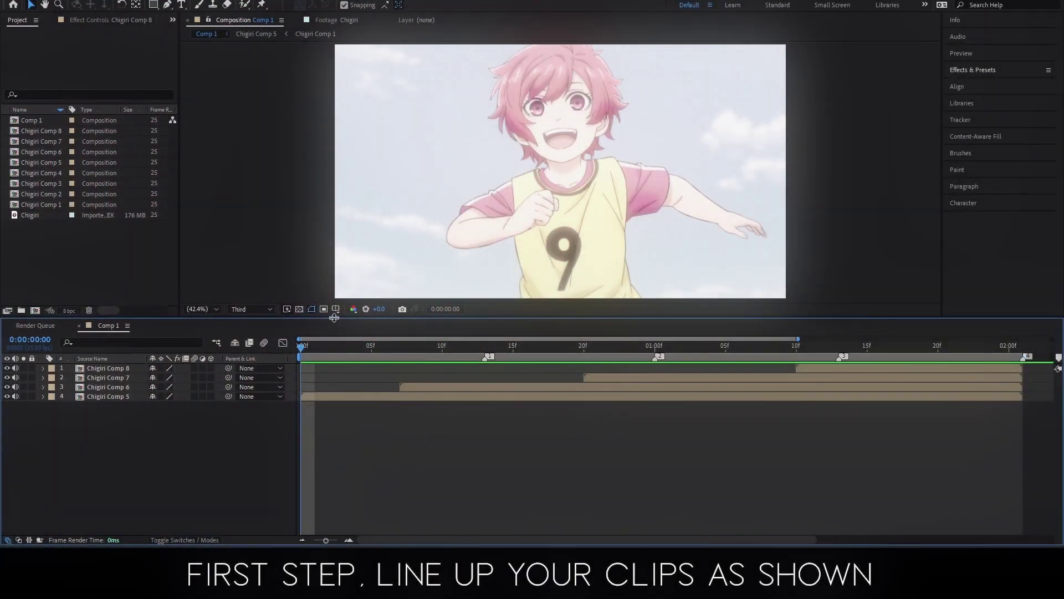
Step: On Chigiri Comp 5, place the first two Pen mask points on the comp's top and bottom edges
{"action": "left_click", "coordinate": [332, 407]}
{"action": "left_click", "coordinate": [168, 6]}
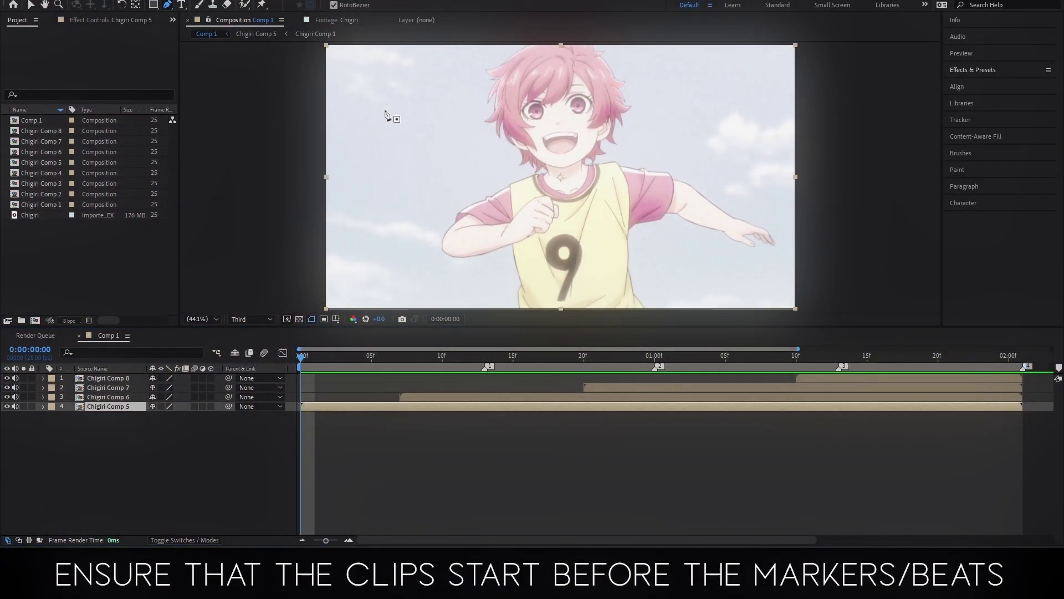
{"action": "left_click", "coordinate": [440, 45]}
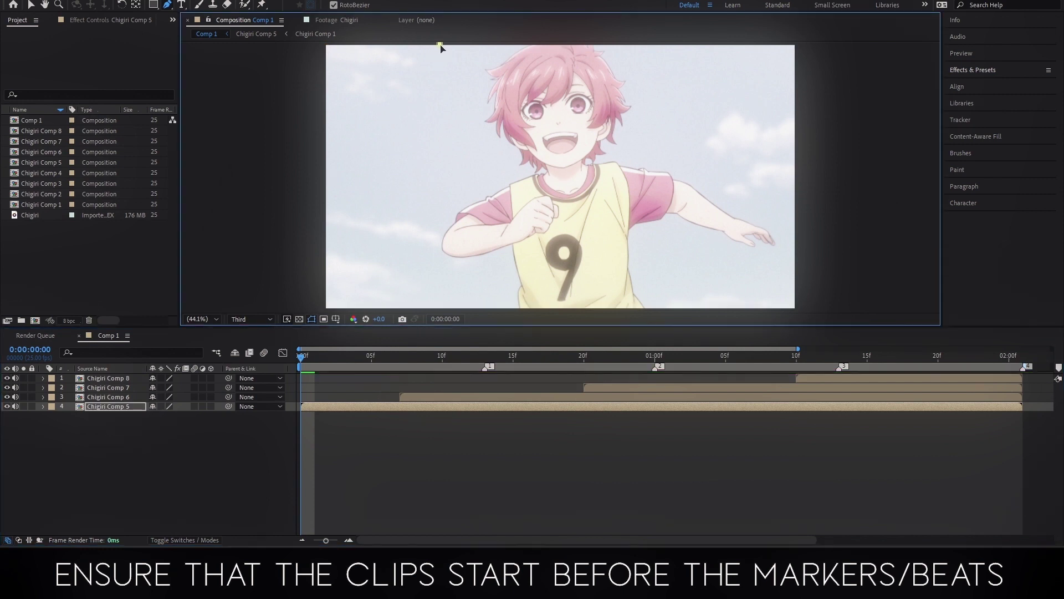
{"action": "left_click", "coordinate": [444, 309]}
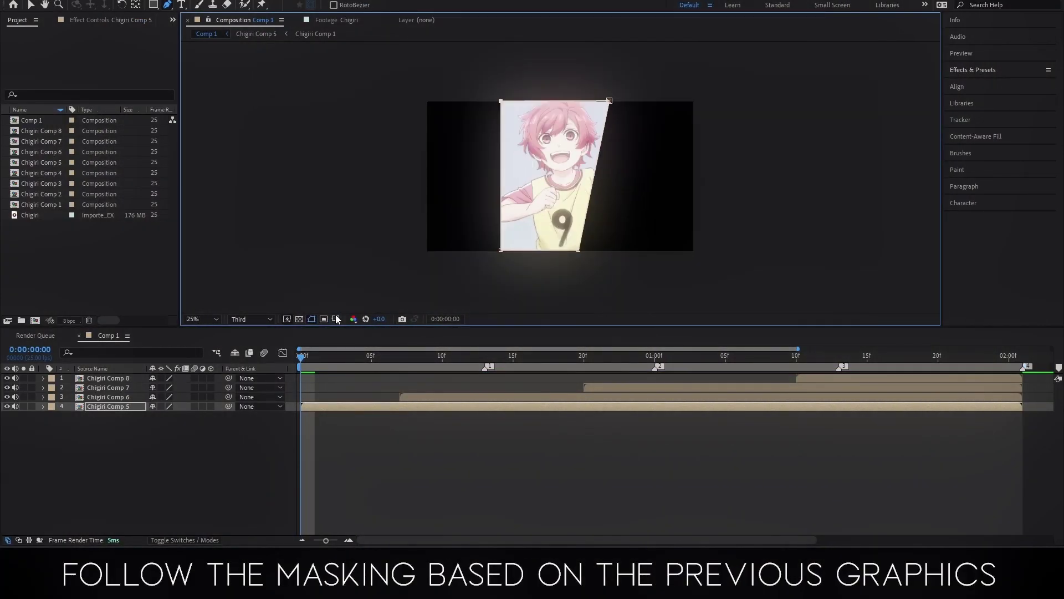
Step: With a proportional grid shown, slide the Comp 5 mask's left edge right onto the grid
{"action": "left_click", "coordinate": [336, 318]}
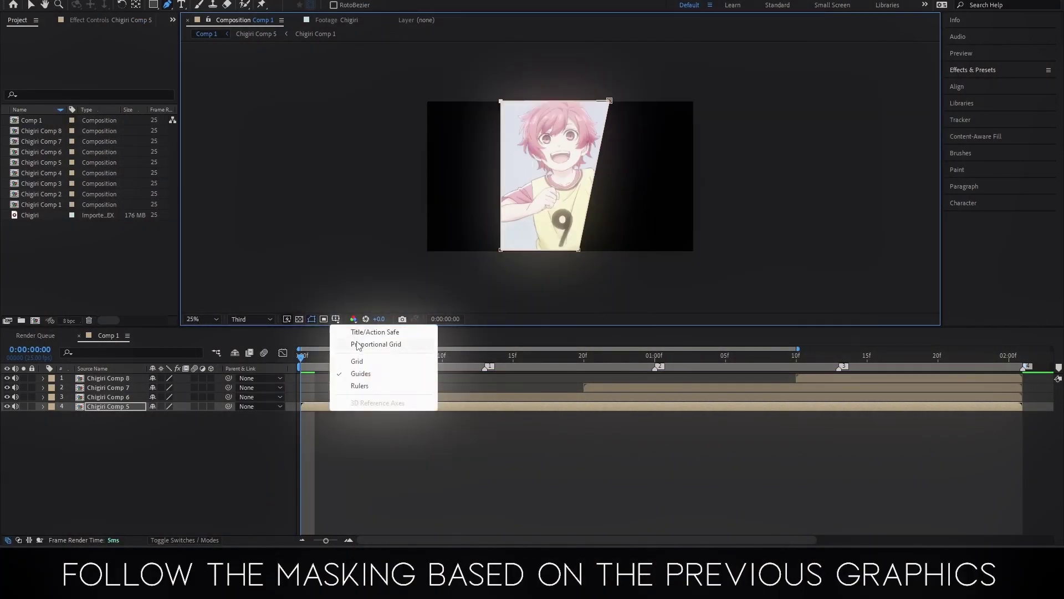
{"action": "left_click", "coordinate": [366, 412]}
{"action": "left_click_drag", "start_coordinate": [501, 251], "coordinate": [529, 251]}
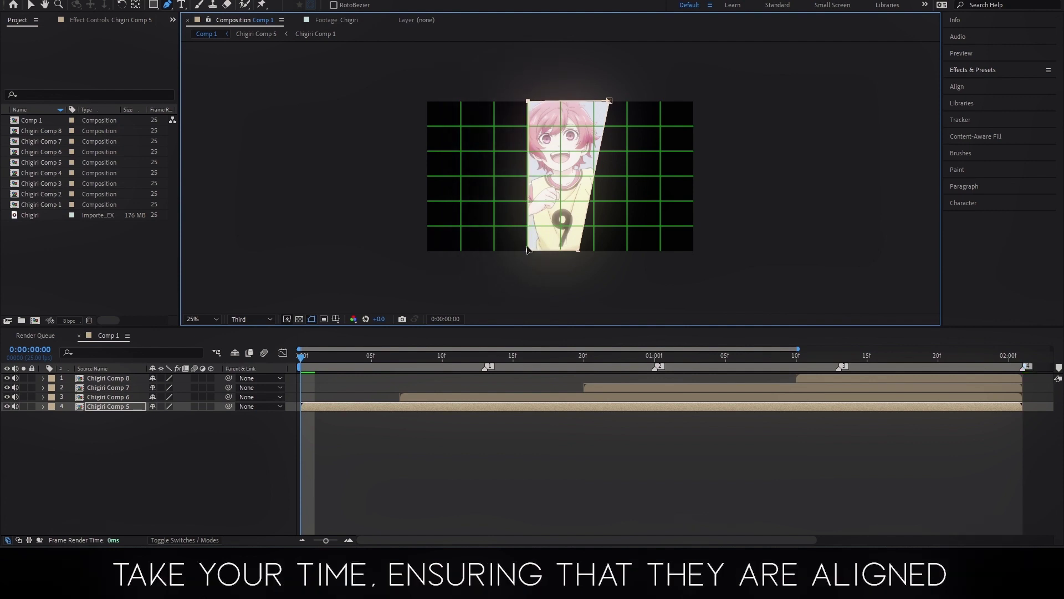
{"action": "left_click", "coordinate": [338, 319]}
Step: At 10f, draw and close a trapezoid mask on Chigiri Comp 6
{"action": "left_click", "coordinate": [357, 340]}
{"action": "left_click", "coordinate": [442, 355]}
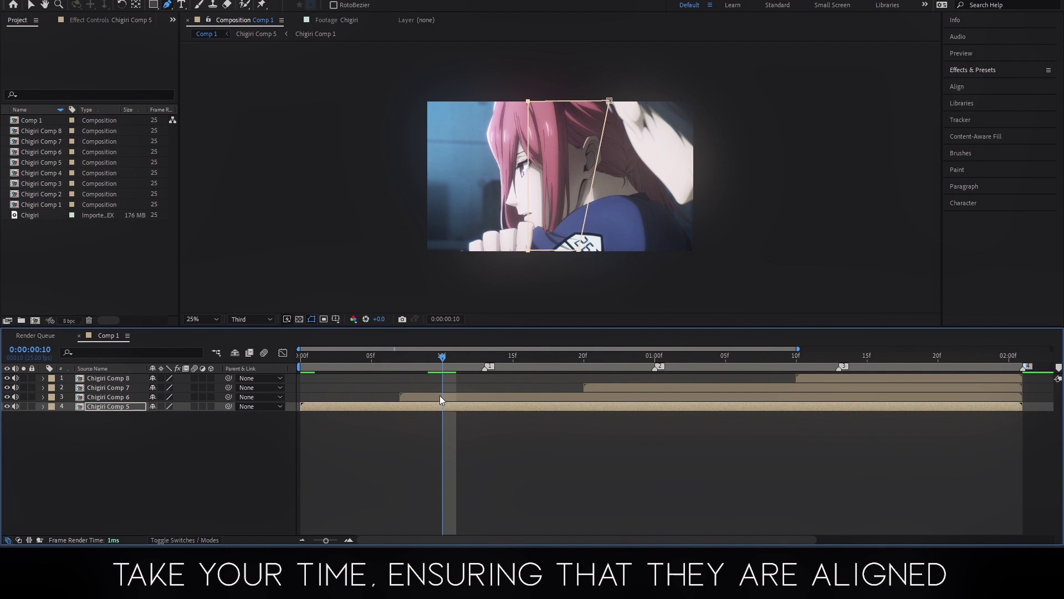
{"action": "left_click", "coordinate": [442, 397]}
{"action": "key", "text": "ctrl+apostrophe"}
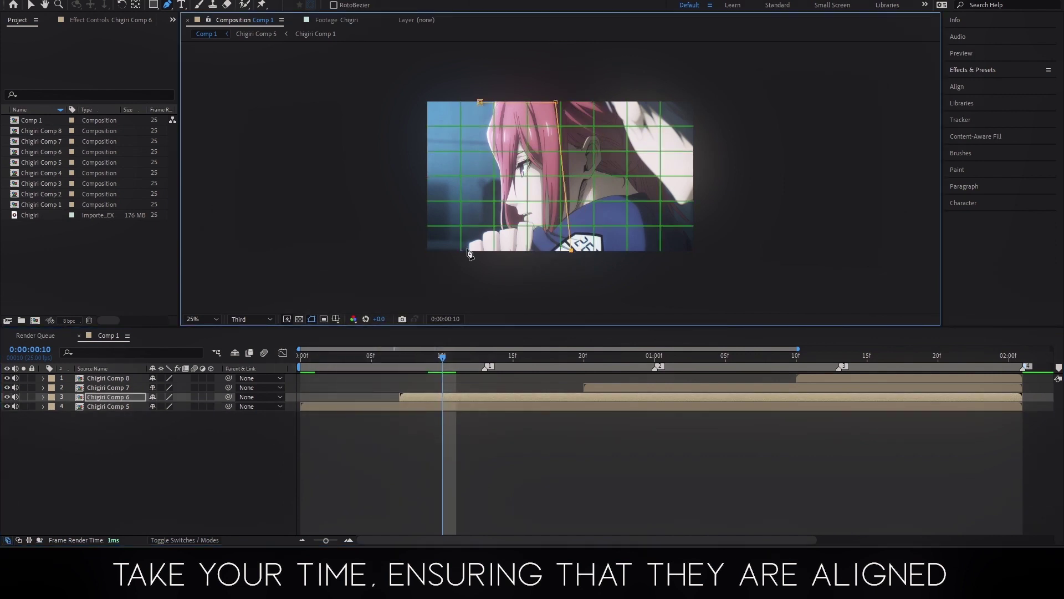
{"action": "left_click", "coordinate": [481, 102]}
Step: At 23f, draw and close a trapezoid mask on Chigiri Comp 7
{"action": "left_click", "coordinate": [627, 355]}
{"action": "left_click", "coordinate": [622, 388]}
{"action": "left_click", "coordinate": [438, 102]}
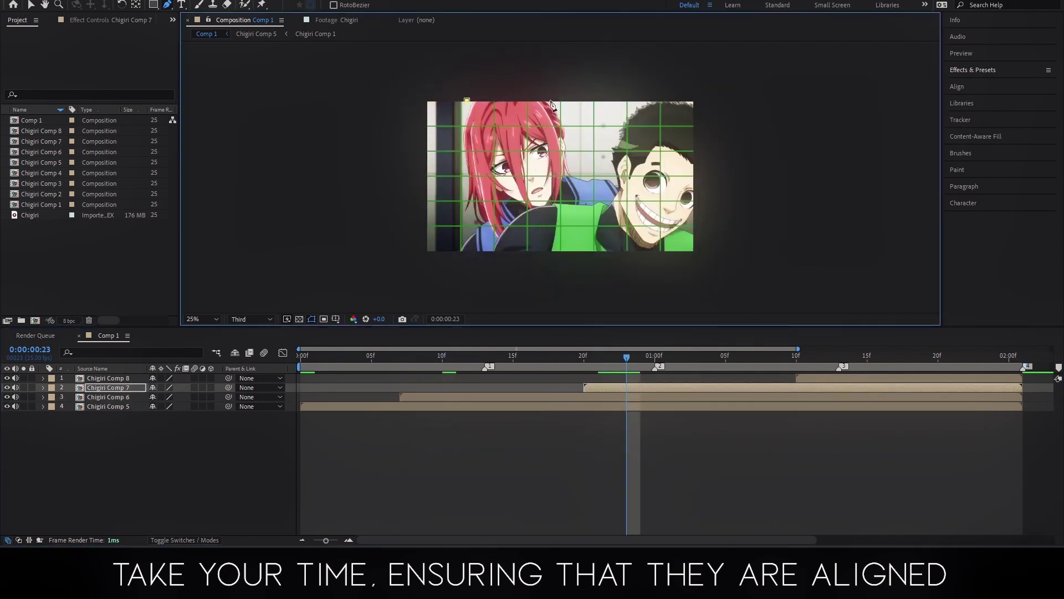
{"action": "left_click", "coordinate": [486, 252]}
Step: At 1:15, draw and close a trapezoid mask on Chigiri Comp 8
{"action": "left_click", "coordinate": [468, 101]}
{"action": "left_click", "coordinate": [867, 356]}
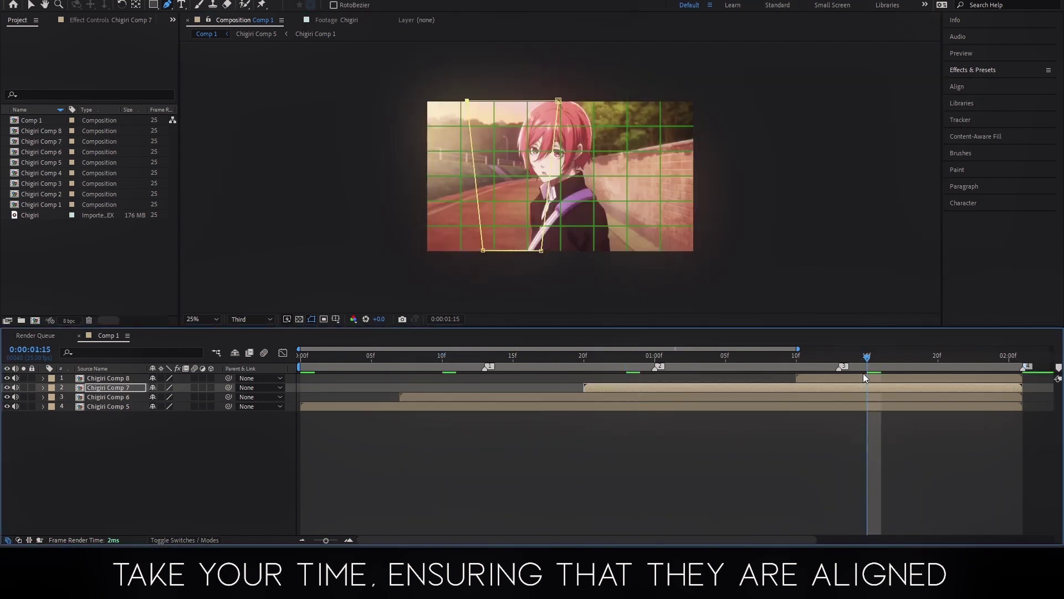
{"action": "left_click", "coordinate": [108, 378]}
{"action": "left_click", "coordinate": [505, 101]}
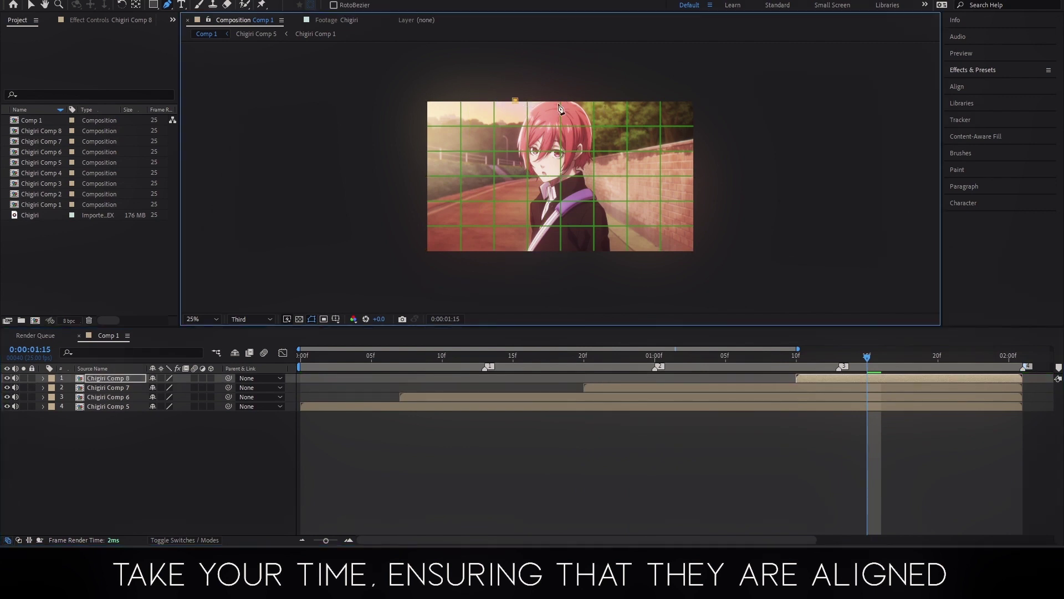
{"action": "left_click", "coordinate": [515, 102]}
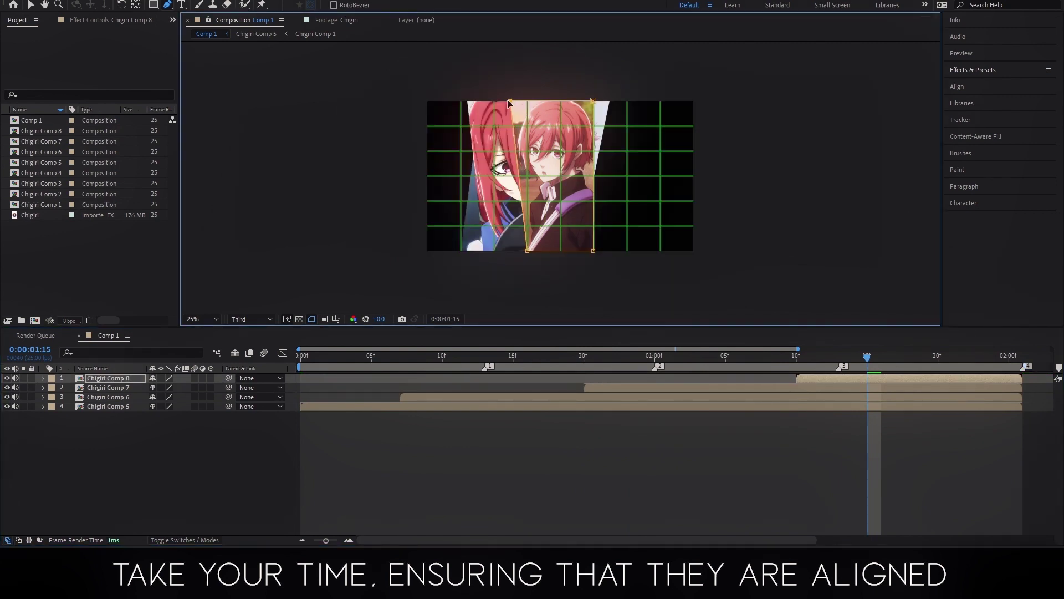
{"action": "left_click_drag", "start_coordinate": [641, 431], "coordinate": [823, 379]}
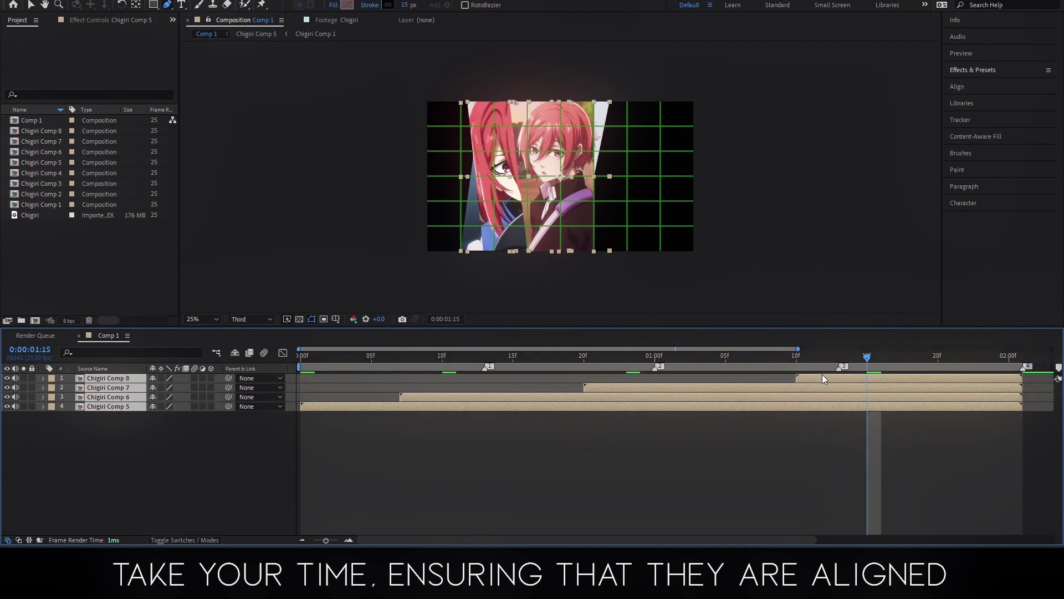
Step: Center the anchor point on content and center all four clip layers in the frame
{"action": "key", "text": "s"}
{"action": "key", "text": "s"}
{"action": "right_click", "coordinate": [851, 391]}
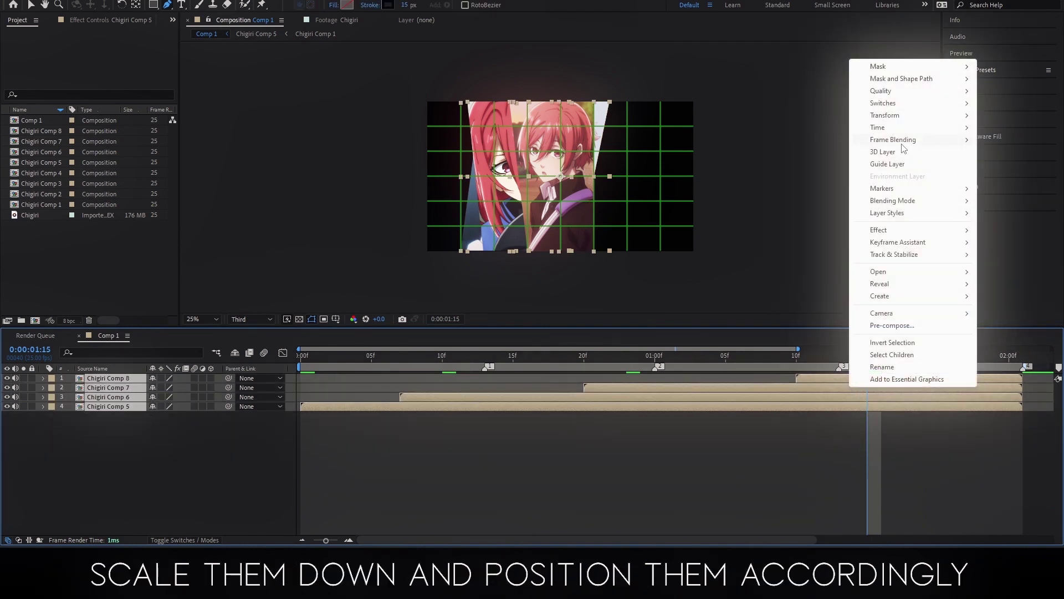
{"action": "mouse_move", "coordinate": [885, 115]}
{"action": "left_click", "coordinate": [738, 248]}
{"action": "right_click", "coordinate": [848, 382]}
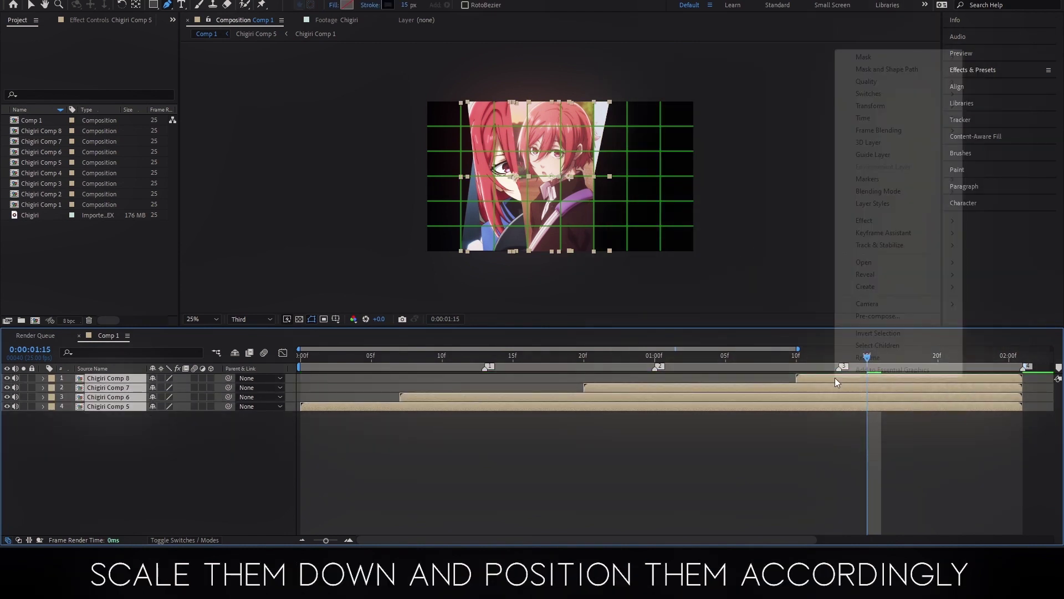
{"action": "left_click", "coordinate": [720, 226]}
Step: Scale all four clip layers to 60% and fit the composition in the viewer
{"action": "left_click_drag", "start_coordinate": [653, 444], "coordinate": [803, 382]}
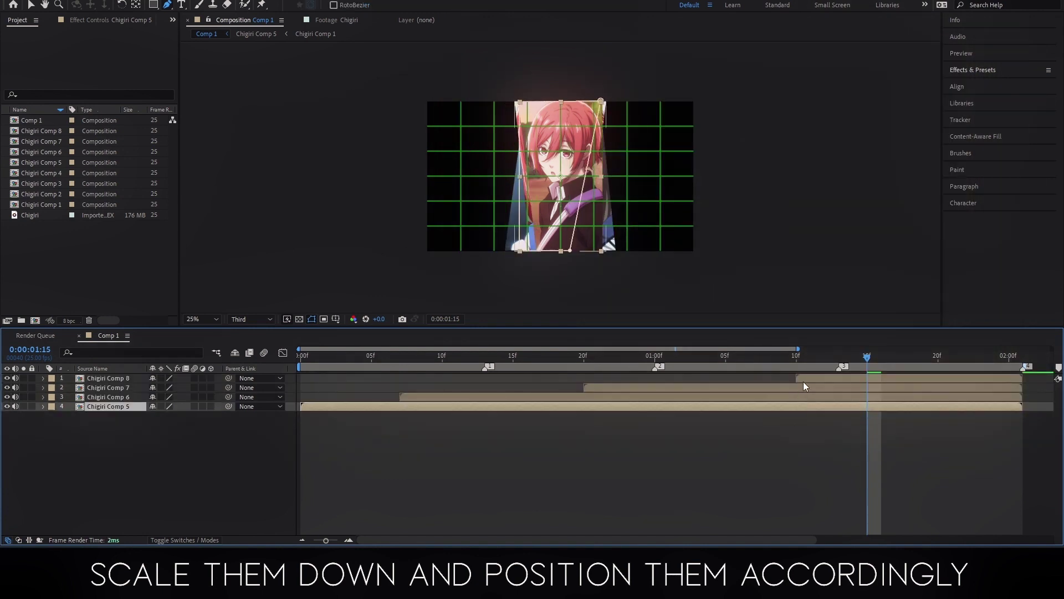
{"action": "key", "text": "s"}
{"action": "type", "text": "60"}
{"action": "key", "text": "Return"}
{"action": "left_click", "coordinate": [352, 459]}
{"action": "left_click", "coordinate": [202, 319]}
{"action": "left_click", "coordinate": [203, 348]}
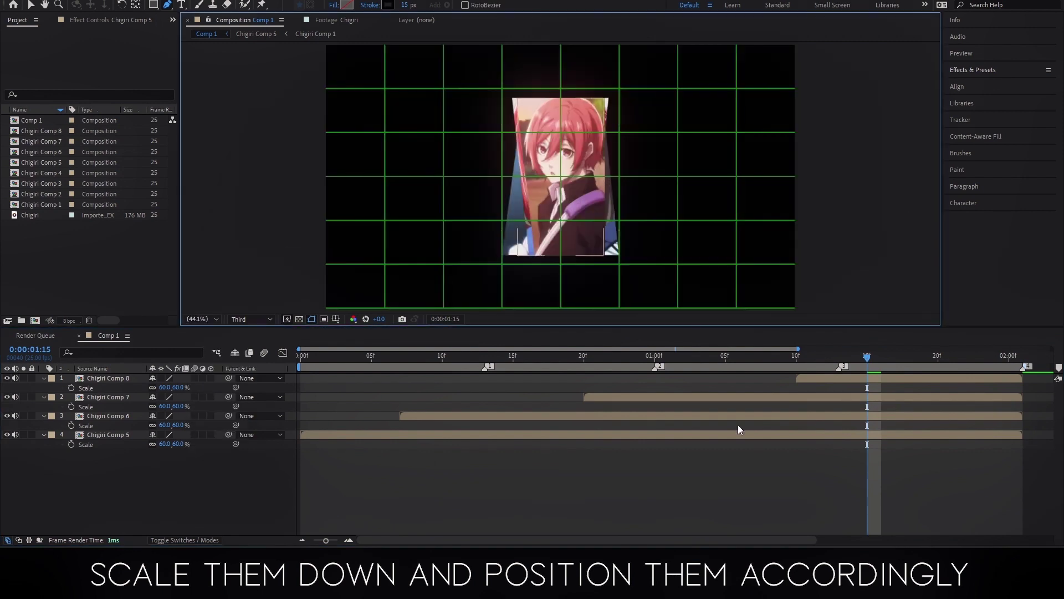
Step: Spread the panels by Position X: Comp 5 at 250, Comp 6 590, Comp 7 1002, Comp 8 1787
{"action": "left_click", "coordinate": [735, 435]}
{"action": "left_click", "coordinate": [397, 510]}
{"action": "key", "text": "p"}
{"action": "left_click_drag", "start_coordinate": [157, 445], "coordinate": [146, 425]}
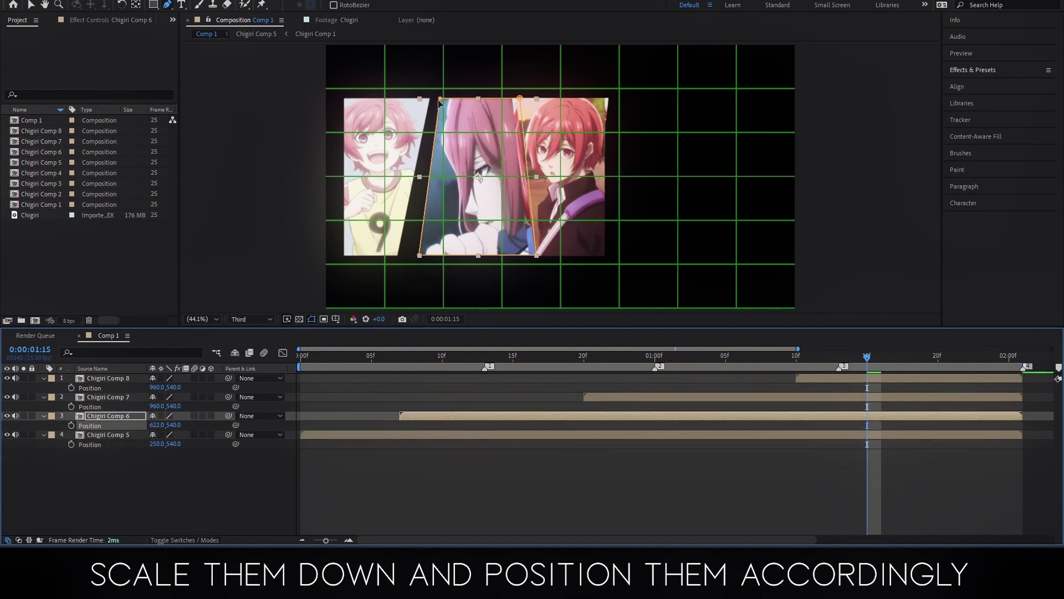
{"action": "left_click_drag", "start_coordinate": [440, 100], "coordinate": [447, 101]}
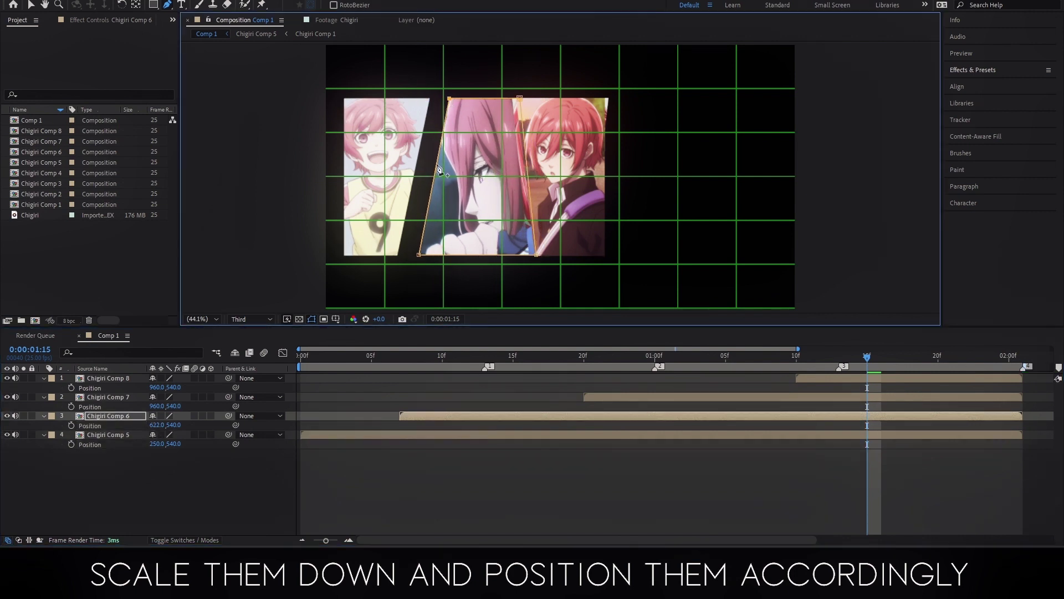
{"action": "left_click_drag", "start_coordinate": [155, 424], "coordinate": [148, 425]}
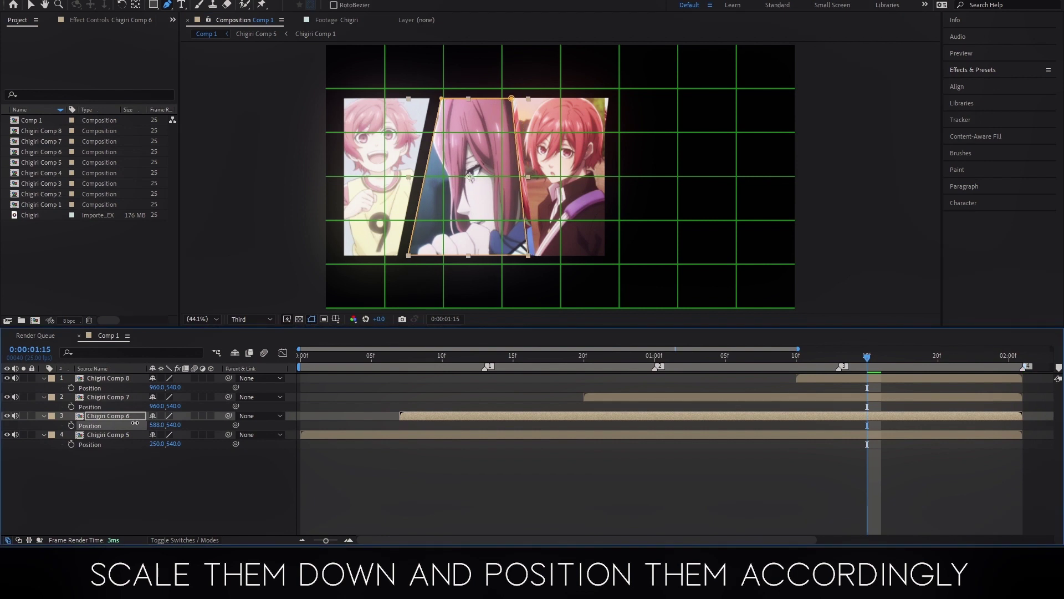
{"action": "left_click_drag", "start_coordinate": [165, 388], "coordinate": [407, 387]}
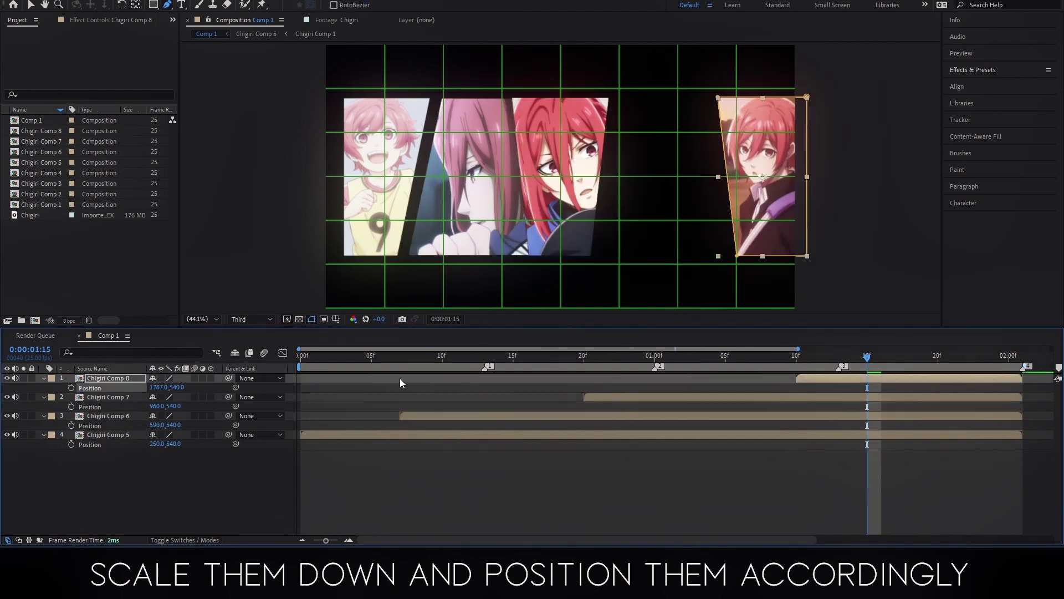
{"action": "left_click_drag", "start_coordinate": [180, 407], "coordinate": [188, 394]}
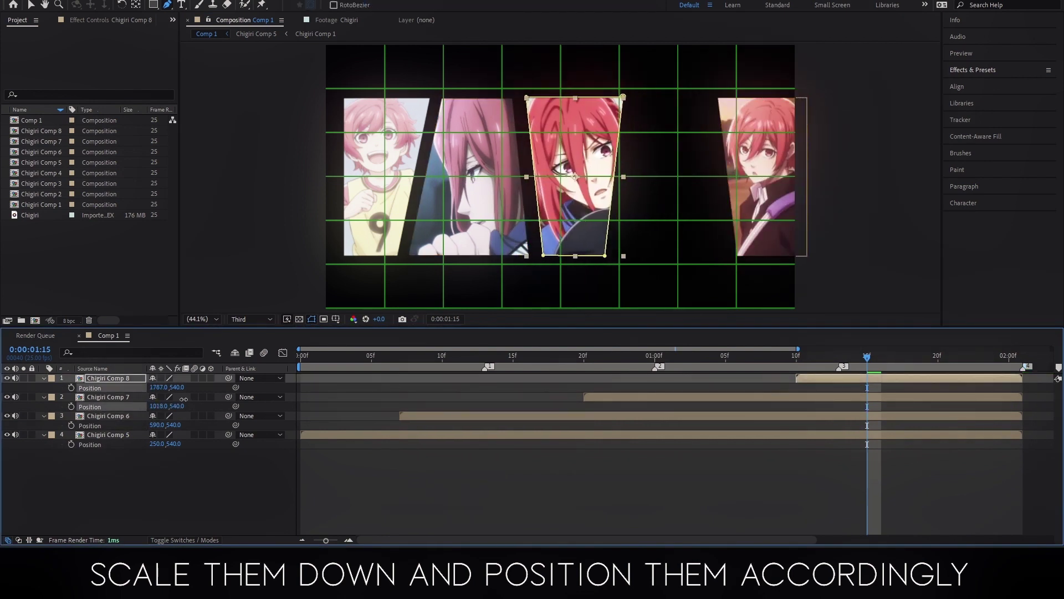
{"action": "left_click", "coordinate": [522, 98]}
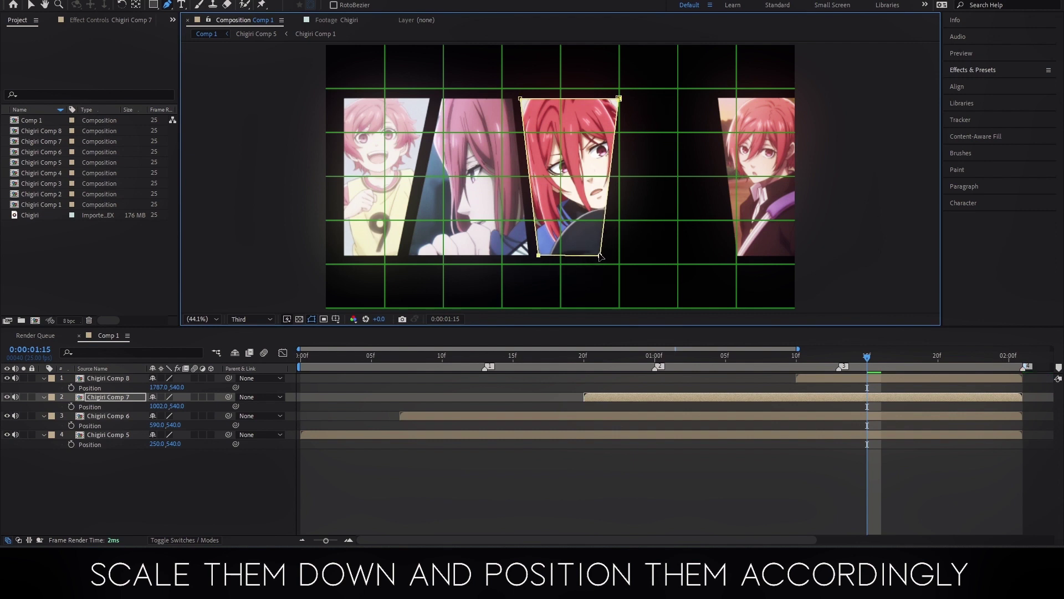
Step: Refine the mask corners of the Comp 6, 7 and 8 panels and slide Comp 7 and 8 left
{"action": "left_click", "coordinate": [622, 417]}
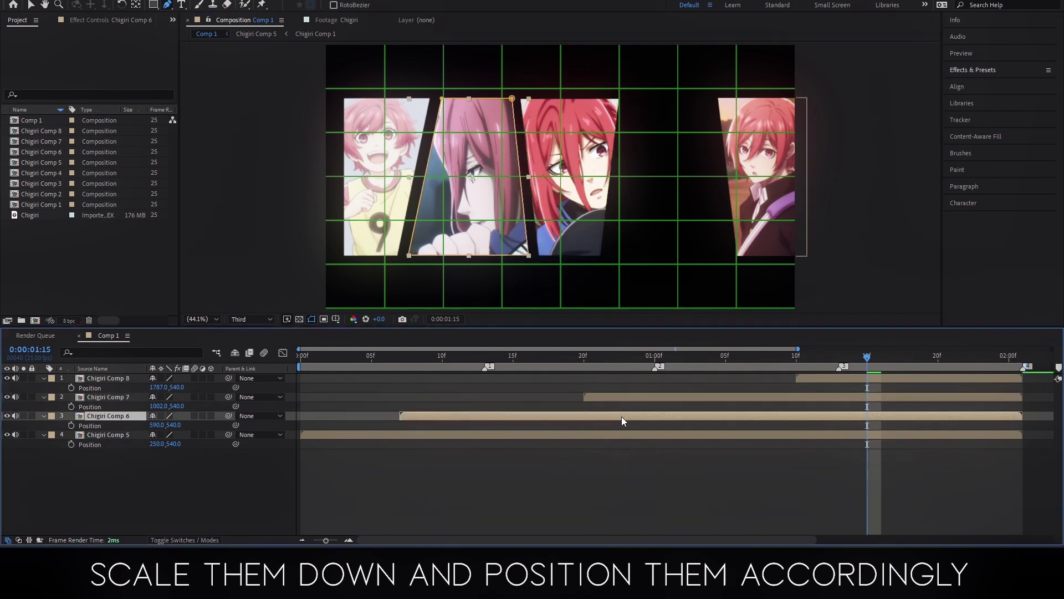
{"action": "left_click", "coordinate": [509, 114]}
{"action": "left_click_drag", "start_coordinate": [511, 98], "coordinate": [499, 100]}
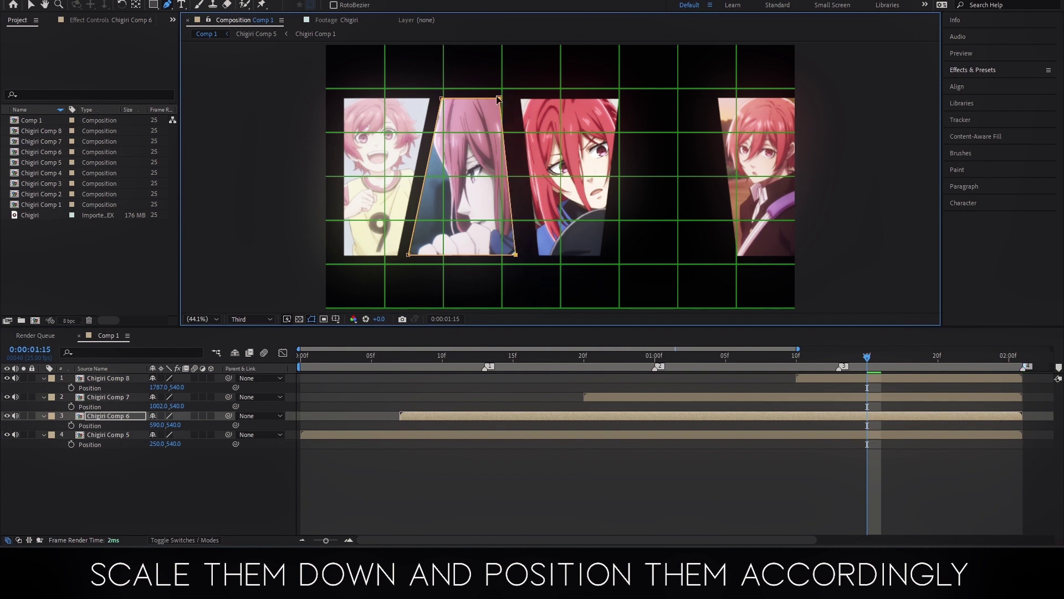
{"action": "left_click_drag", "start_coordinate": [518, 257], "coordinate": [516, 253]}
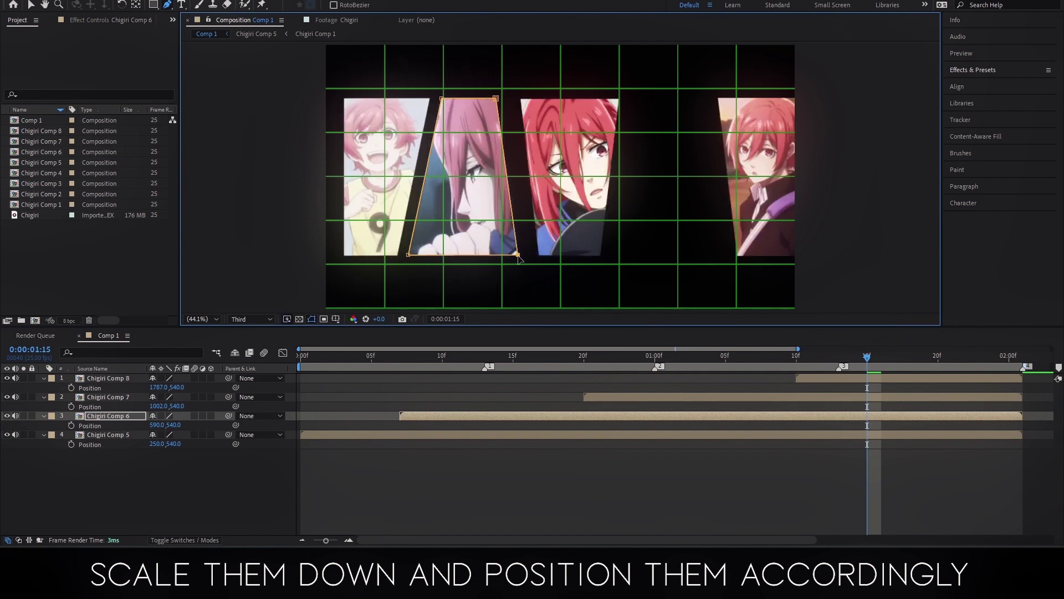
{"action": "key", "text": "ctrl+Up"}
{"action": "left_click_drag", "start_coordinate": [521, 99], "coordinate": [516, 100]}
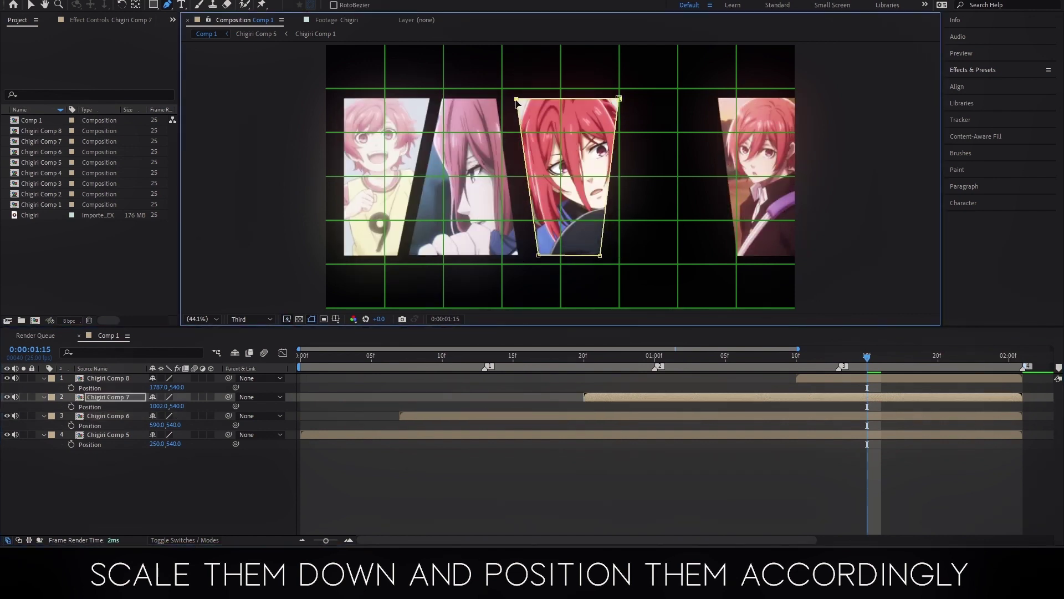
{"action": "left_click", "coordinate": [839, 382]}
{"action": "left_click_drag", "start_coordinate": [738, 257], "coordinate": [713, 255]}
{"action": "left_click_drag", "start_coordinate": [717, 98], "coordinate": [739, 98]}
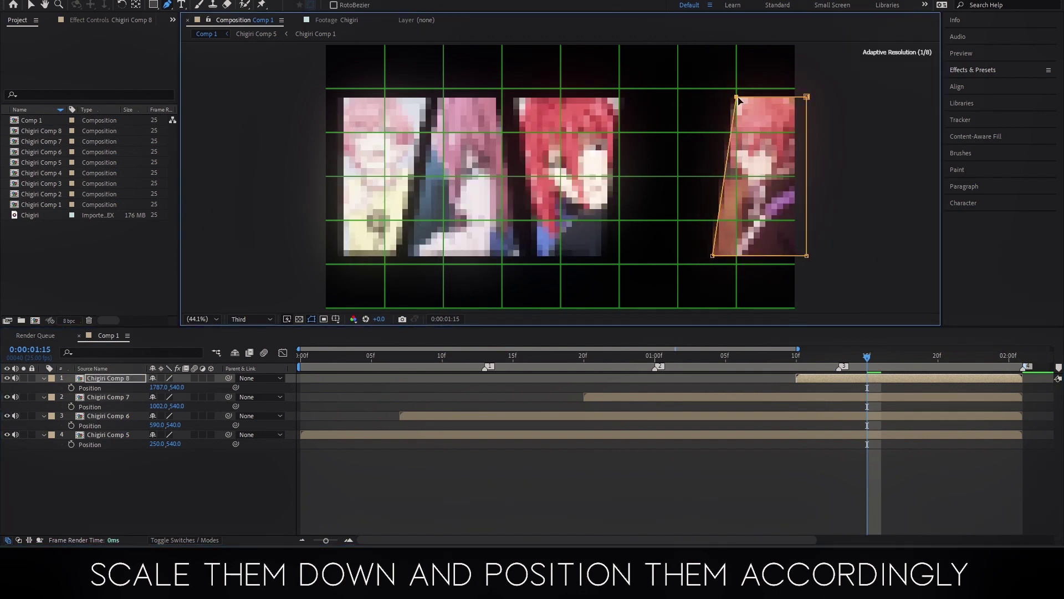
{"action": "mouse_move", "coordinate": [159, 387]}
{"action": "left_mouse_down"}
{"action": "mouse_move", "coordinate": [127, 388]}
{"action": "mouse_move", "coordinate": [138, 407]}
{"action": "mouse_move", "coordinate": [161, 391]}
{"action": "left_mouse_up"}
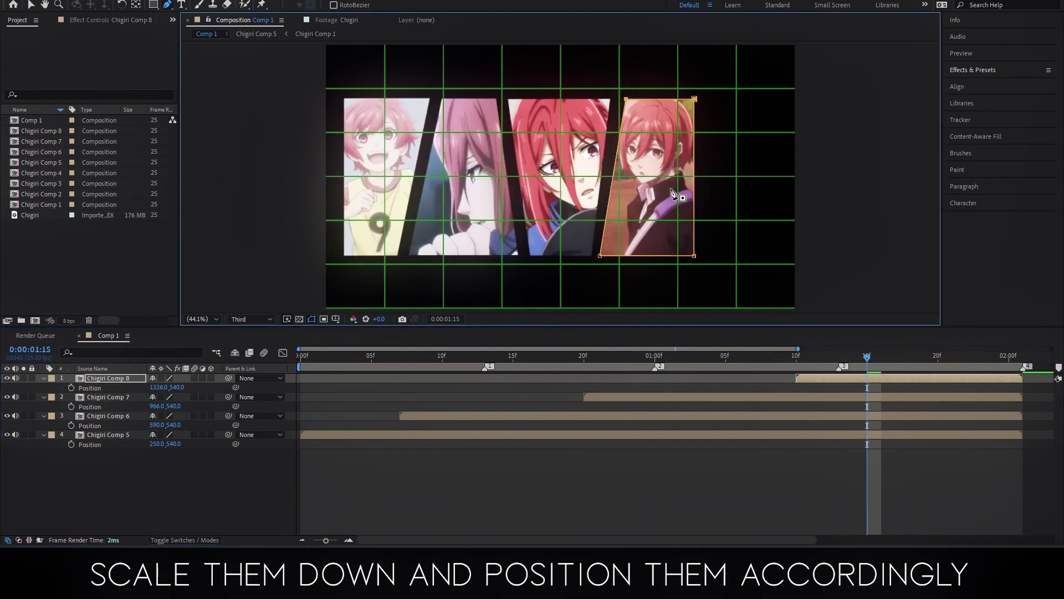
Step: Shift all four panels right to x 423, 763, 1139 and 1492, then turn off the grid
{"action": "left_click", "coordinate": [548, 462]}
{"action": "left_click", "coordinate": [607, 251]}
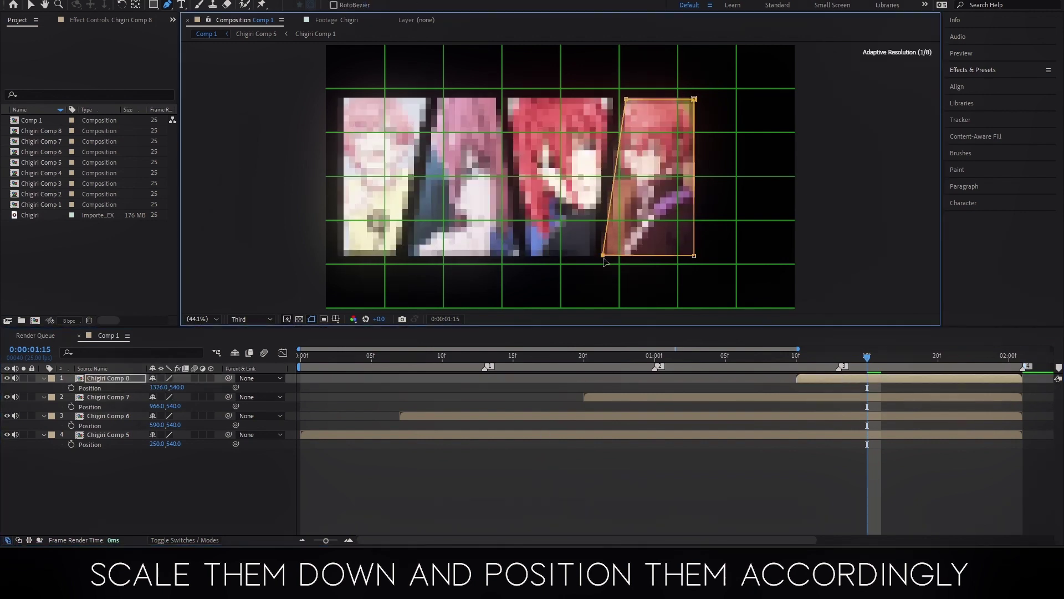
{"action": "left_click", "coordinate": [522, 438]}
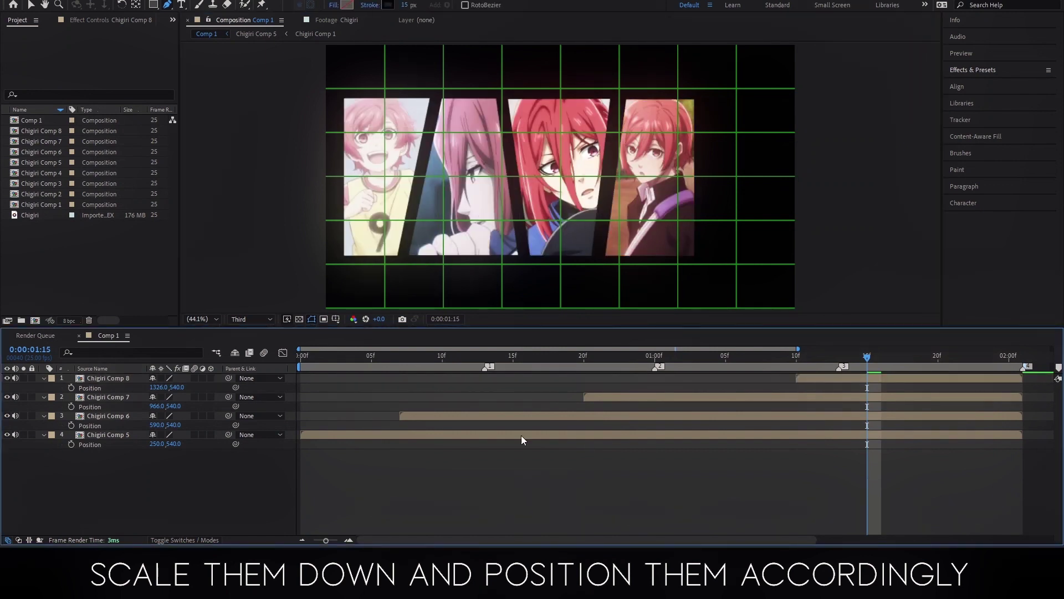
{"action": "left_click", "coordinate": [157, 387]}
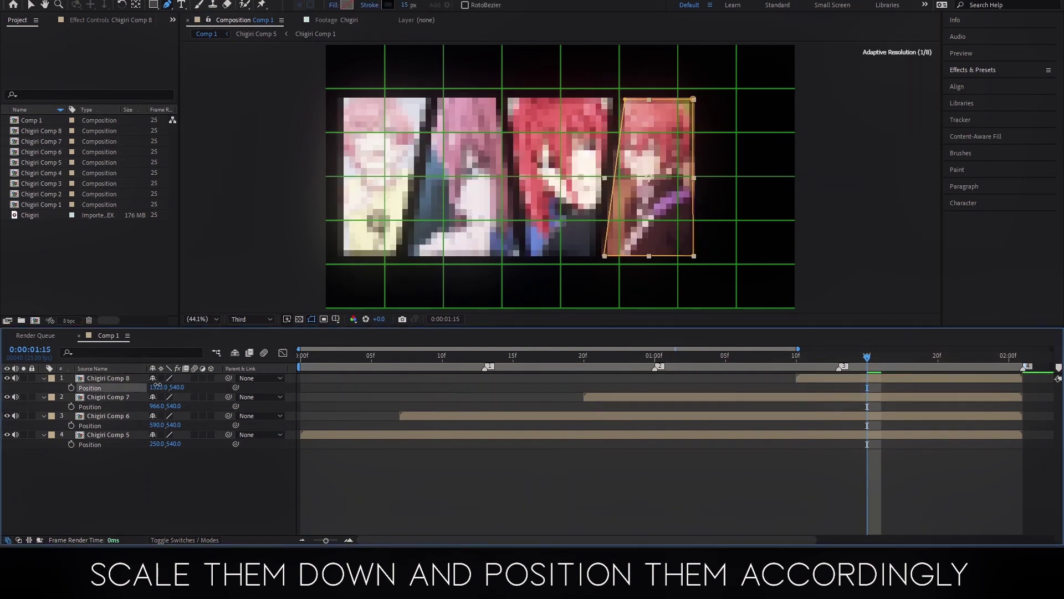
{"action": "left_click", "coordinate": [407, 435], "text": "shift"}
{"action": "left_click_drag", "start_coordinate": [157, 443], "coordinate": [256, 449]}
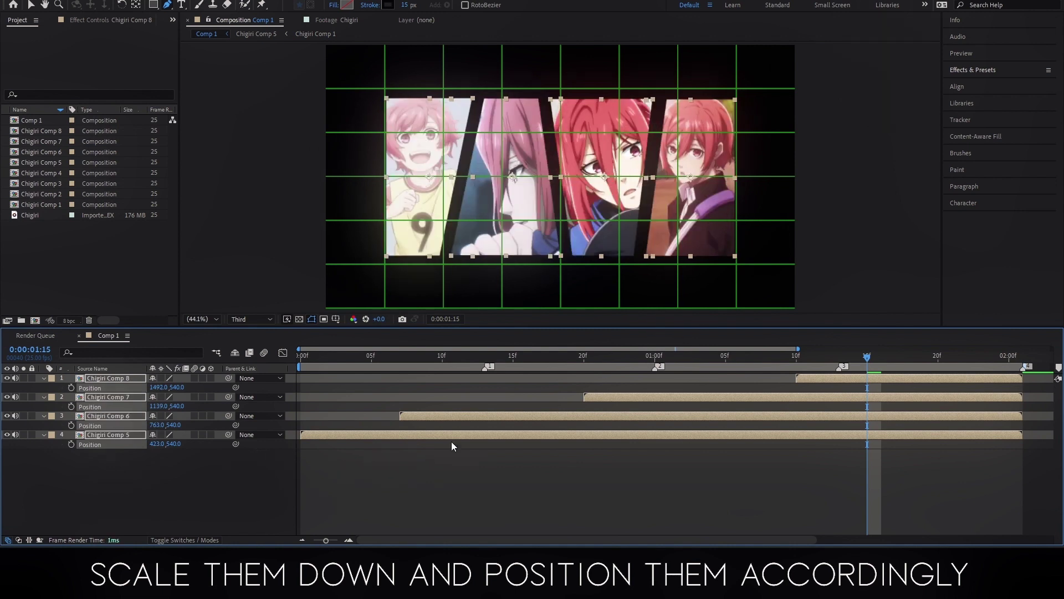
{"action": "left_click", "coordinate": [573, 383]}
{"action": "left_click", "coordinate": [288, 320]}
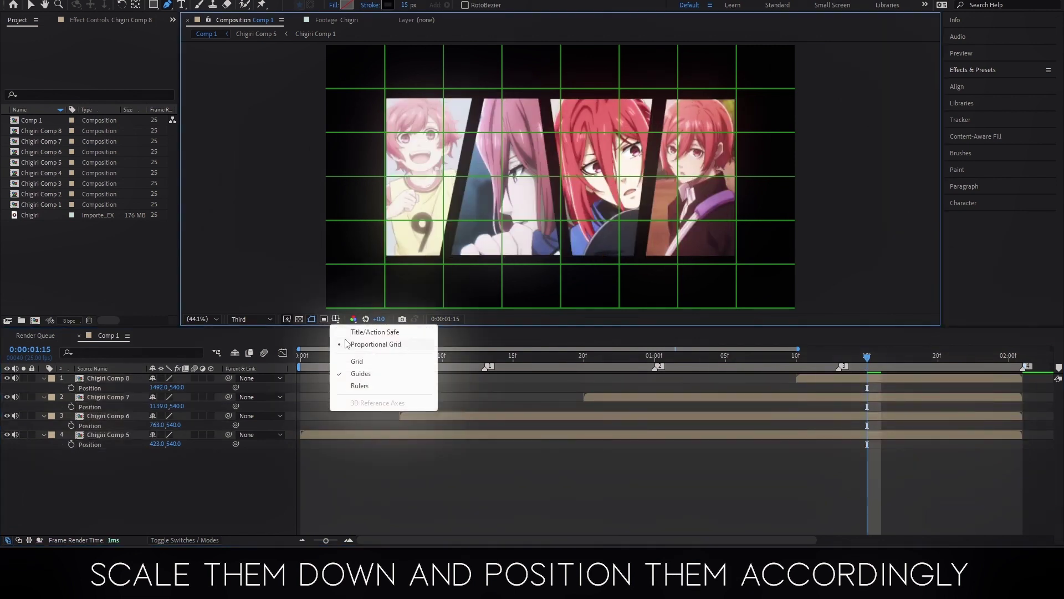
{"action": "left_click", "coordinate": [355, 344]}
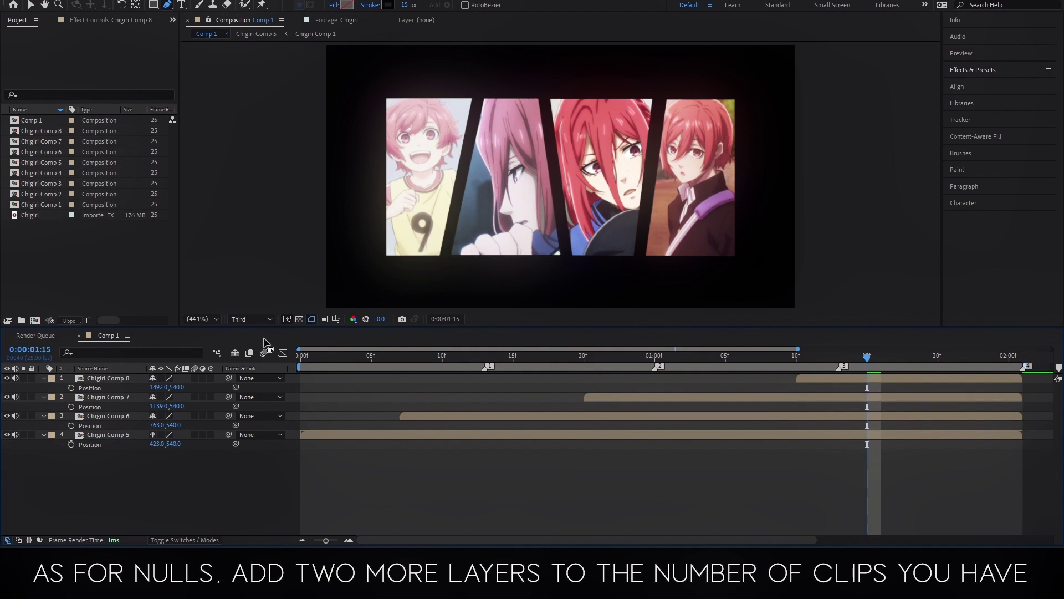
Step: Create a null layer above the clips and duplicate it to six nulls
{"action": "key", "text": "p"}
{"action": "key", "text": "Home"}
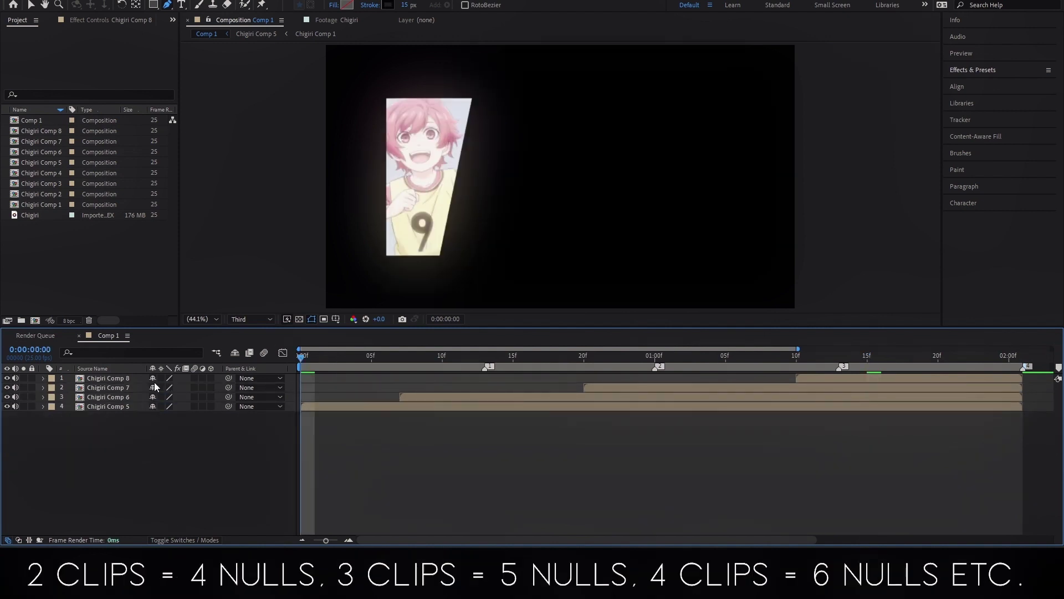
{"action": "left_click", "coordinate": [154, 381]}
{"action": "key", "text": "ctrl+alt+shift+y"}
{"action": "key", "text": "End"}
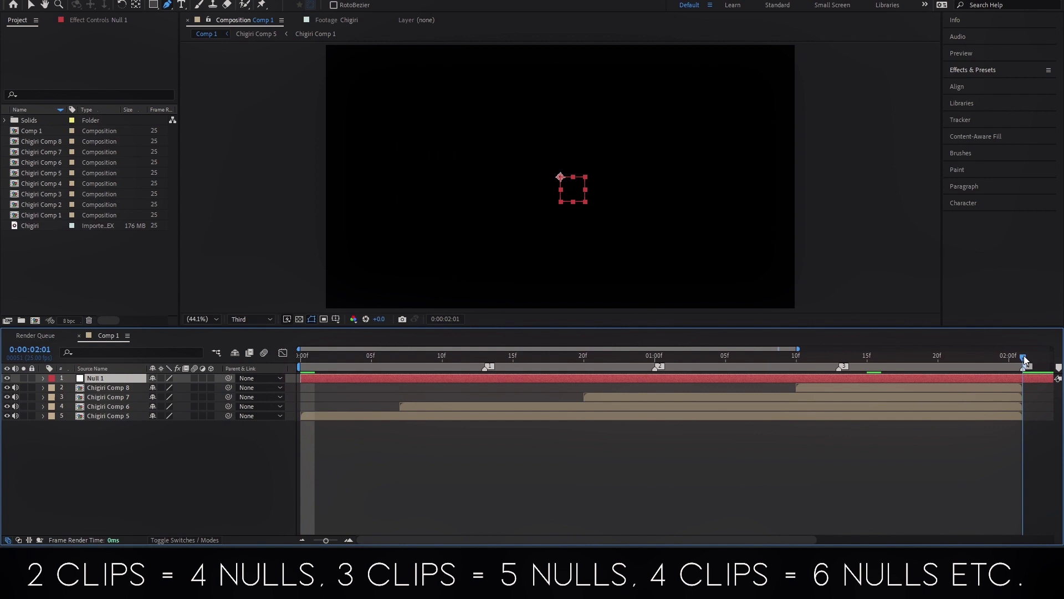
{"action": "key", "text": "Home"}
{"action": "left_click", "coordinate": [309, 375]}
{"action": "key", "text": "ctrl+d"}
{"action": "key", "text": "ctrl+d"}
{"action": "key", "text": "ctrl+d"}
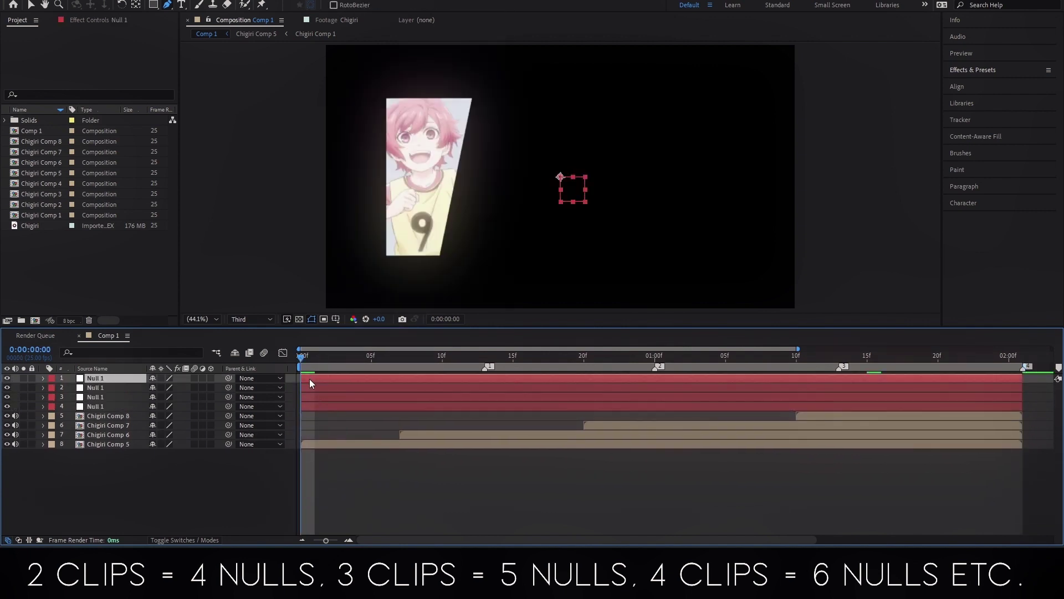
{"action": "key", "text": "ctrl+d"}
{"action": "key", "text": "ctrl+d"}
Step: Chain each null to the one above and parent all four clips to the last null
{"action": "left_click", "coordinate": [282, 477]}
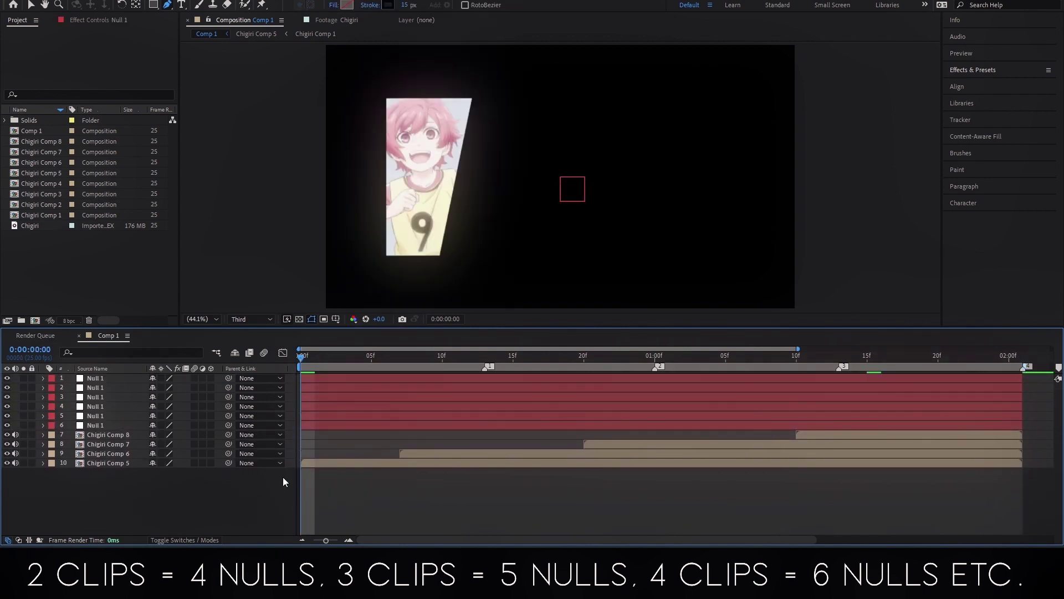
{"action": "left_click", "coordinate": [100, 464]}
{"action": "left_click", "coordinate": [233, 433], "text": "shift"}
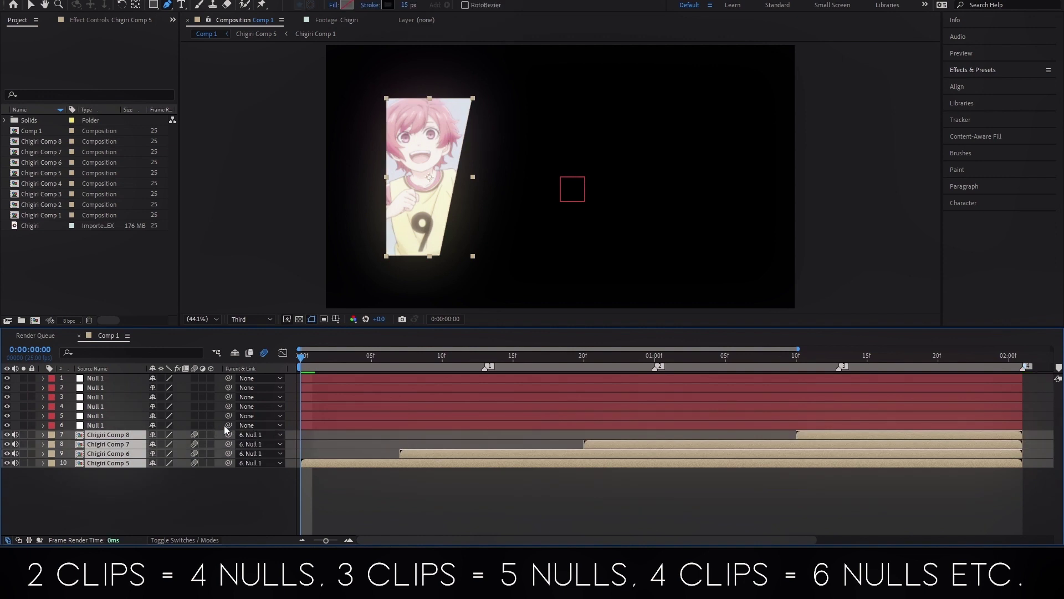
{"action": "left_click", "coordinate": [116, 415]}
{"action": "left_click", "coordinate": [125, 424], "text": "shift"}
{"action": "left_click_drag", "start_coordinate": [225, 423], "coordinate": [222, 379]}
{"action": "key", "text": "space"}
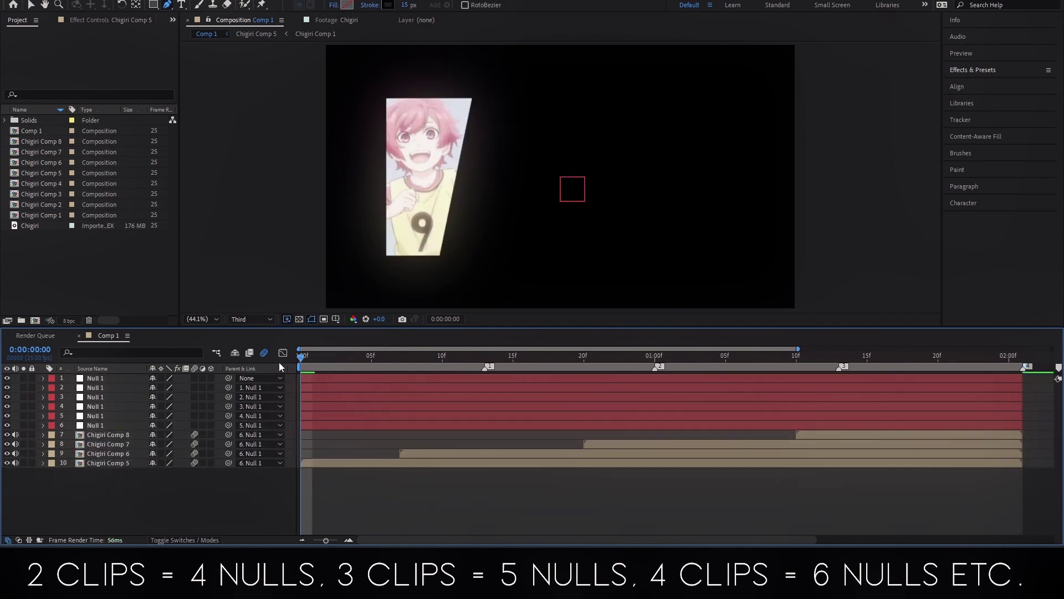
Step: Add a Position keyframe on Chigiri Comp 6 just after frame 7
{"action": "left_click_drag", "start_coordinate": [369, 357], "coordinate": [401, 357]}
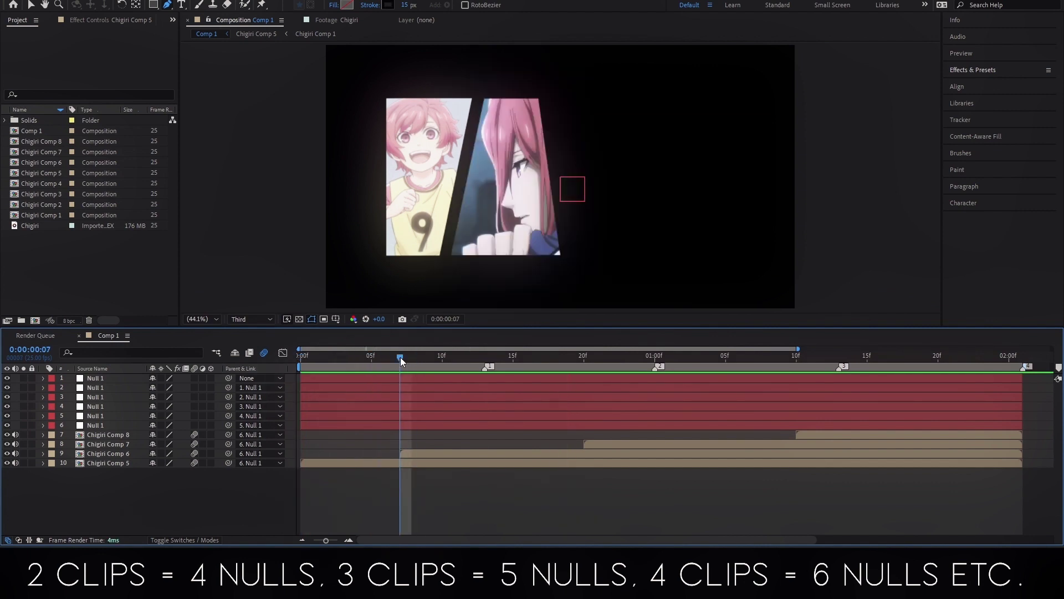
{"action": "left_click", "coordinate": [412, 454]}
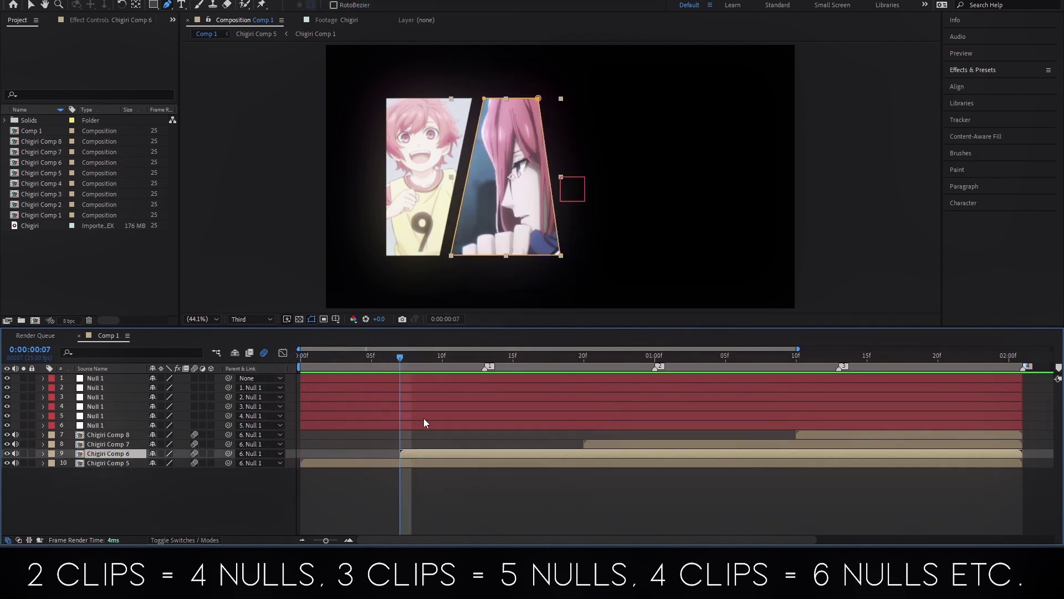
{"action": "key", "text": "p"}
{"action": "key", "text": "Page_Down"}
{"action": "key", "text": "Page_Down"}
{"action": "key", "text": "Page_Down"}
{"action": "left_click", "coordinate": [71, 464]}
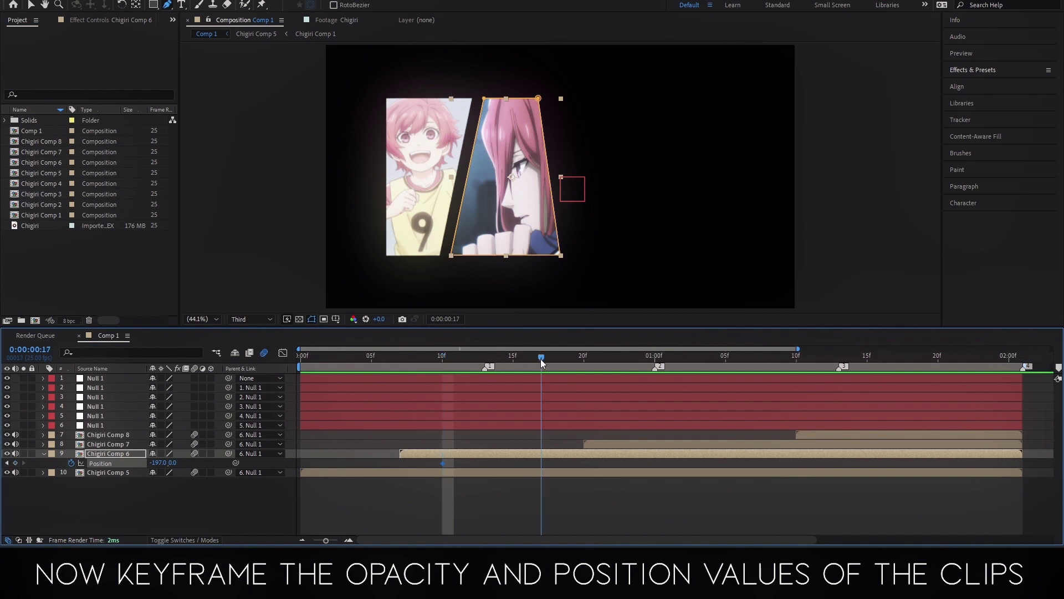
Step: Key Chigiri Comp 6 to start below the frame at 0% opacity
{"action": "key", "text": "Page_Down"}
{"action": "mouse_move", "coordinate": [172, 462]}
{"action": "left_mouse_down"}
{"action": "mouse_move", "coordinate": [372, 468]}
{"action": "mouse_move", "coordinate": [384, 457]}
{"action": "mouse_move", "coordinate": [371, 465]}
{"action": "left_mouse_up"}
{"action": "left_click", "coordinate": [111, 453]}
{"action": "key", "text": "shift+t"}
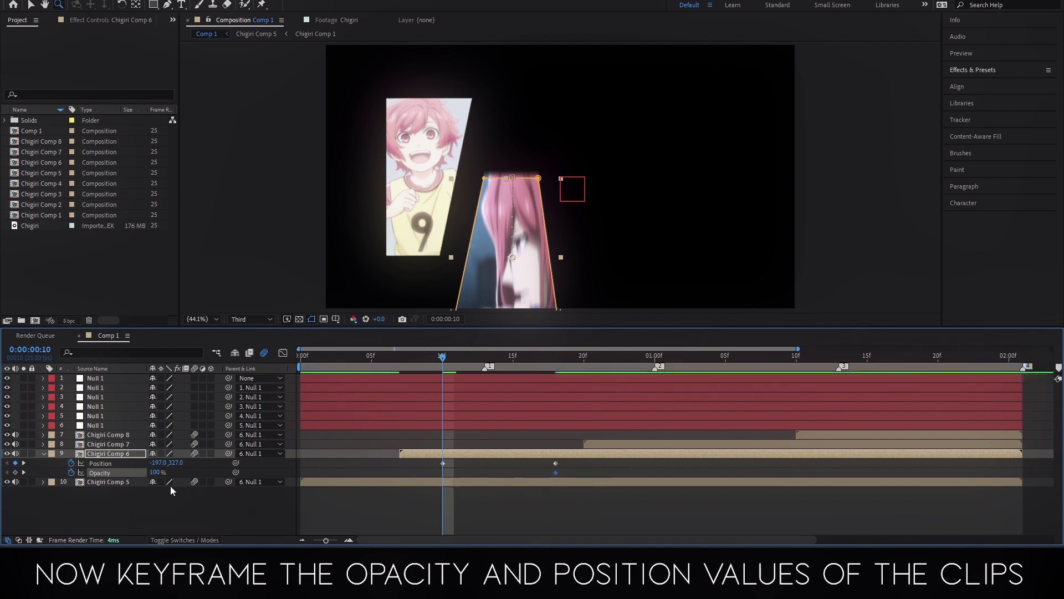
{"action": "left_click_drag", "start_coordinate": [157, 472], "coordinate": [127, 472]}
Step: Apply Easy Ease to Comp 6's keyframes and shape the speed graph to start fast and settle slowly
{"action": "left_click_drag", "start_coordinate": [532, 458], "coordinate": [415, 477]}
{"action": "right_click", "coordinate": [443, 472]}
{"action": "mouse_move", "coordinate": [488, 464]}
{"action": "left_click", "coordinate": [599, 342]}
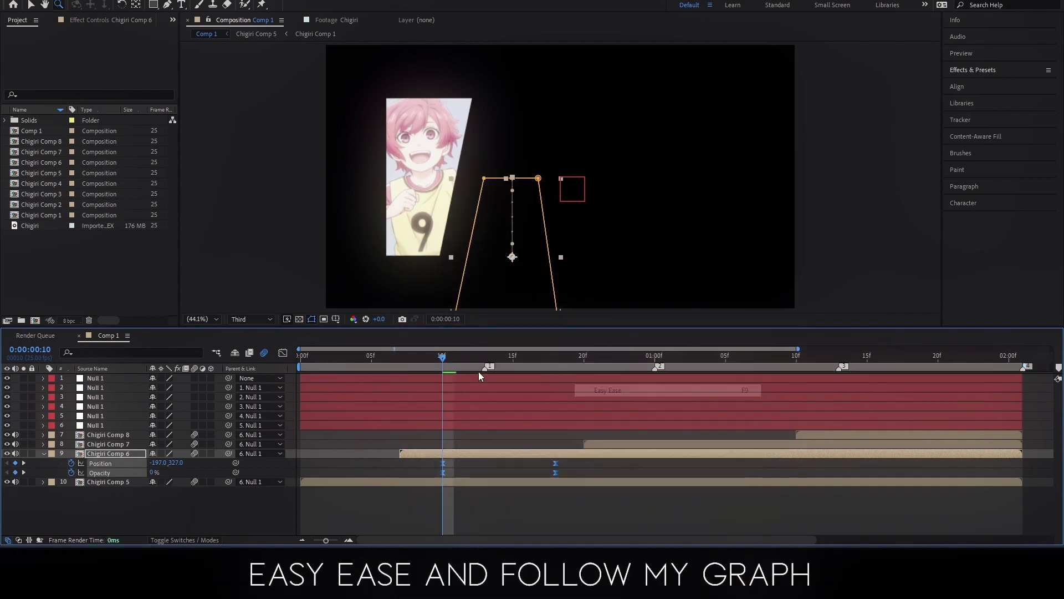
{"action": "left_click", "coordinate": [485, 356]}
{"action": "key", "text": "shift+F3"}
{"action": "left_click", "coordinate": [582, 420]}
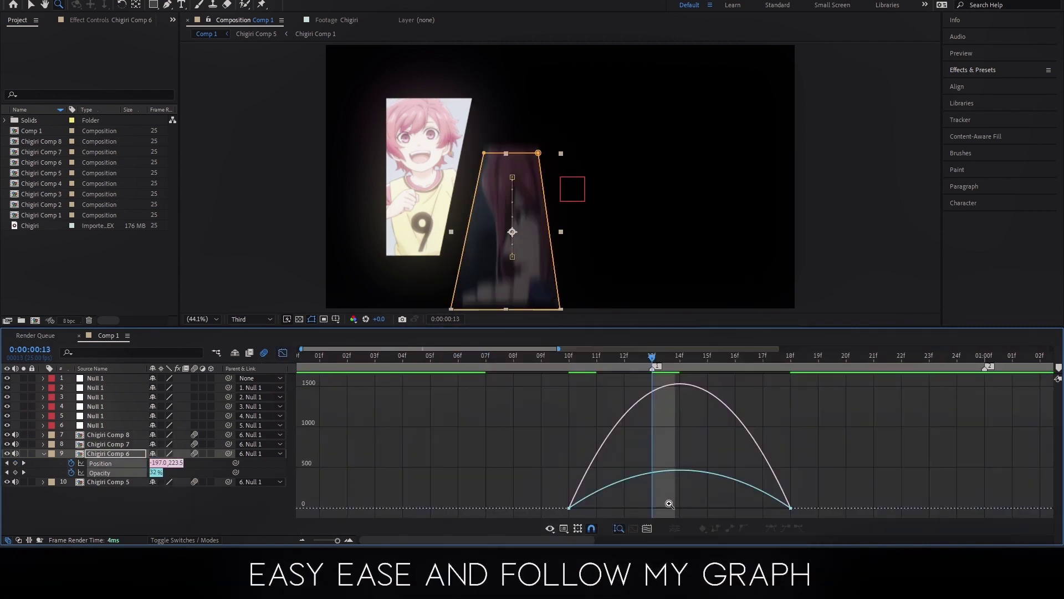
{"action": "left_click_drag", "start_coordinate": [846, 470], "coordinate": [558, 514]}
{"action": "left_click_drag", "start_coordinate": [752, 508], "coordinate": [710, 508]}
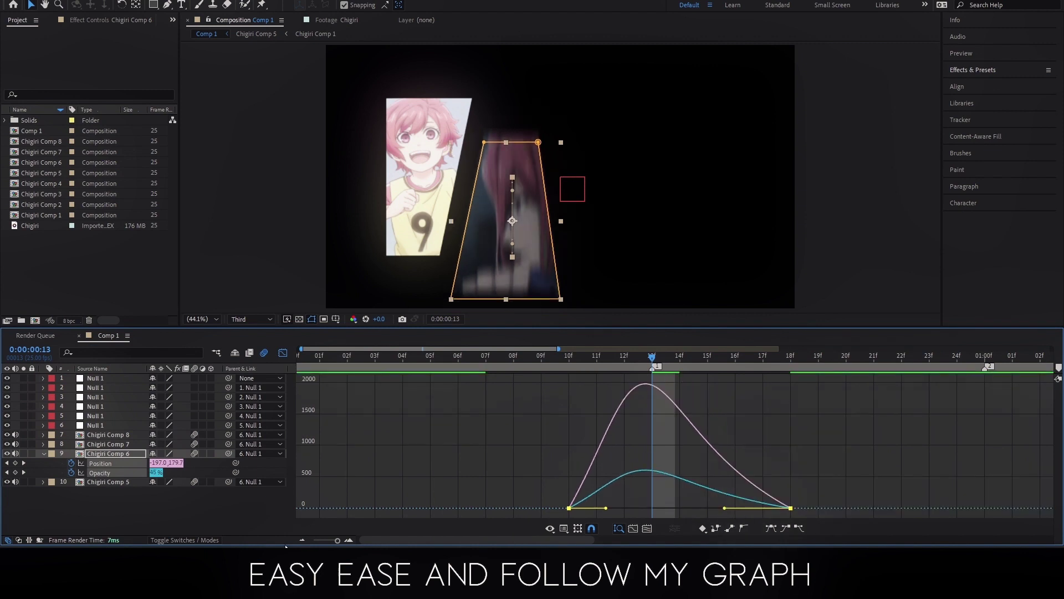
{"action": "key", "text": "minus"}
{"action": "key", "text": "minus"}
{"action": "key", "text": "space"}
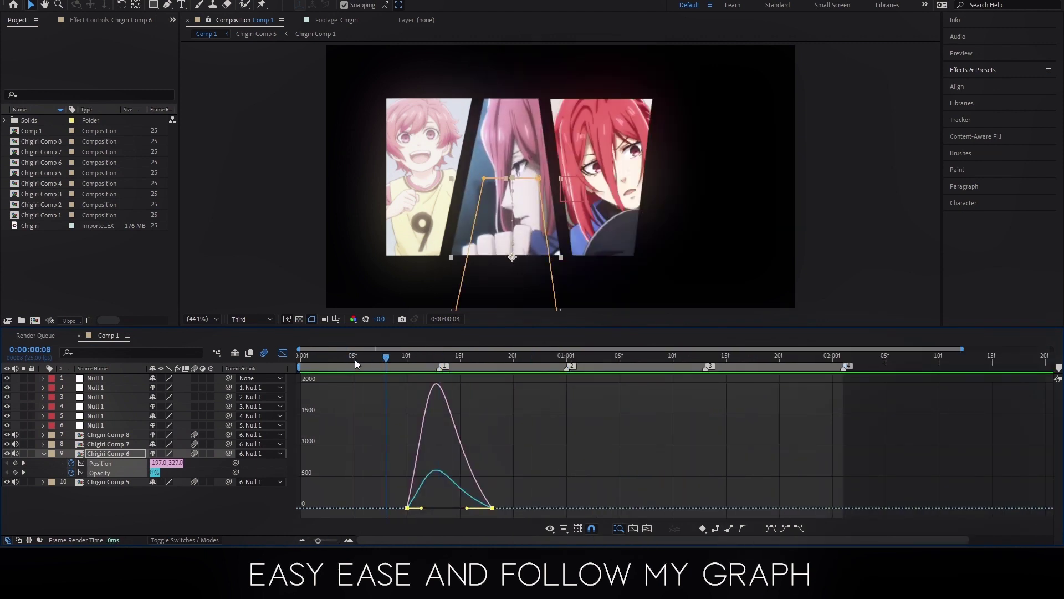
{"action": "key", "text": "shift+F3"}
{"action": "key", "text": "space"}
Step: Move Comp 6's ending keyframes later and raise the first keyframe's influence for a sharper start
{"action": "left_click_drag", "start_coordinate": [492, 463], "coordinate": [534, 463]}
{"action": "mouse_move", "coordinate": [344, 358]}
{"action": "left_mouse_down"}
{"action": "mouse_move", "coordinate": [449, 358]}
{"action": "mouse_move", "coordinate": [440, 357]}
{"action": "left_mouse_up"}
{"action": "key", "text": "shift+F3"}
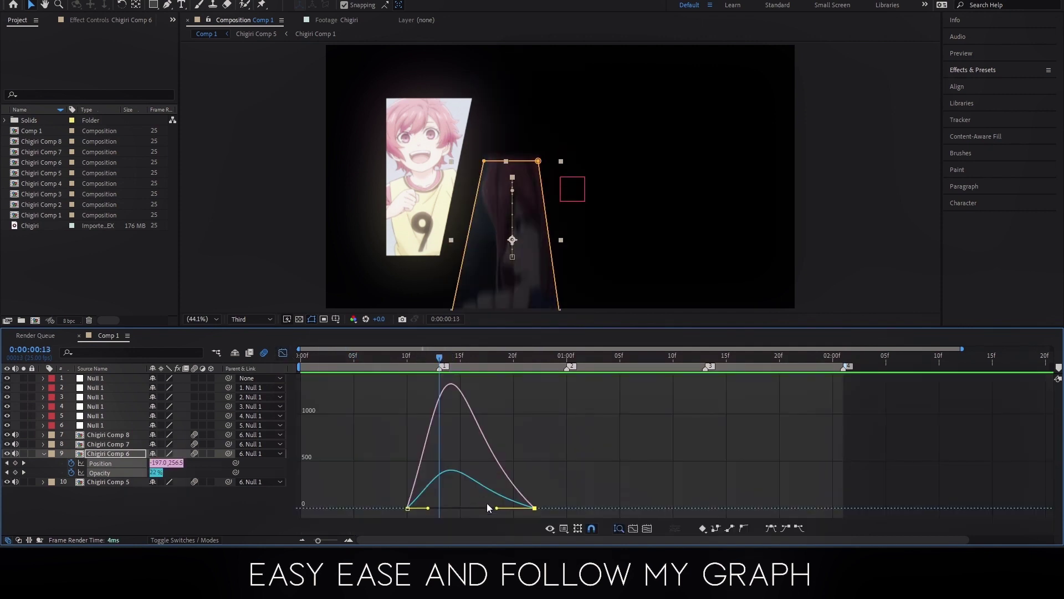
{"action": "key", "text": "F9"}
{"action": "left_click_drag", "start_coordinate": [425, 508], "coordinate": [422, 509]}
{"action": "left_click", "coordinate": [353, 359]}
{"action": "left_click_drag", "start_coordinate": [353, 359], "coordinate": [524, 359]}
{"action": "key", "text": "shift+F3"}
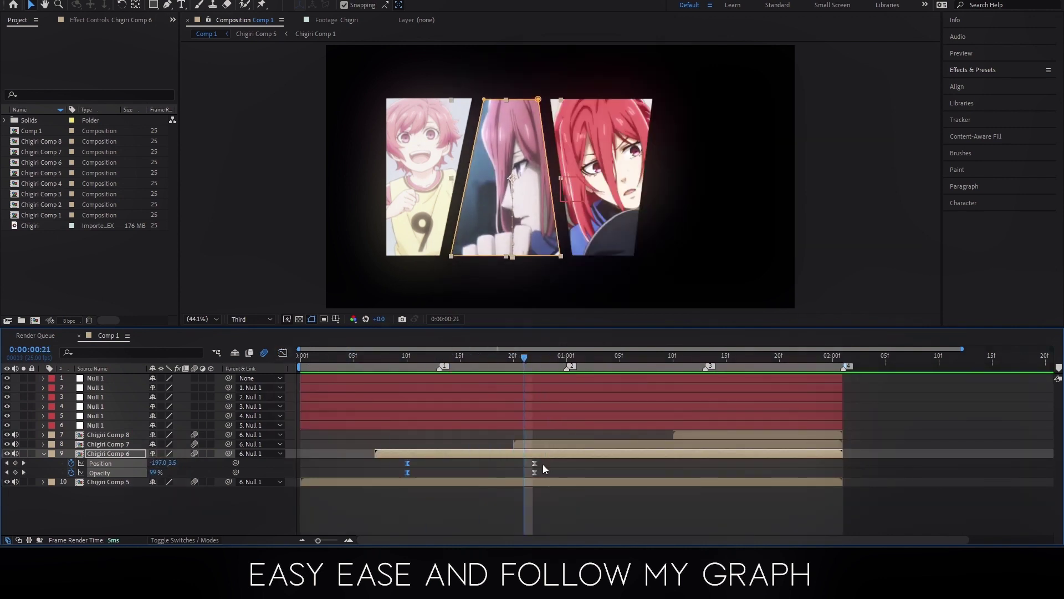
Step: Keyframe Chigiri Comp 7's Position and Opacity around 1s10f, starting above the frame at Y -322
{"action": "left_click", "coordinate": [541, 446]}
{"action": "key", "text": "p"}
{"action": "key", "text": "shift+t"}
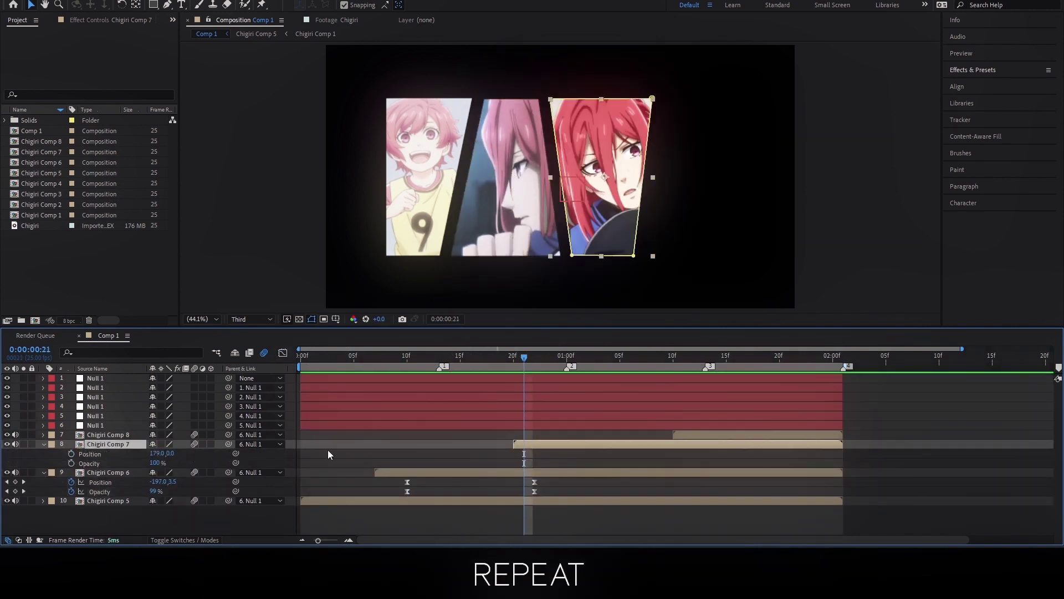
{"action": "left_click_drag", "start_coordinate": [527, 458], "coordinate": [664, 458]}
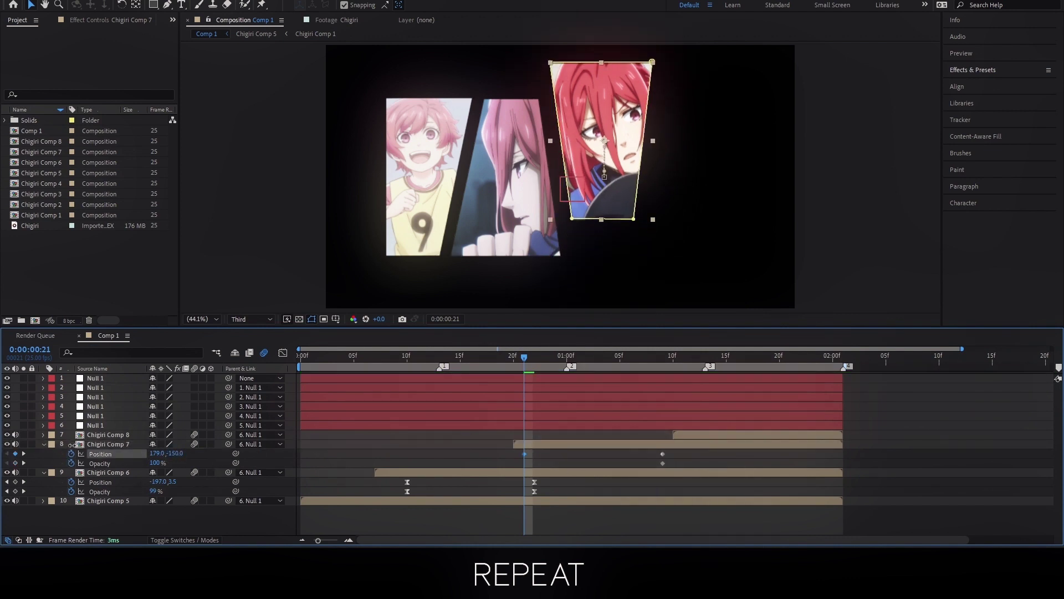
{"action": "left_click_drag", "start_coordinate": [171, 454], "coordinate": [155, 462]}
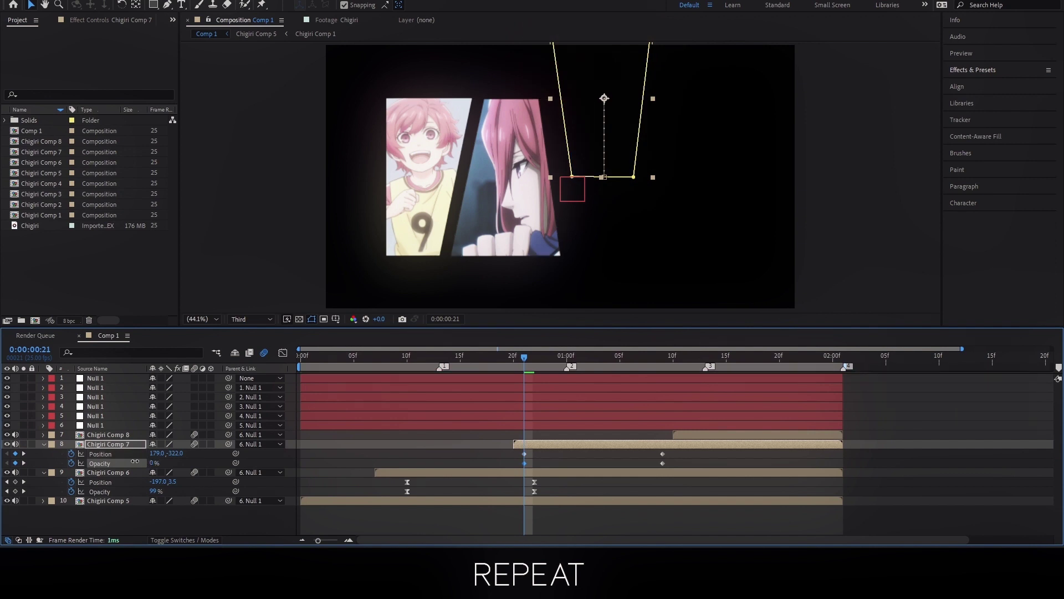
Step: Apply Easy Ease to Comp 7's keyframes and shape its speed curve for a quick start
{"action": "right_click", "coordinate": [524, 453]}
{"action": "left_click", "coordinate": [688, 489]}
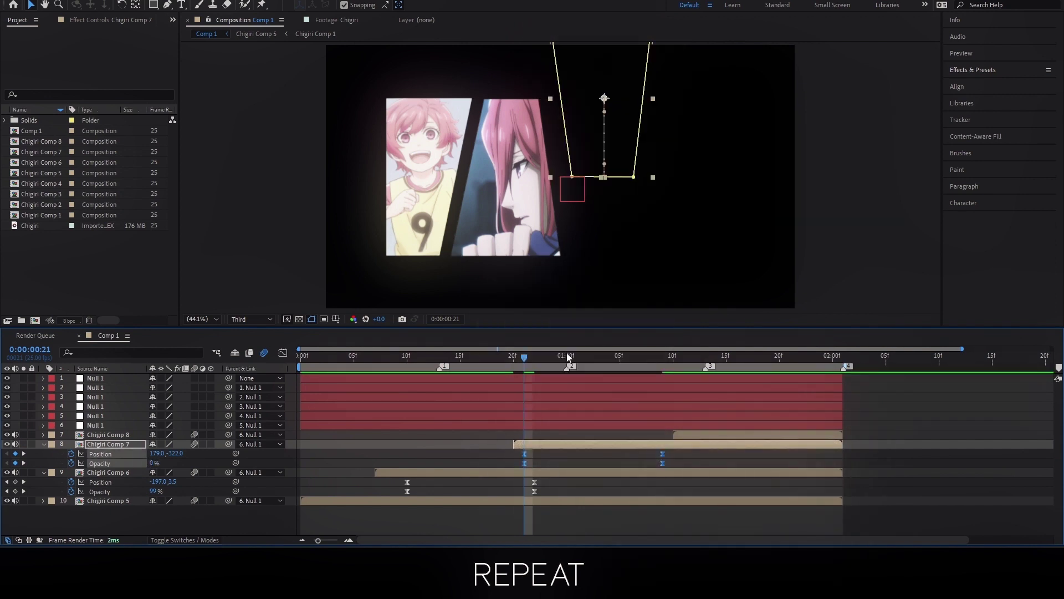
{"action": "left_click", "coordinate": [568, 357]}
{"action": "left_click", "coordinate": [283, 353]}
{"action": "left_click_drag", "start_coordinate": [571, 507], "coordinate": [541, 507]}
{"action": "key", "text": "space"}
{"action": "left_click", "coordinate": [280, 355]}
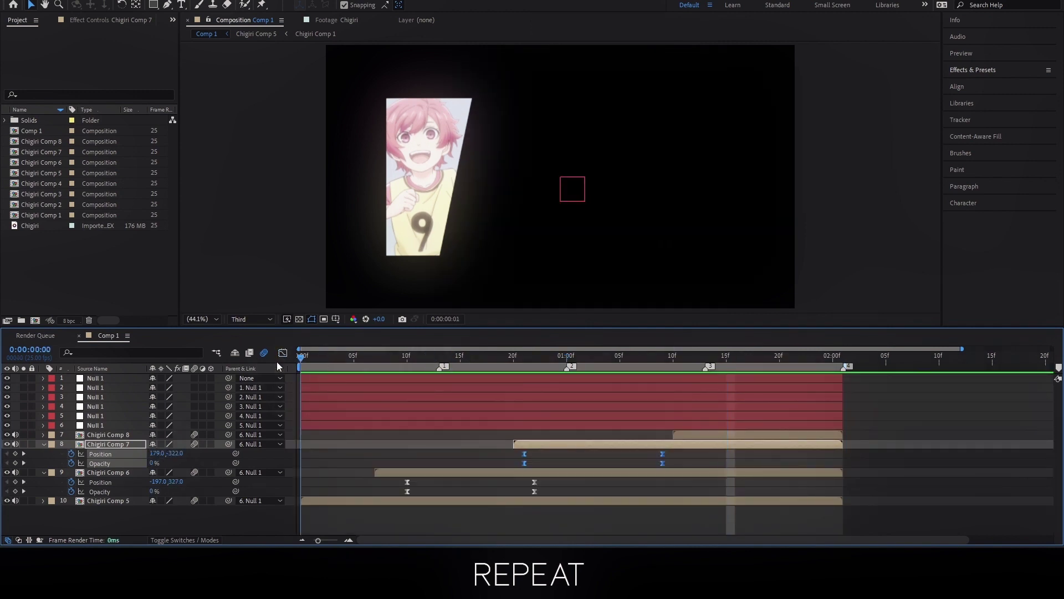
{"action": "left_click", "coordinate": [677, 361]}
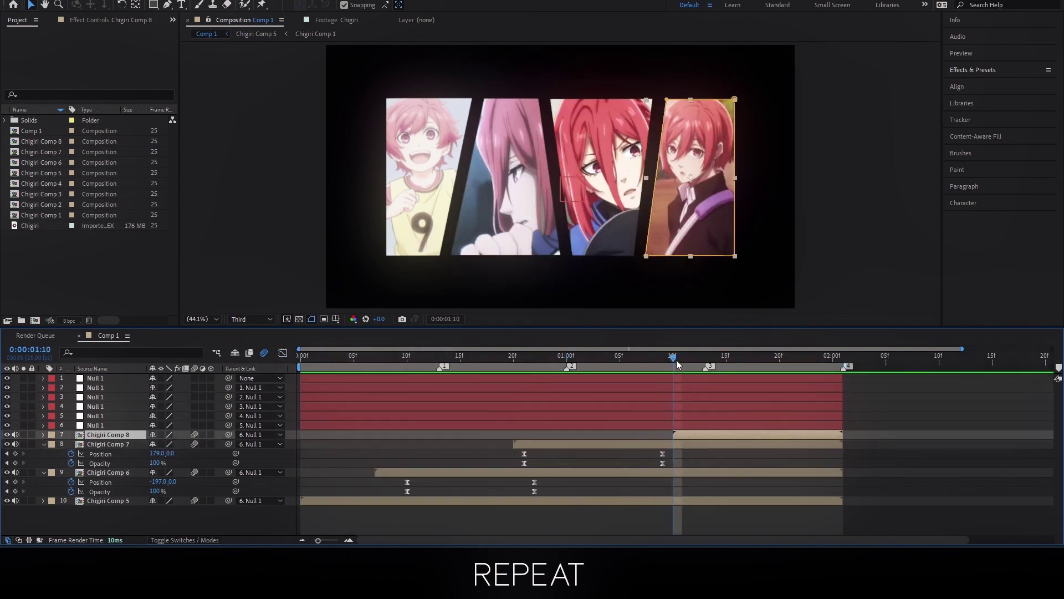
Step: Keyframe Chigiri Comp 8 to start below the frame at 532,318 with 0% opacity
{"action": "key", "text": "alt+shift+p"}
{"action": "key", "text": "alt+shift+t"}
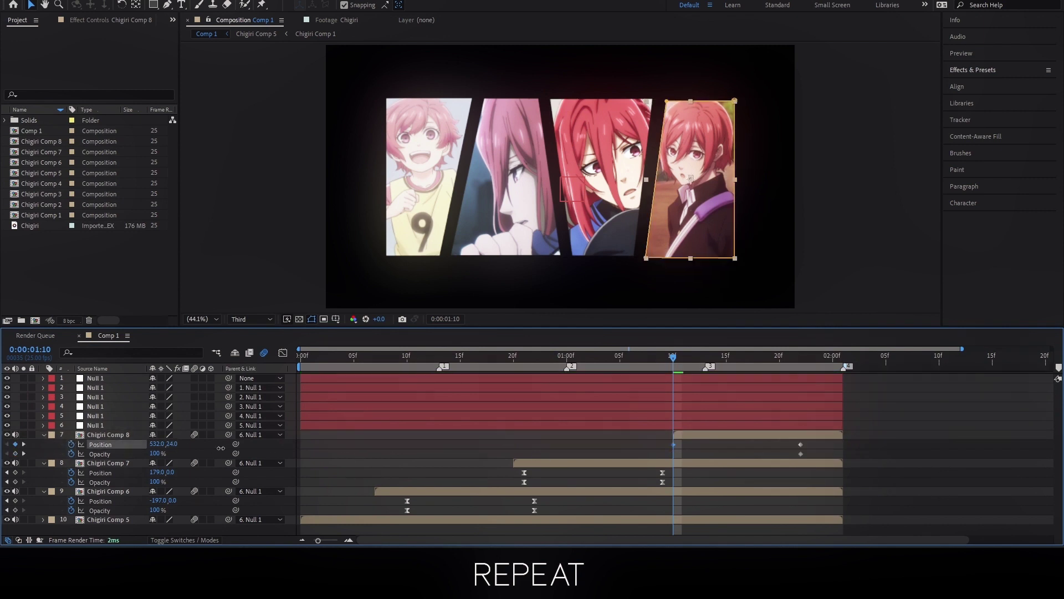
{"action": "left_click_drag", "start_coordinate": [169, 445], "coordinate": [233, 444]}
{"action": "left_click_drag", "start_coordinate": [154, 454], "coordinate": [83, 453]}
Step: Apply Easy Ease to Comp 8's keyframes, adjust both influences in the speed graph, and preview
{"action": "left_click_drag", "start_coordinate": [655, 439], "coordinate": [815, 457]}
{"action": "right_click", "coordinate": [673, 454]}
{"action": "left_click", "coordinate": [715, 354]}
{"action": "left_click", "coordinate": [282, 354]}
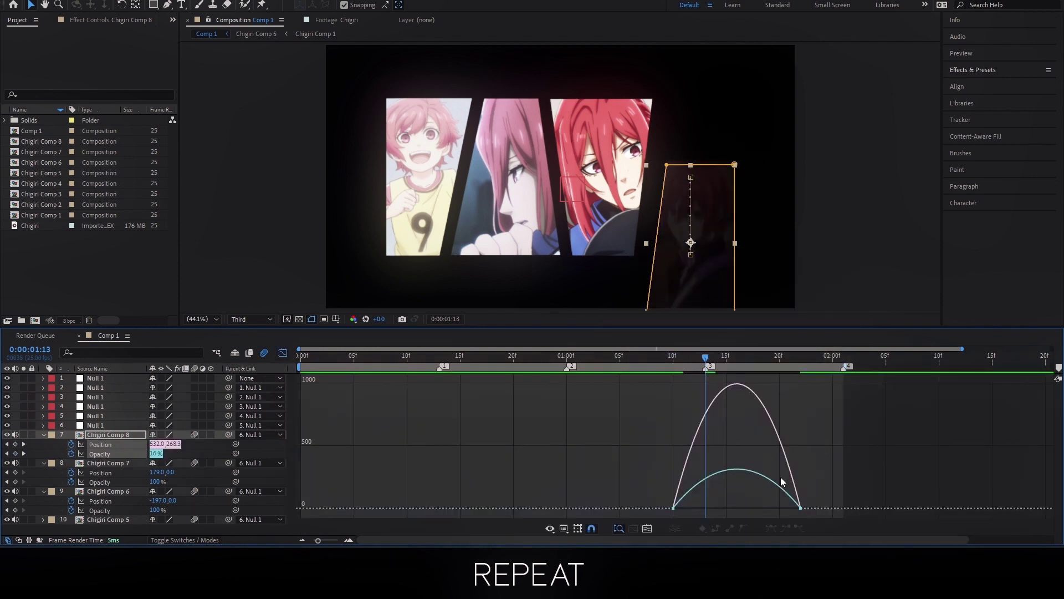
{"action": "left_click_drag", "start_coordinate": [778, 507], "coordinate": [775, 507]}
{"action": "left_click_drag", "start_coordinate": [693, 508], "coordinate": [686, 508]}
{"action": "key", "text": "space"}
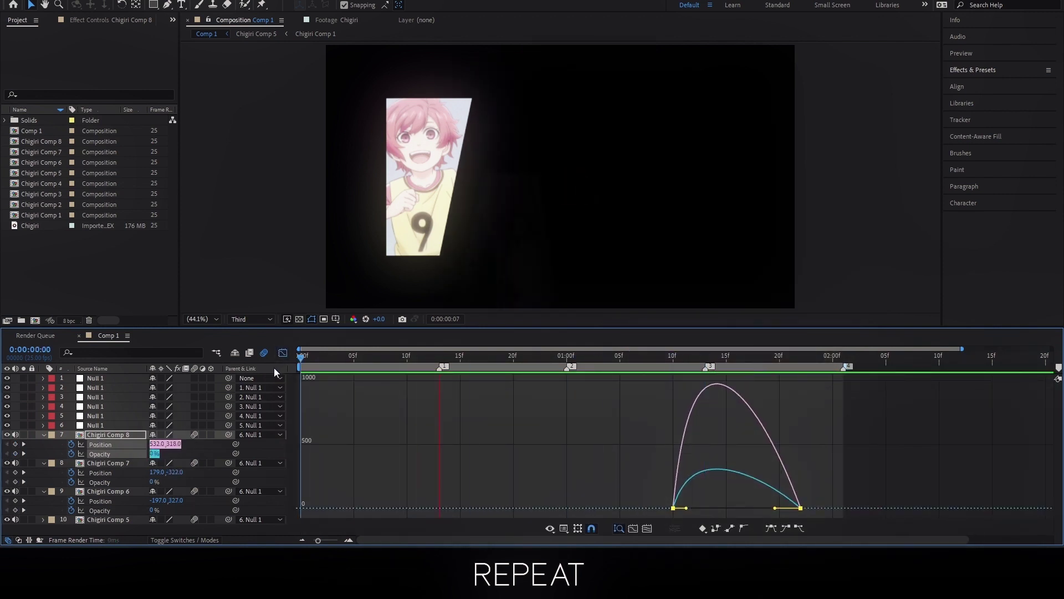
{"action": "left_click", "coordinate": [283, 352]}
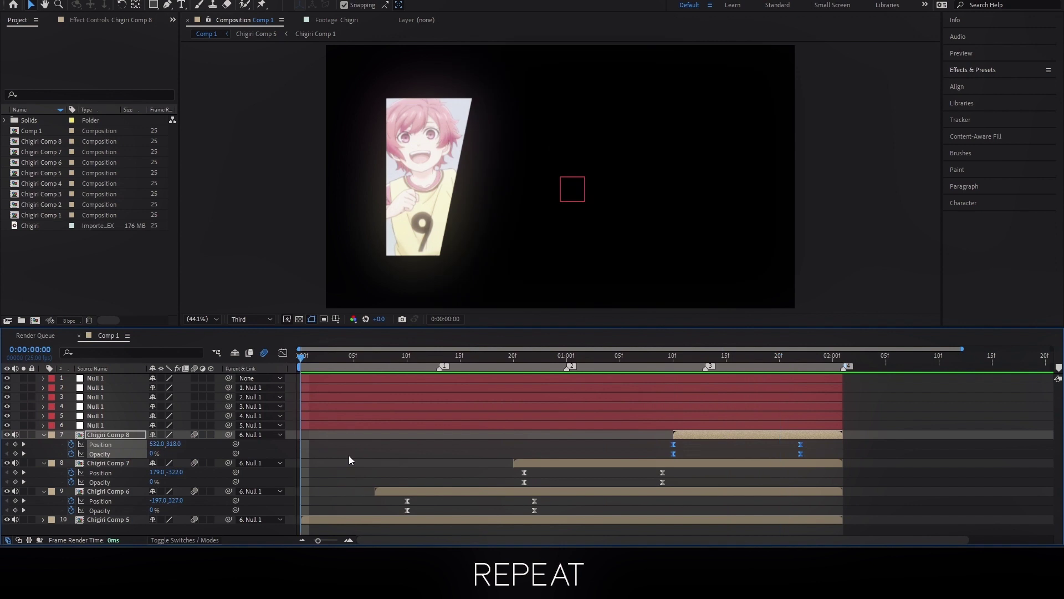
{"action": "key", "text": "ctrl+a"}
Step: Set Null 6's starting Position Z far back at -2000
{"action": "key", "text": "s"}
{"action": "key", "text": "s"}
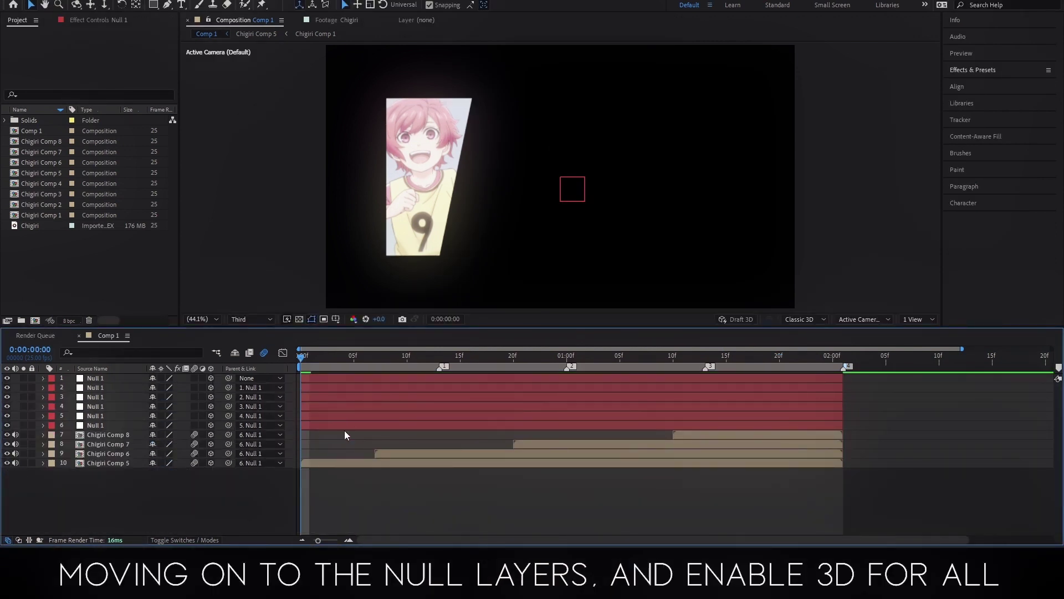
{"action": "left_click", "coordinate": [354, 425]}
{"action": "key", "text": "p"}
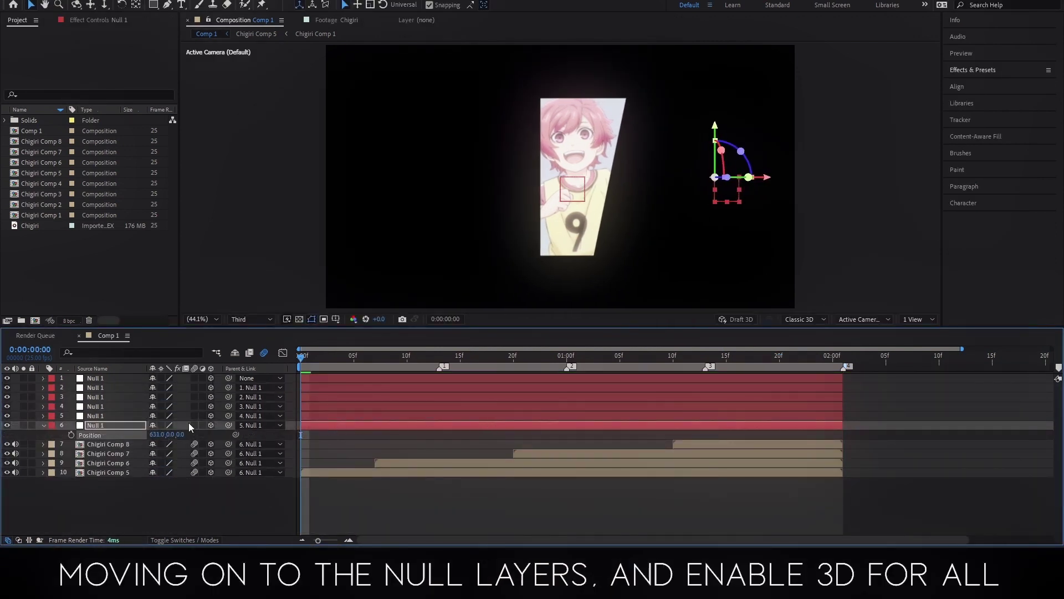
{"action": "left_click_drag", "start_coordinate": [176, 434], "coordinate": [51, 450]}
{"action": "type", "text": "-1000"}
{"action": "key", "text": "Return"}
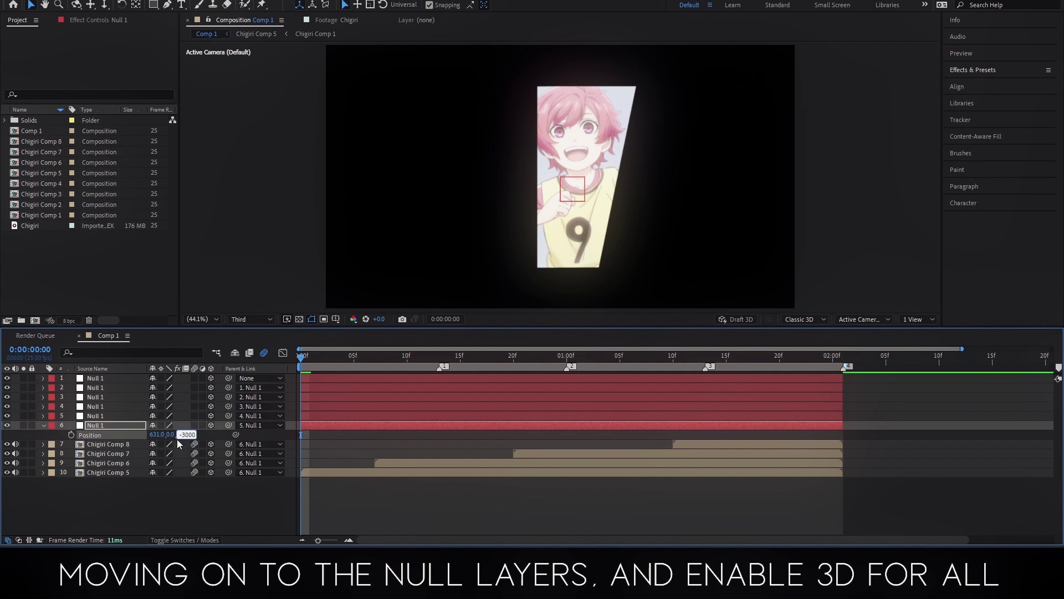
{"action": "left_click", "coordinate": [183, 436]}
{"action": "key", "text": "Return"}
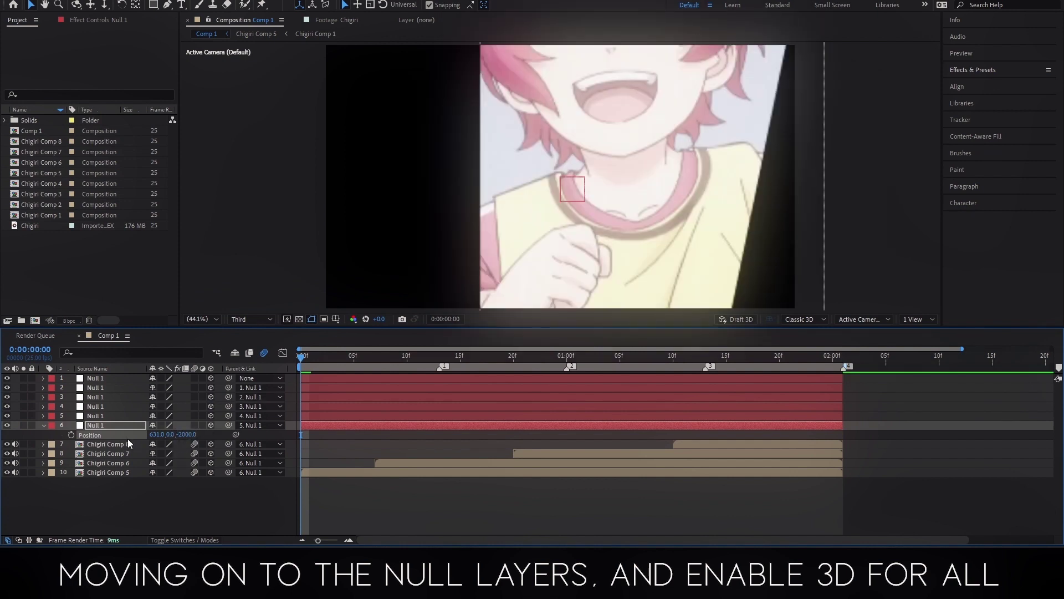
Step: Keyframe Null 6's settled Position Z closer in, around -867
{"action": "left_click_drag", "start_coordinate": [160, 434], "coordinate": [123, 437]}
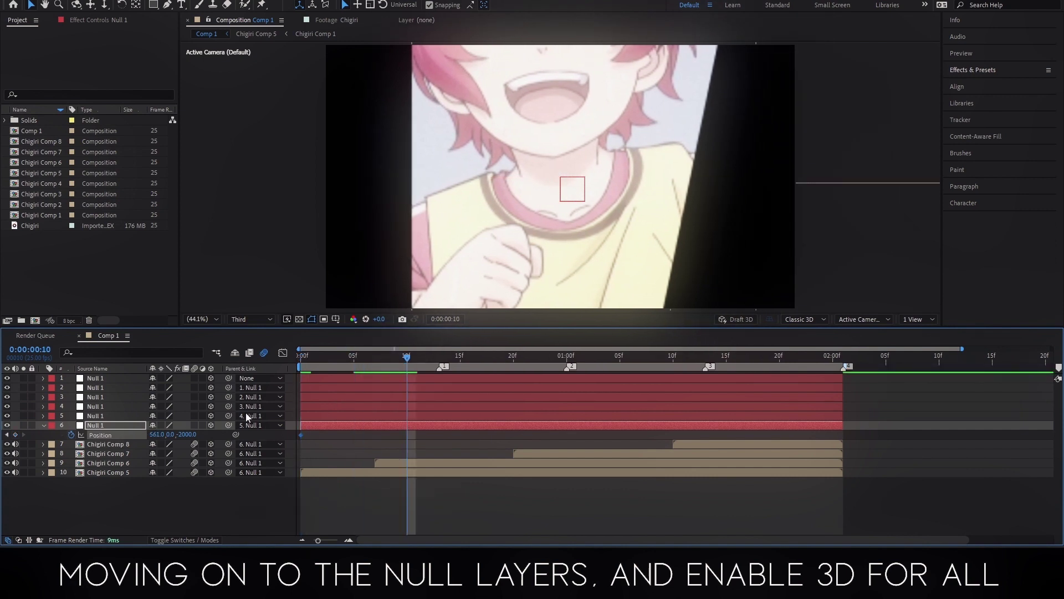
{"action": "type", "text": "-724"}
{"action": "key", "text": "Return"}
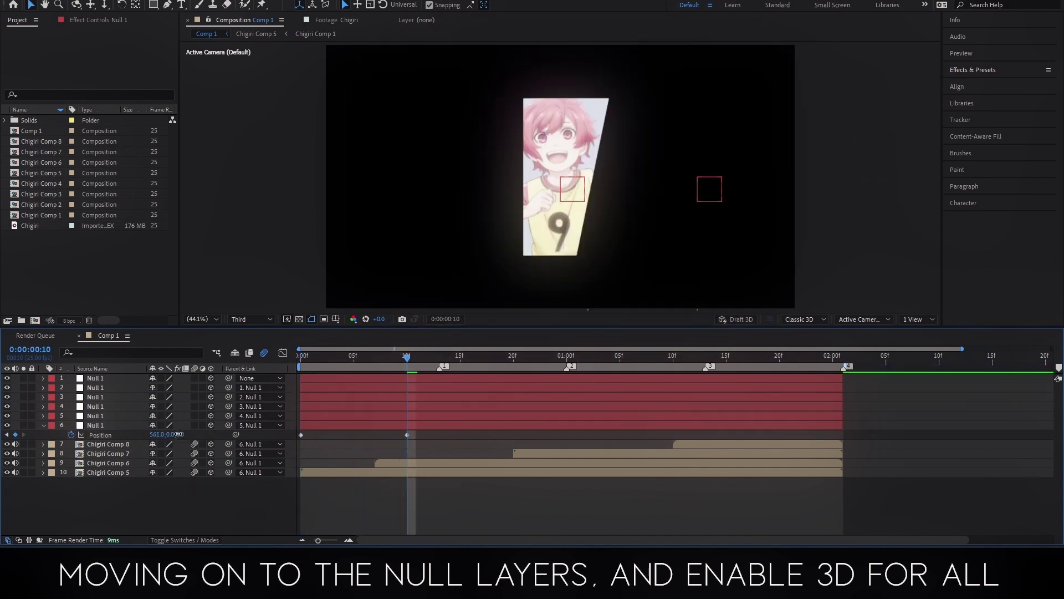
{"action": "left_click_drag", "start_coordinate": [185, 434], "coordinate": [111, 443]}
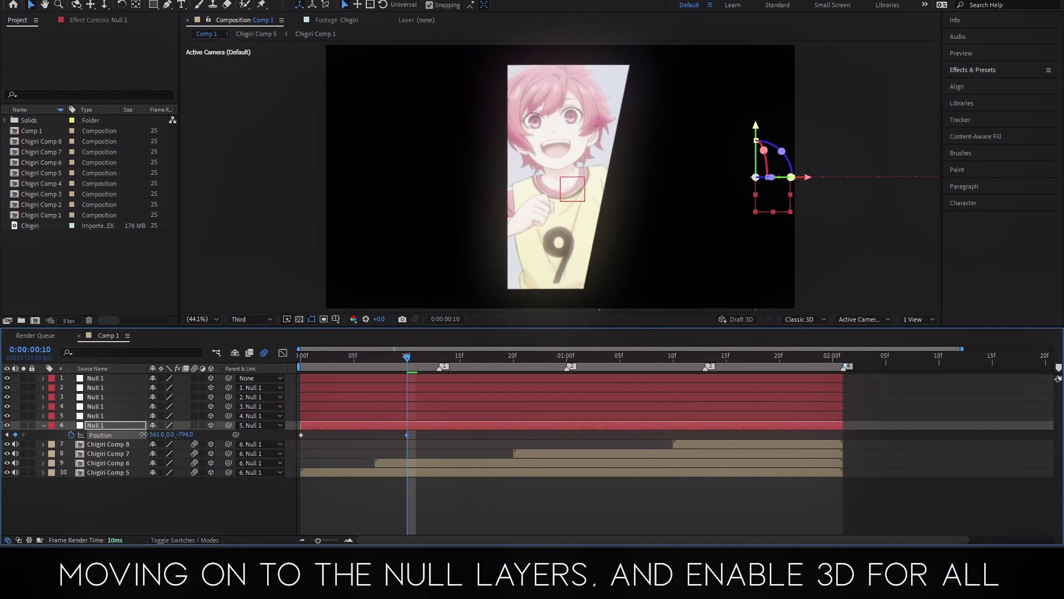
Step: Drag Null 6's speed curve into a sharp ease-out and preview the push-in
{"action": "left_click", "coordinate": [105, 435]}
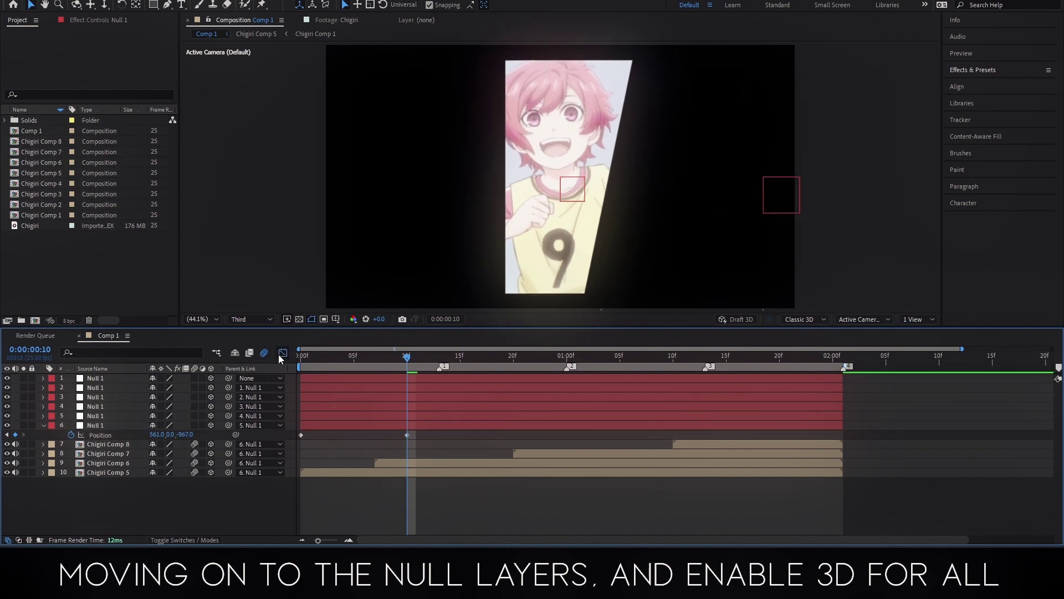
{"action": "key", "text": "shift+F3"}
{"action": "left_click_drag", "start_coordinate": [389, 508], "coordinate": [363, 508]}
{"action": "key", "text": "space"}
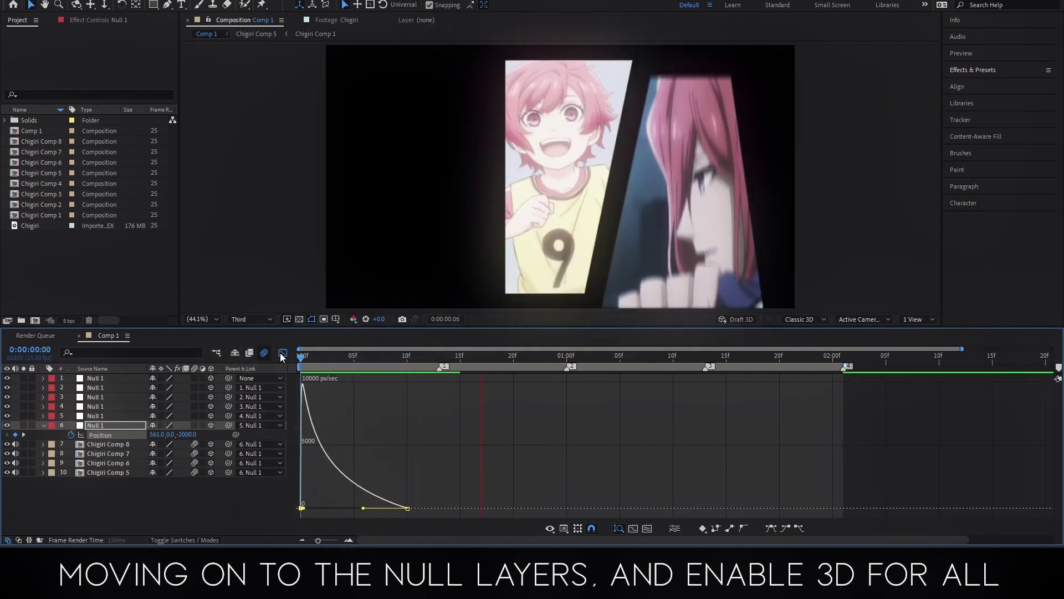
{"action": "left_click", "coordinate": [282, 353]}
{"action": "left_click", "coordinate": [393, 360]}
{"action": "left_click", "coordinate": [398, 416]}
Step: Keyframe Null 5 sliding the panels left to centre the second clip, with sharpened Easy Ease
{"action": "key", "text": "p"}
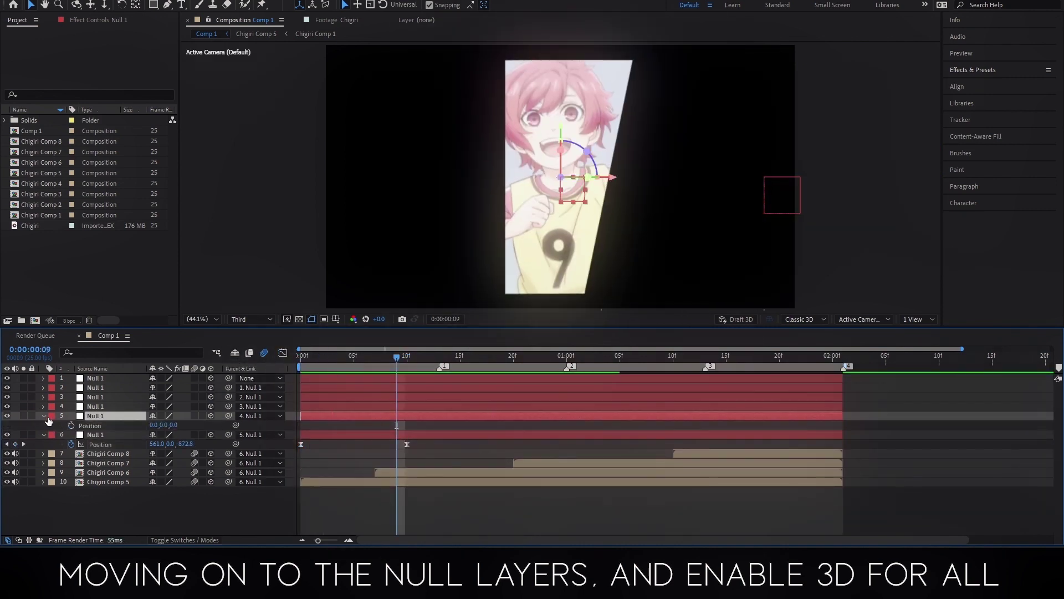
{"action": "left_click_drag", "start_coordinate": [509, 364], "coordinate": [523, 364]}
{"action": "left_click_drag", "start_coordinate": [165, 426], "coordinate": [3, 435]}
{"action": "left_click", "coordinate": [397, 425], "text": "shift"}
{"action": "right_click", "coordinate": [396, 425]}
{"action": "mouse_move", "coordinate": [428, 406]}
{"action": "left_click", "coordinate": [566, 445]}
{"action": "key", "text": "j"}
{"action": "left_click", "coordinate": [282, 353]}
{"action": "left_click_drag", "start_coordinate": [492, 510], "coordinate": [487, 508]}
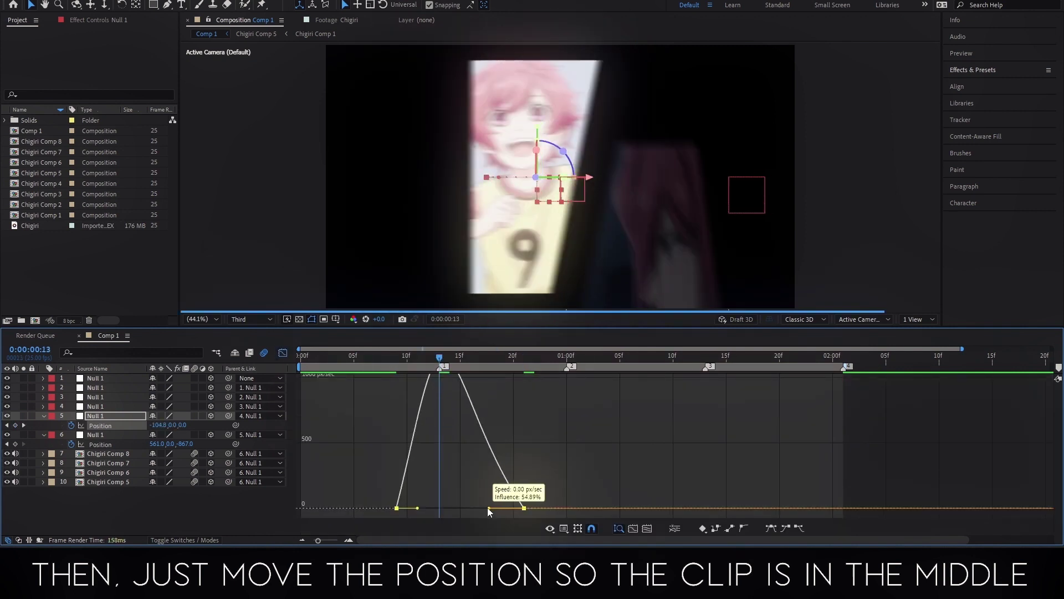
{"action": "left_click", "coordinate": [283, 353]}
{"action": "left_click_drag", "start_coordinate": [326, 361], "coordinate": [503, 362]}
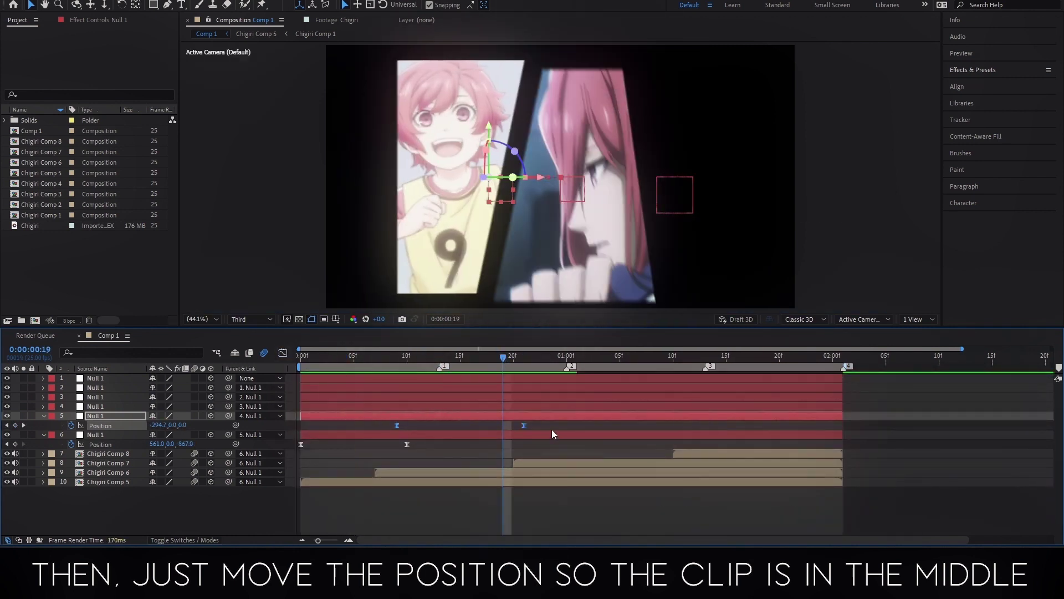
Step: Paste the slide onto Null 4, pushing further left to centre the third clip, retimed later
{"action": "key", "text": "ctrl+c"}
{"action": "left_click", "coordinate": [517, 408]}
{"action": "key", "text": "ctrl+v"}
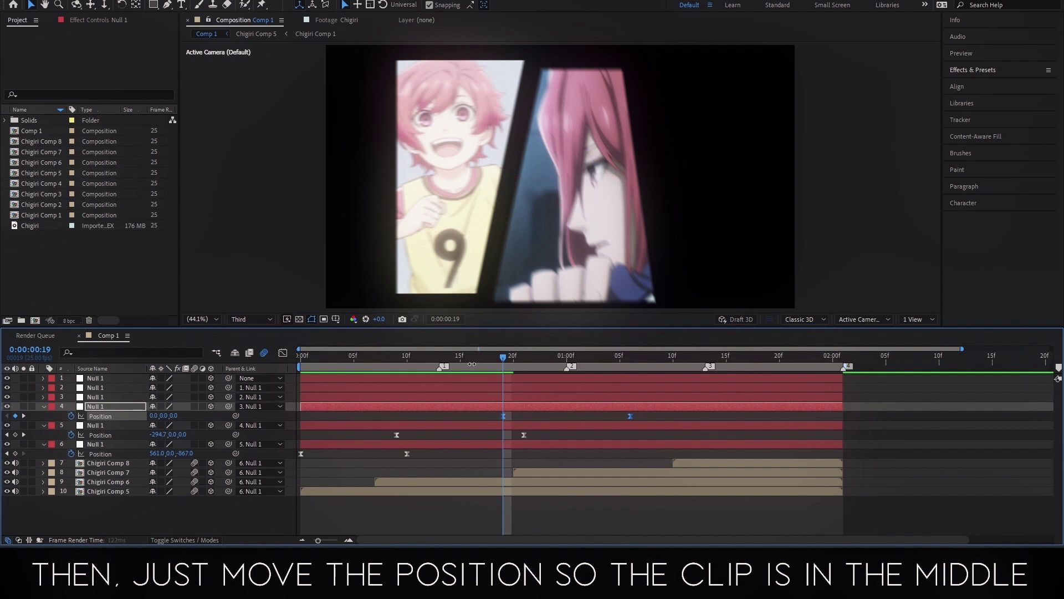
{"action": "key", "text": "k"}
{"action": "key", "text": "k"}
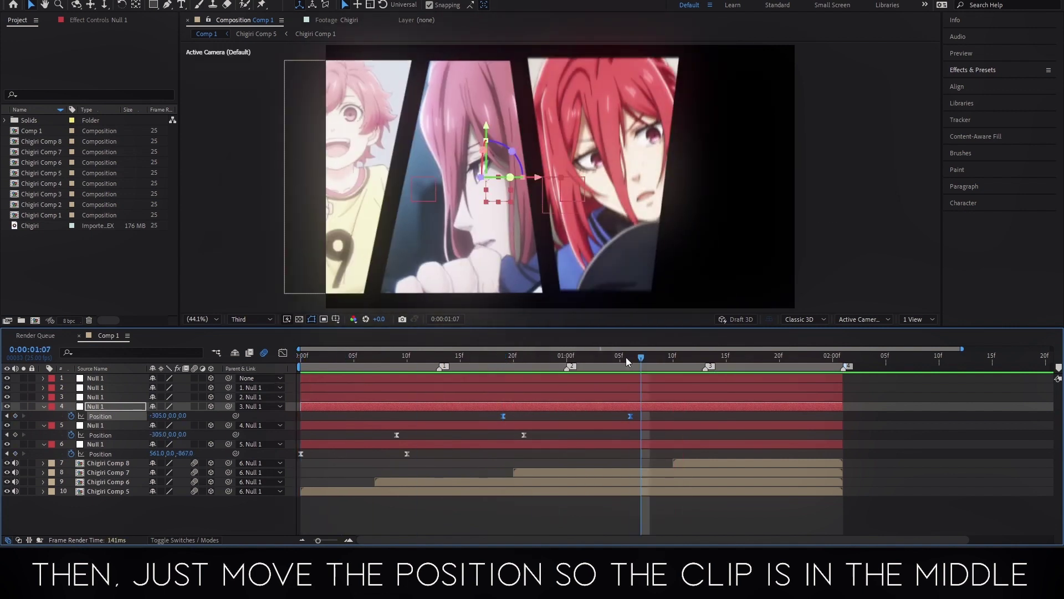
{"action": "left_click_drag", "start_coordinate": [161, 416], "coordinate": [96, 434]}
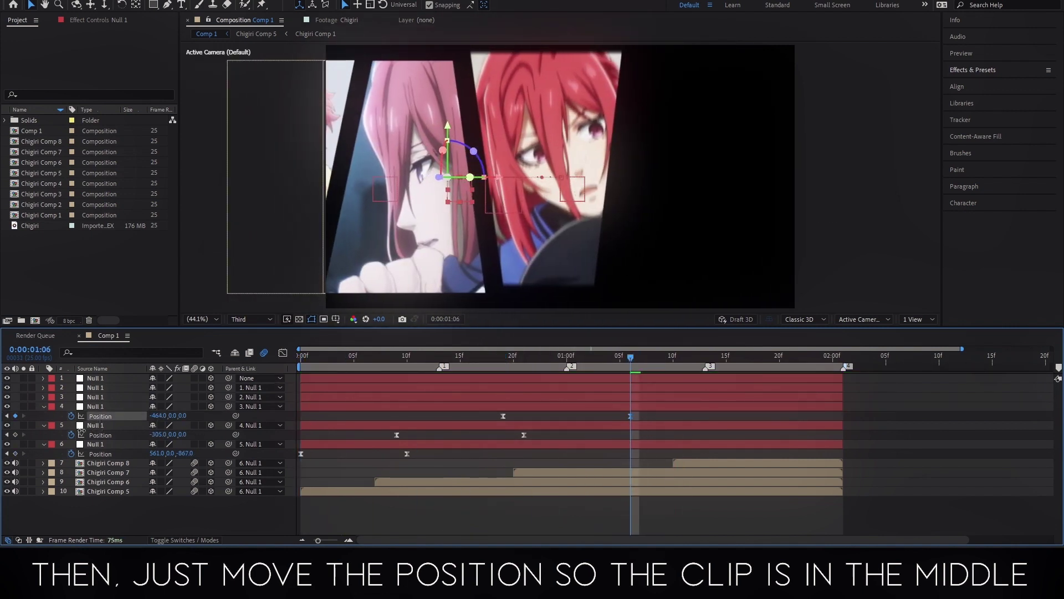
{"action": "left_click_drag", "start_coordinate": [630, 416], "coordinate": [641, 416]}
Step: Paste the slide keyframes onto Null 3 and retime its ending keyframe later
{"action": "left_click", "coordinate": [647, 397]}
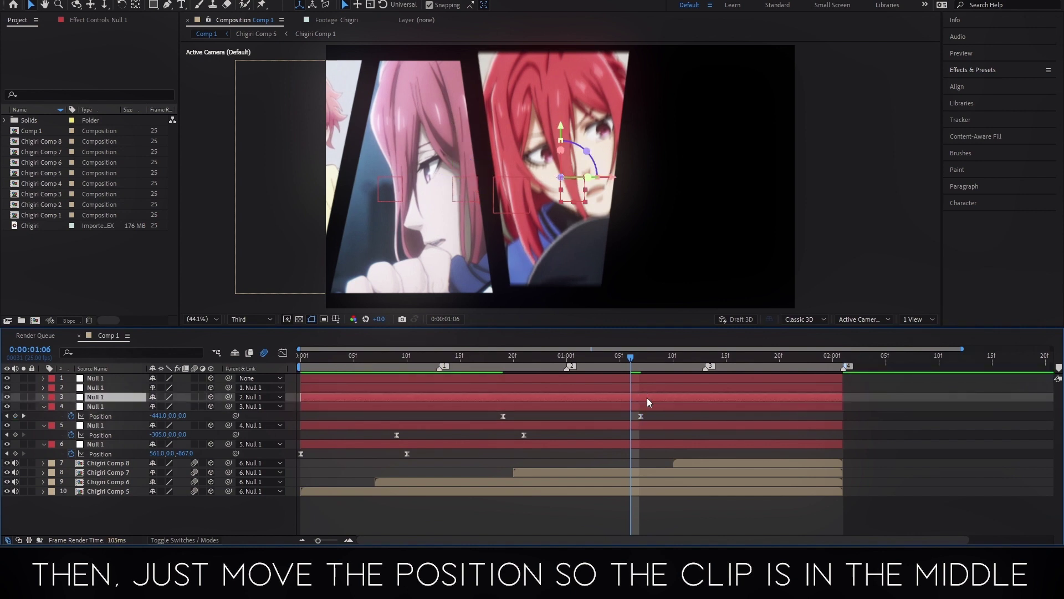
{"action": "key", "text": "p"}
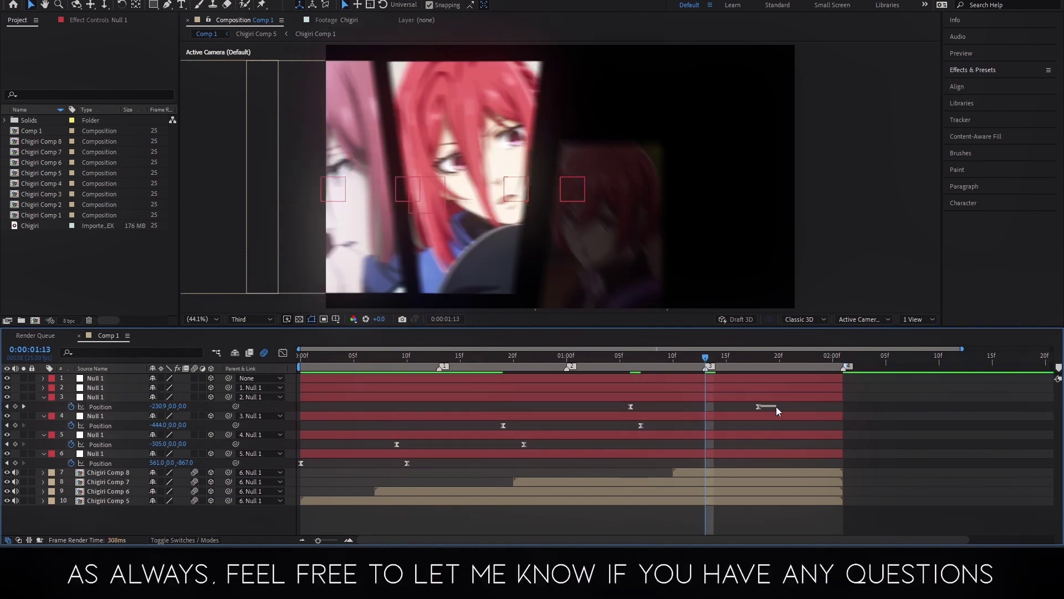
{"action": "left_click_drag", "start_coordinate": [758, 407], "coordinate": [769, 406]}
{"action": "key", "text": "k"}
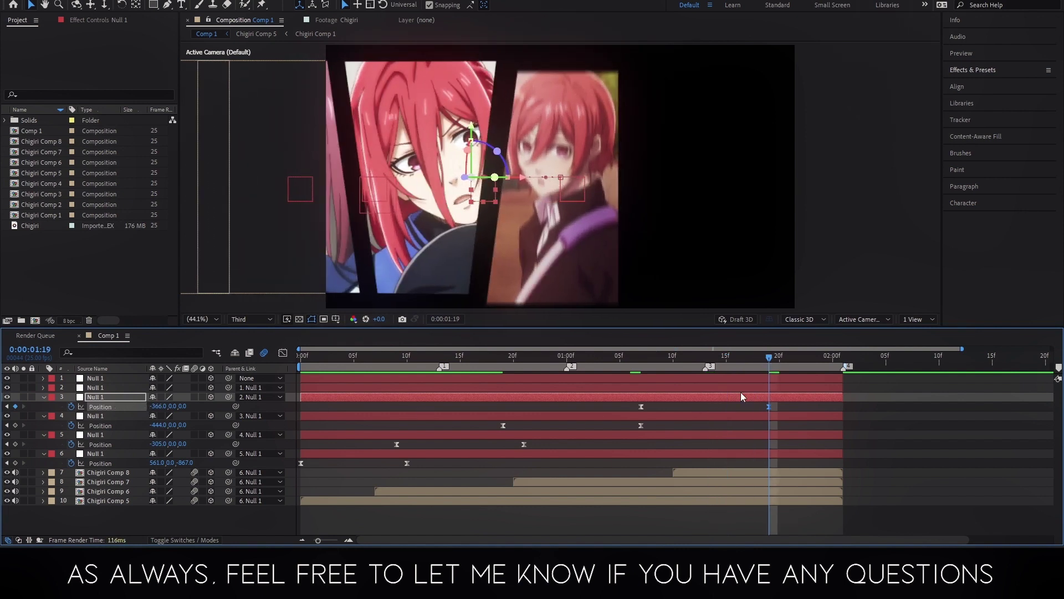
{"action": "left_click", "coordinate": [762, 367]}
Step: Add a Scale keyframe to Null 2 ahead of the sequence end
{"action": "left_click", "coordinate": [762, 387]}
{"action": "key", "text": "alt+shift+s"}
{"action": "left_click_drag", "start_coordinate": [762, 363], "coordinate": [843, 363]}
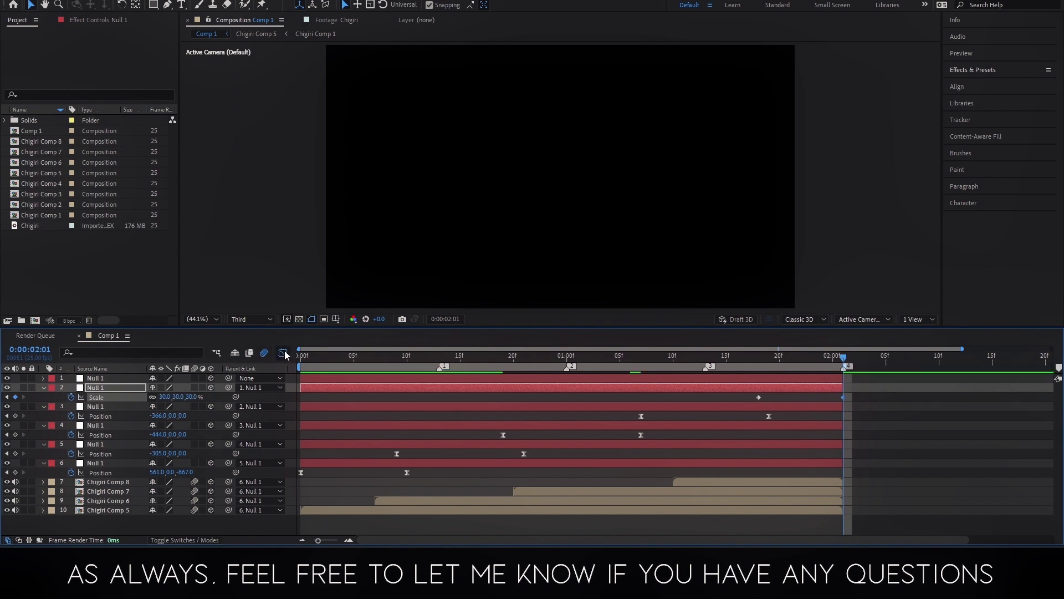
Step: Bend Null 2's scale value graph into an overshoot and preview the push from 1:13
{"action": "left_click", "coordinate": [284, 354]}
{"action": "left_click", "coordinate": [563, 528]}
{"action": "left_click", "coordinate": [598, 489]}
{"action": "left_click_drag", "start_coordinate": [787, 384], "coordinate": [811, 341]}
{"action": "left_click", "coordinate": [705, 356]}
{"action": "key", "text": "space"}
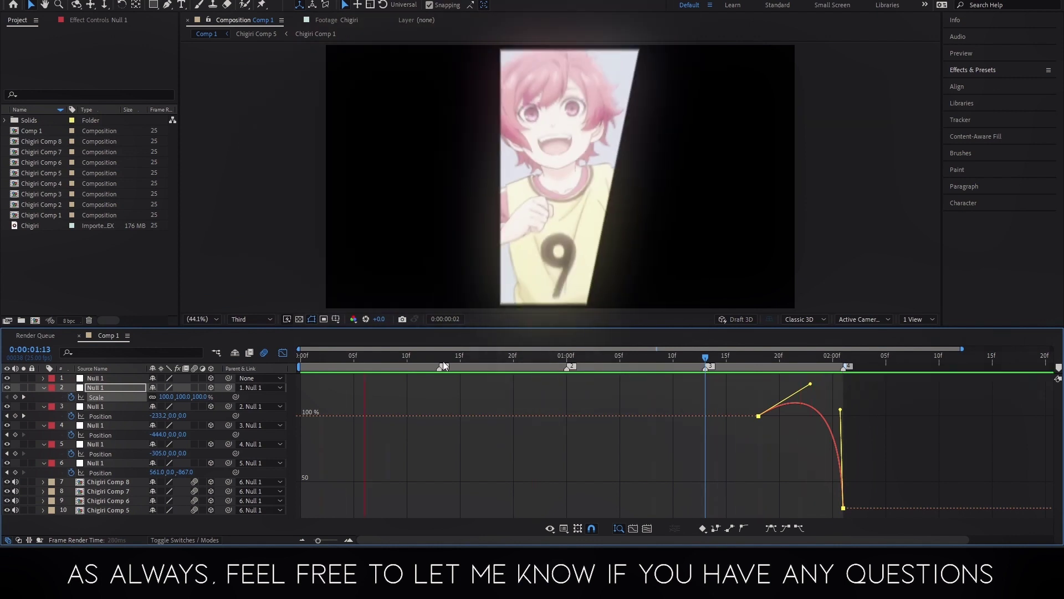
{"action": "key", "text": "space"}
Step: Collapse layer properties and select all four Chigiri Comp layers at frame 11
{"action": "left_click", "coordinate": [283, 352]}
{"action": "key", "text": "u"}
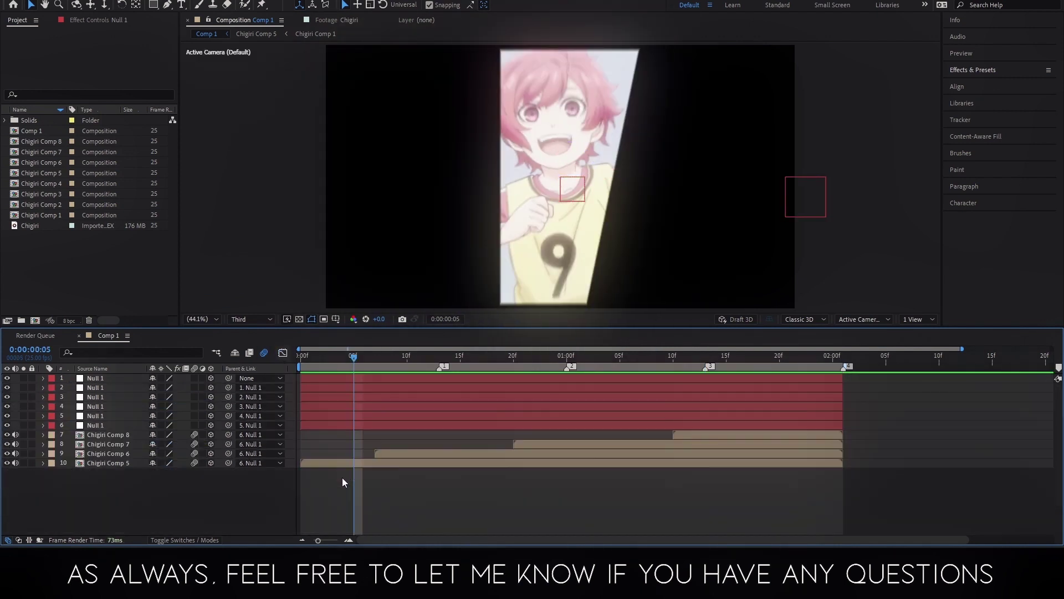
{"action": "left_click_drag", "start_coordinate": [351, 357], "coordinate": [418, 357]}
{"action": "left_click", "coordinate": [116, 465]}
{"action": "left_click", "coordinate": [108, 435], "text": "shift"}
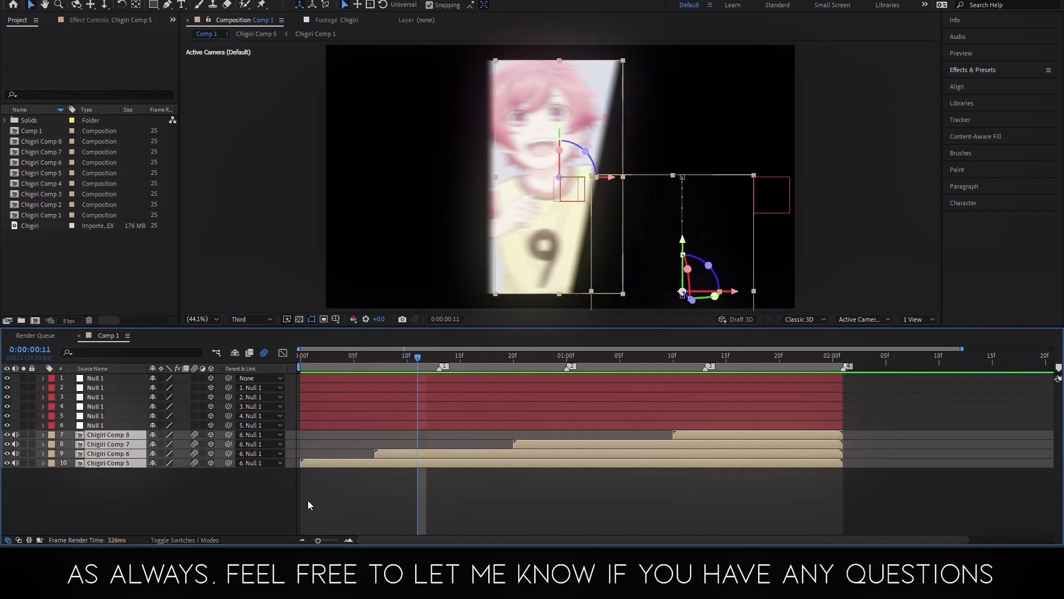
Step: Duplicate the four clip layers, send the copies to the bottom and rescale them
{"action": "key", "text": "ctrl+d"}
{"action": "key", "text": "ctrl+shift+bracketleft"}
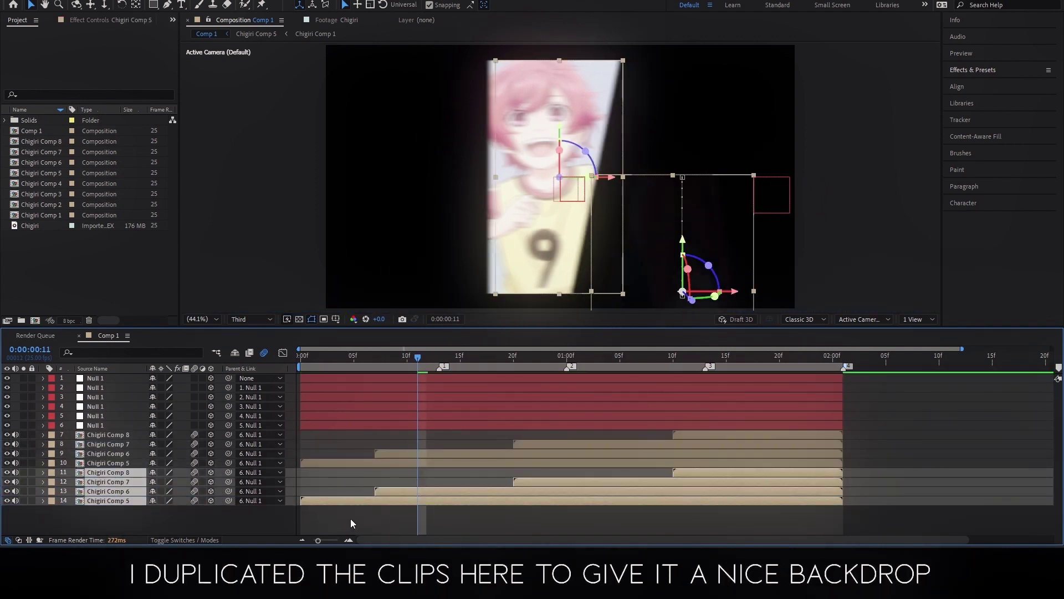
{"action": "left_click", "coordinate": [351, 518]}
{"action": "left_click", "coordinate": [378, 500]}
{"action": "left_click", "coordinate": [124, 471], "text": "shift"}
{"action": "type", "text": "s70"}
{"action": "key", "text": "Return"}
Step: Keyframe the duplicates on layers 14, 13 and 12 down to 20% opacity
{"action": "key", "text": "t"}
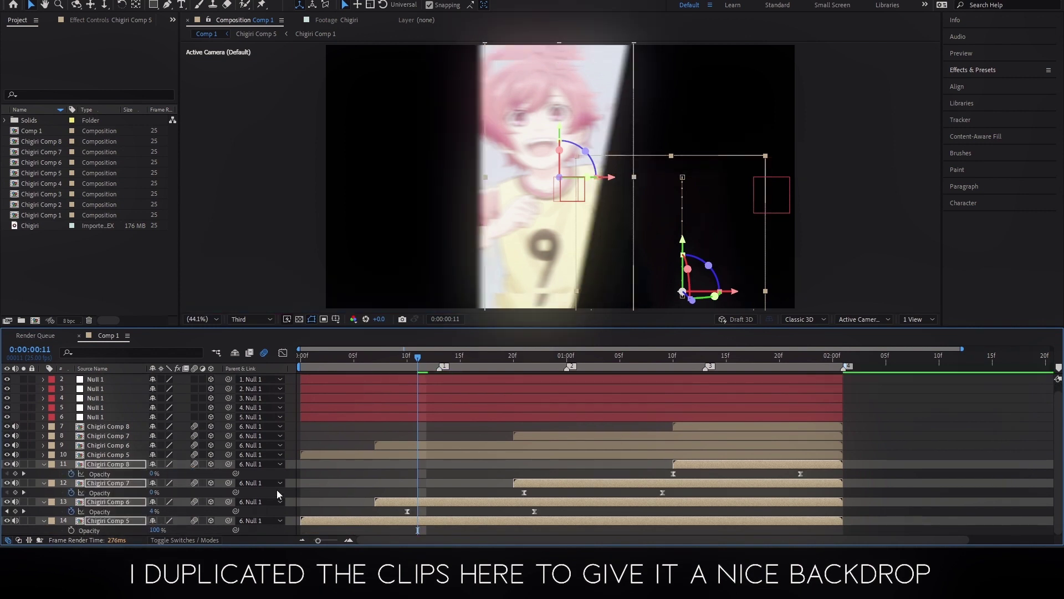
{"action": "left_click", "coordinate": [337, 499]}
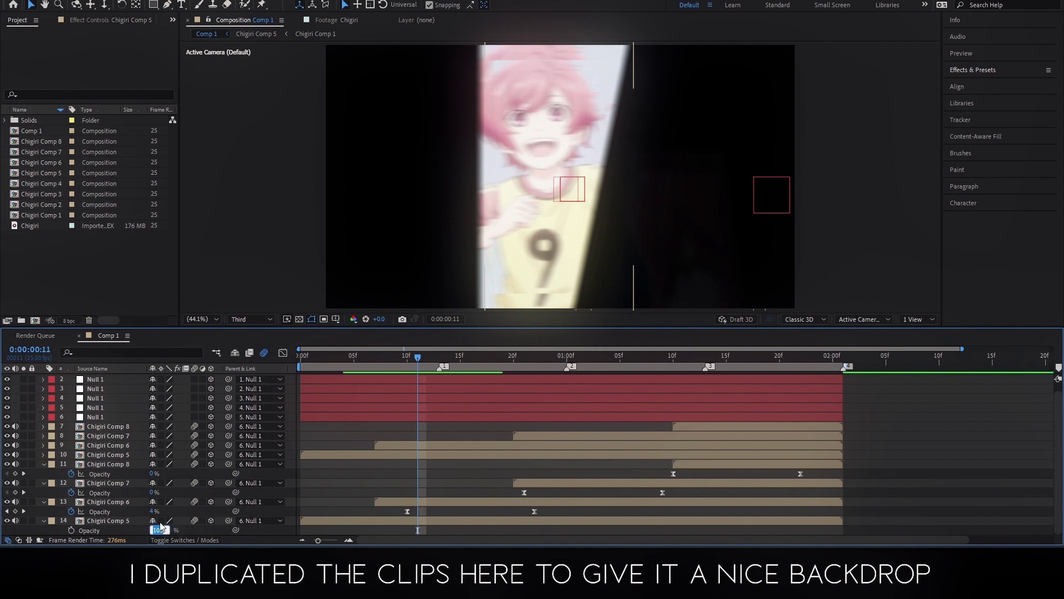
{"action": "key", "text": "Return"}
{"action": "left_click", "coordinate": [535, 357]}
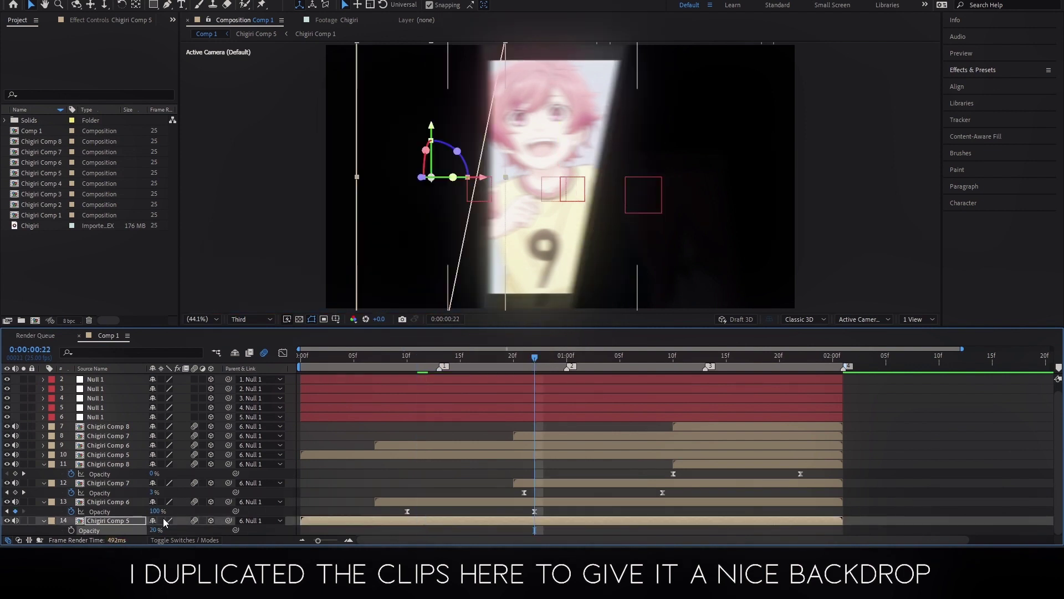
{"action": "key", "text": "Return"}
{"action": "left_click", "coordinate": [662, 358]}
{"action": "left_click", "coordinate": [154, 492]}
{"action": "type", "text": "20"}
{"action": "key", "text": "Return"}
Step: Set layer 11's opacity to 20% at 1:10 and preview the composition
{"action": "left_click", "coordinate": [674, 357]}
{"action": "left_click", "coordinate": [155, 473]}
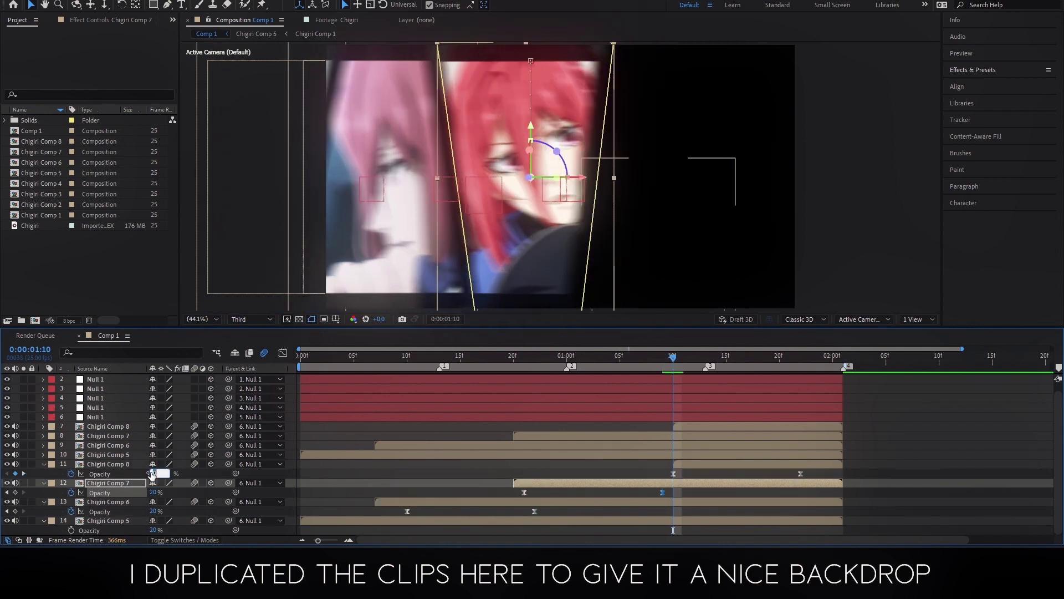
{"action": "type", "text": "20"}
{"action": "key", "text": "Return"}
{"action": "key", "text": "space"}
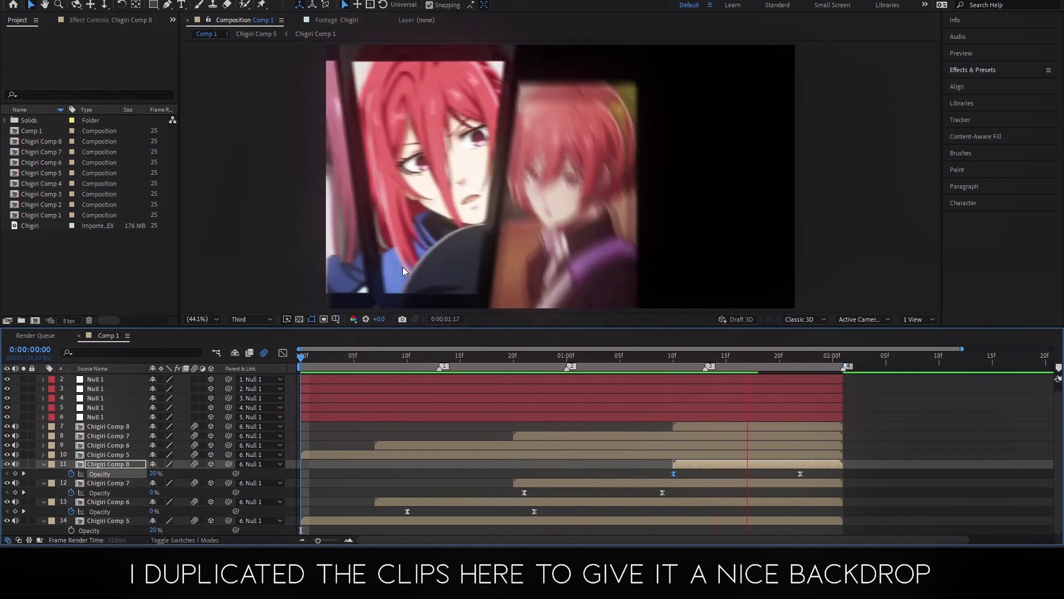
{"action": "key", "text": "space"}
{"action": "left_click", "coordinate": [801, 358]}
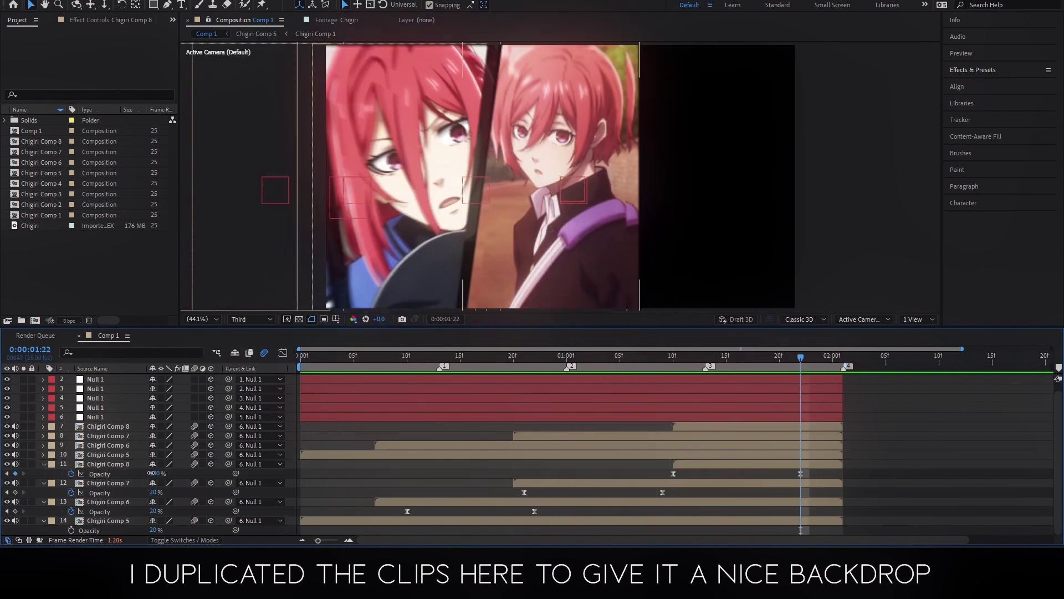
{"action": "key", "text": "Return"}
{"action": "key", "text": "j"}
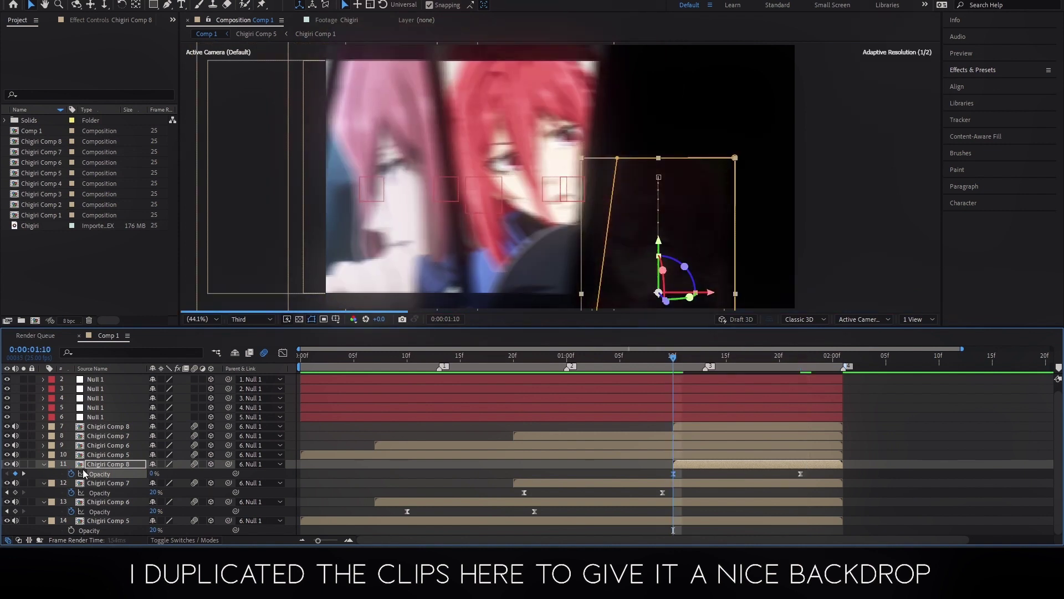
{"action": "key", "text": "space"}
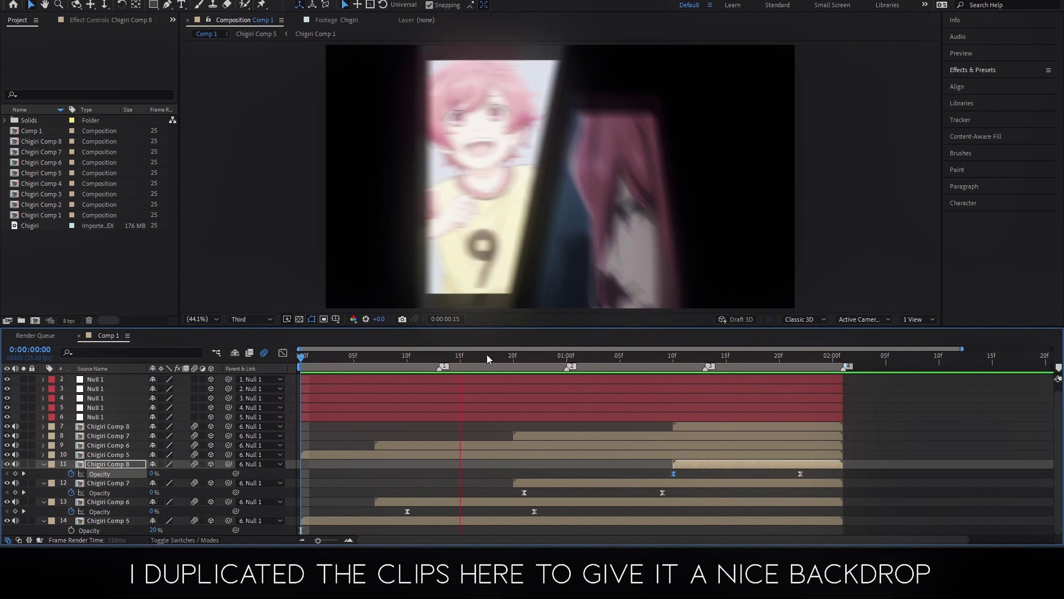
Step: Collapse the opacity rows, deselect layers and create a new solid
{"action": "key", "text": "ctrl+shift+a"}
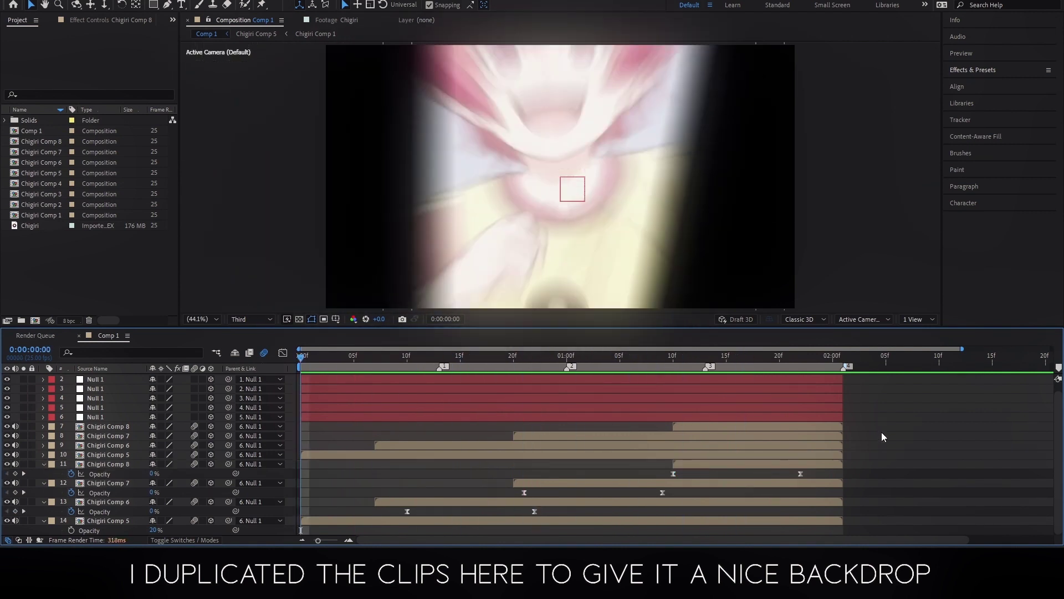
{"action": "key", "text": "u"}
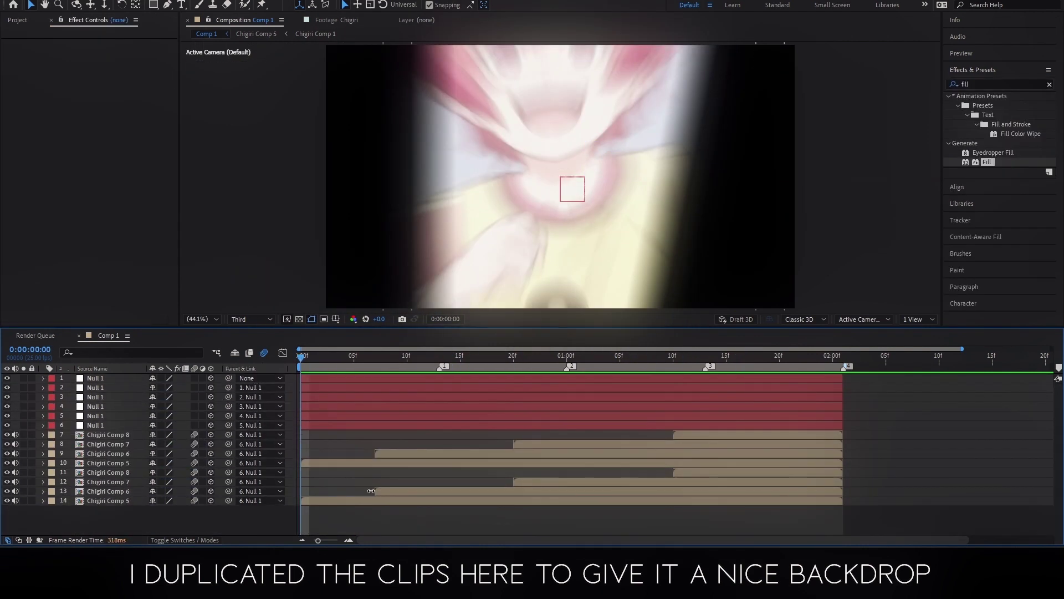
{"action": "right_click", "coordinate": [272, 520]}
{"action": "left_click", "coordinate": [452, 411]}
Step: Confirm Black Solid 1 and move it to the bottom of the layer stack
{"action": "left_click", "coordinate": [215, 340]}
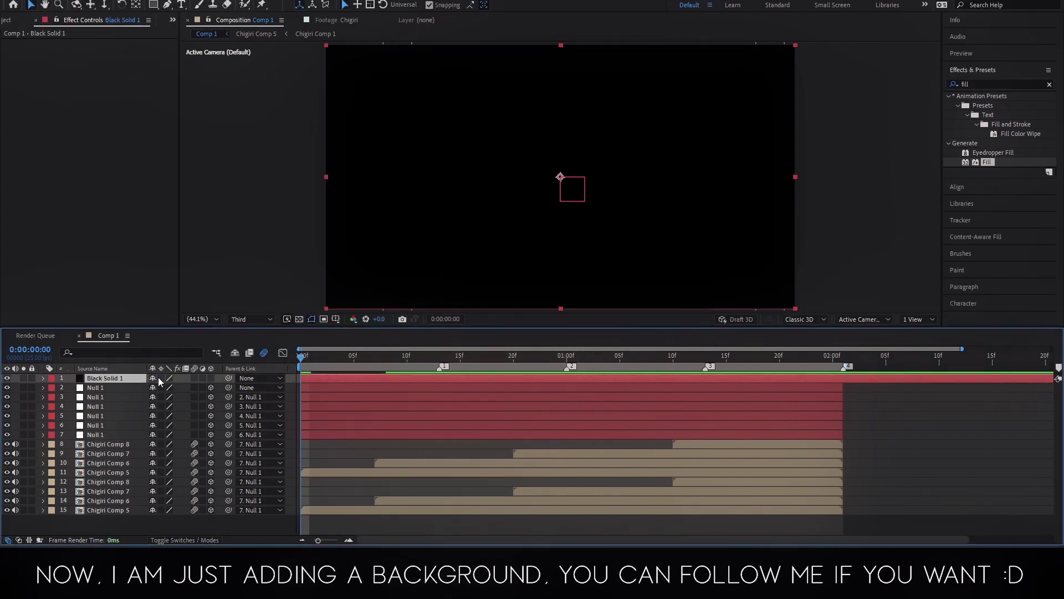
{"action": "left_click_drag", "start_coordinate": [124, 516], "coordinate": [160, 514]}
{"action": "left_click", "coordinate": [844, 356]}
{"action": "left_click", "coordinate": [880, 513]}
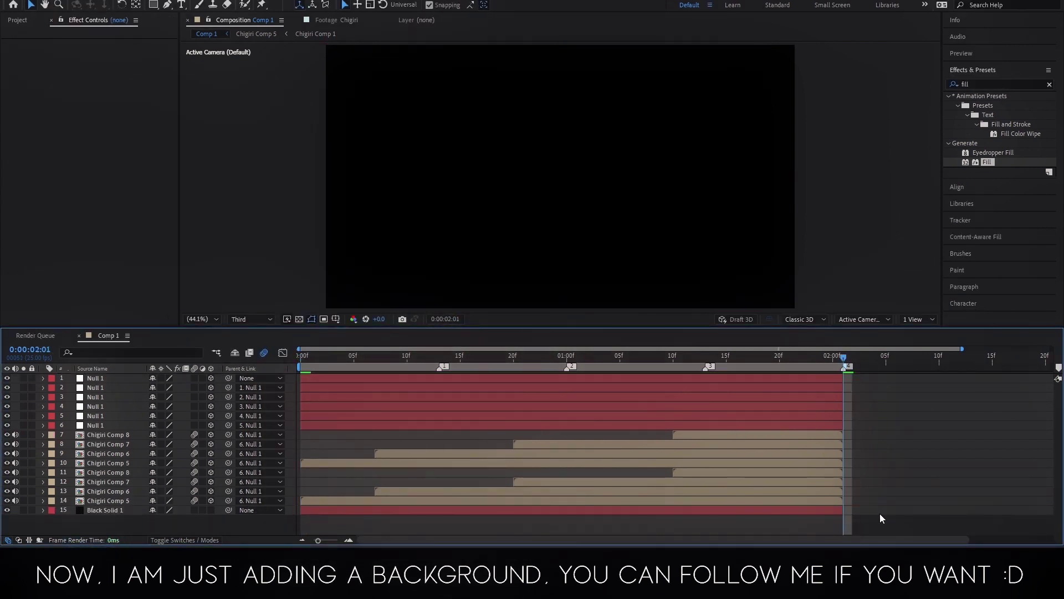
{"action": "key", "text": "Home"}
Step: Apply CC Ball Action and a white Fill effect to the black solid
{"action": "double_click", "coordinate": [976, 84]}
{"action": "type", "text": "cc ba"}
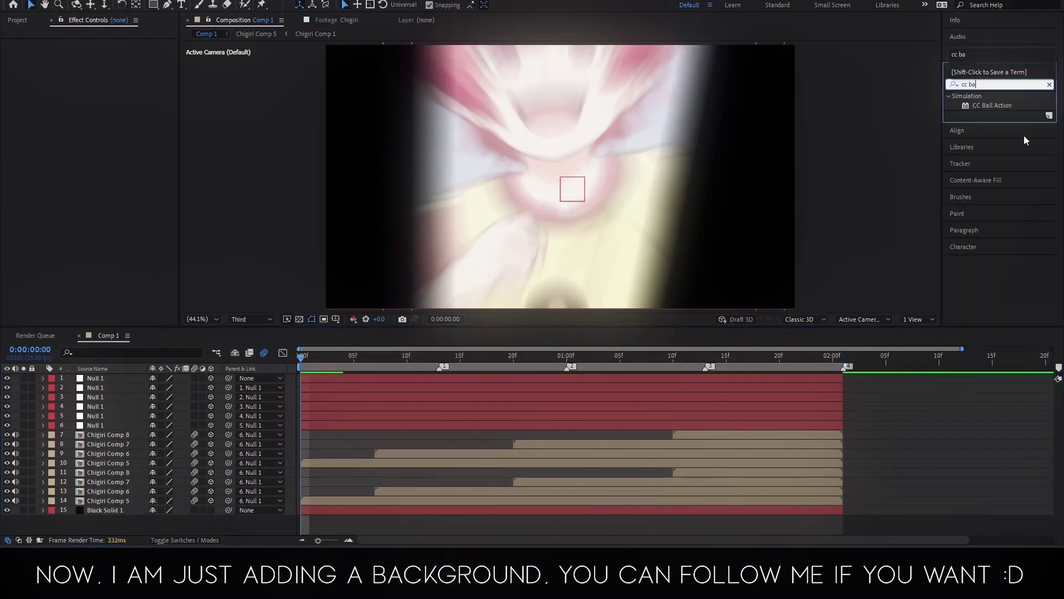
{"action": "left_click_drag", "start_coordinate": [993, 105], "coordinate": [379, 516]}
{"action": "double_click", "coordinate": [976, 84]}
{"action": "type", "text": "fill"}
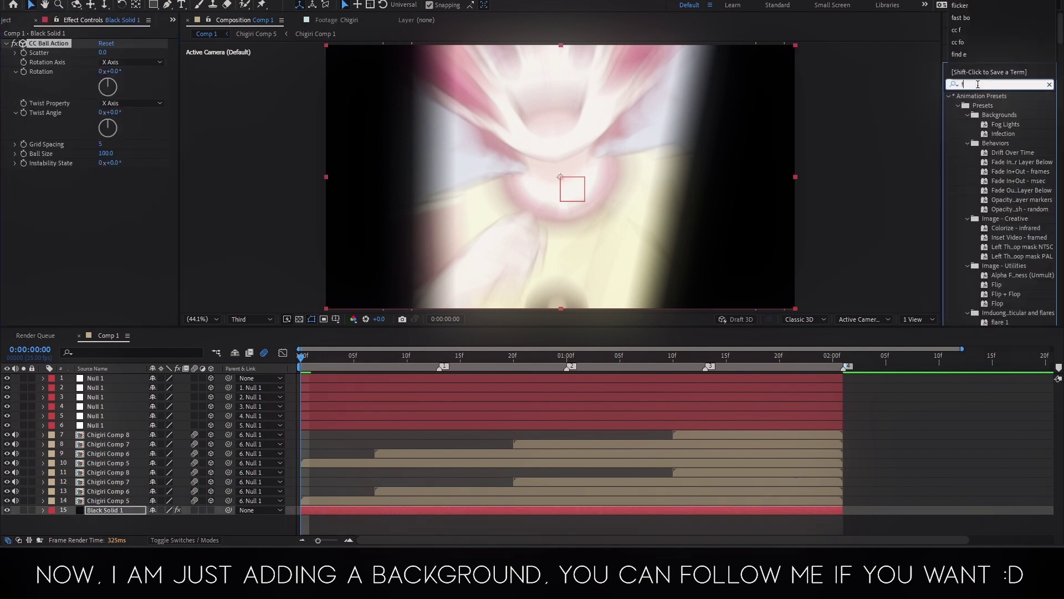
{"action": "left_click_drag", "start_coordinate": [967, 162], "coordinate": [380, 507]}
{"action": "left_click", "coordinate": [103, 201]}
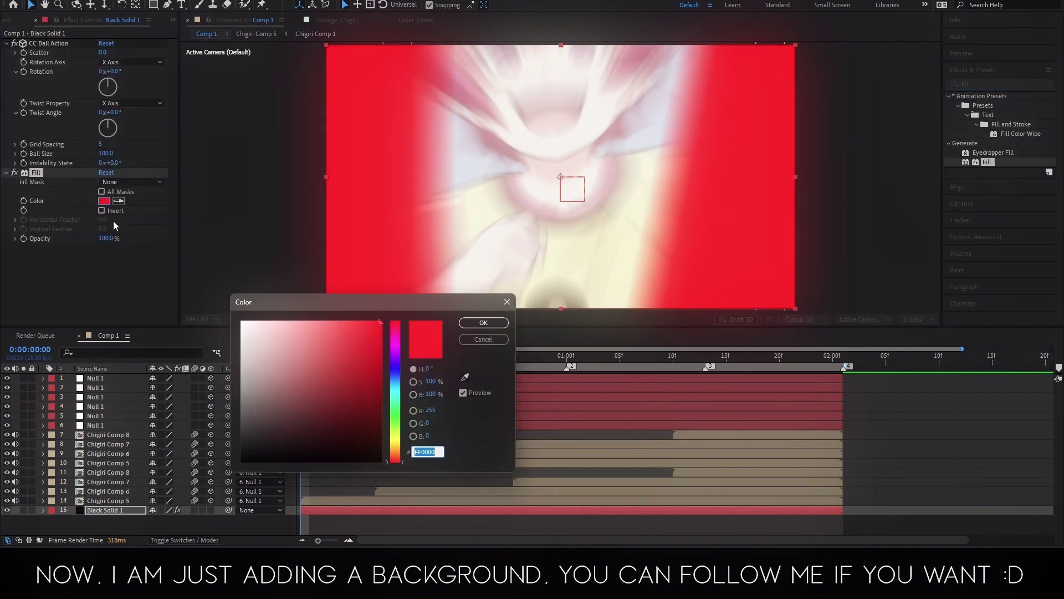
{"action": "left_click", "coordinate": [242, 321]}
{"action": "left_click", "coordinate": [482, 322]}
Step: Raise CC Ball Action's Scatter to 1024 and set Instability State to 1
{"action": "left_click_drag", "start_coordinate": [102, 52], "coordinate": [159, 132]}
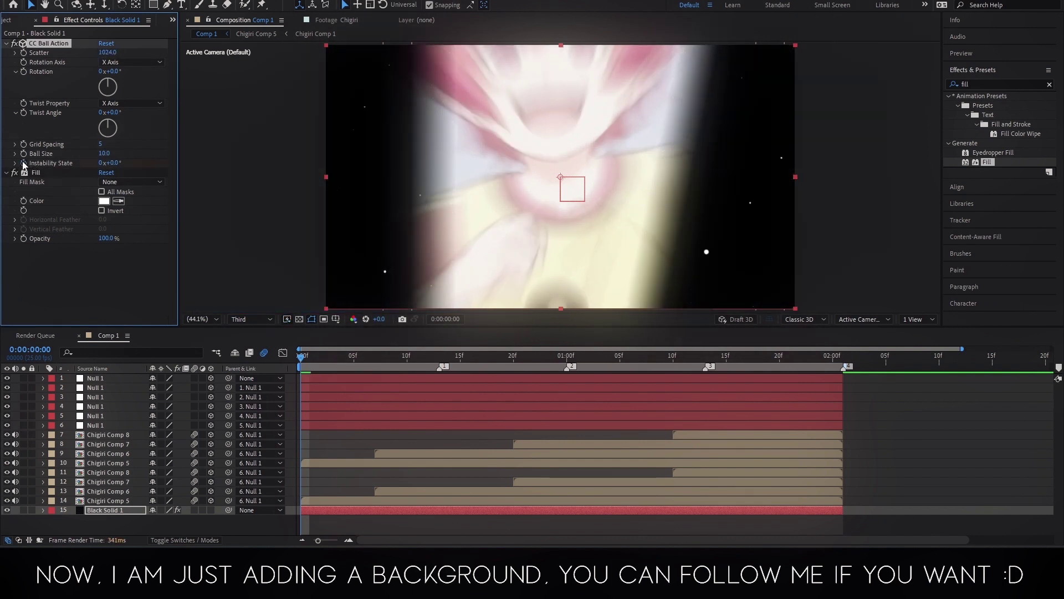
{"action": "left_click", "coordinate": [843, 358]}
{"action": "left_click", "coordinate": [109, 162]}
{"action": "type", "text": "1"}
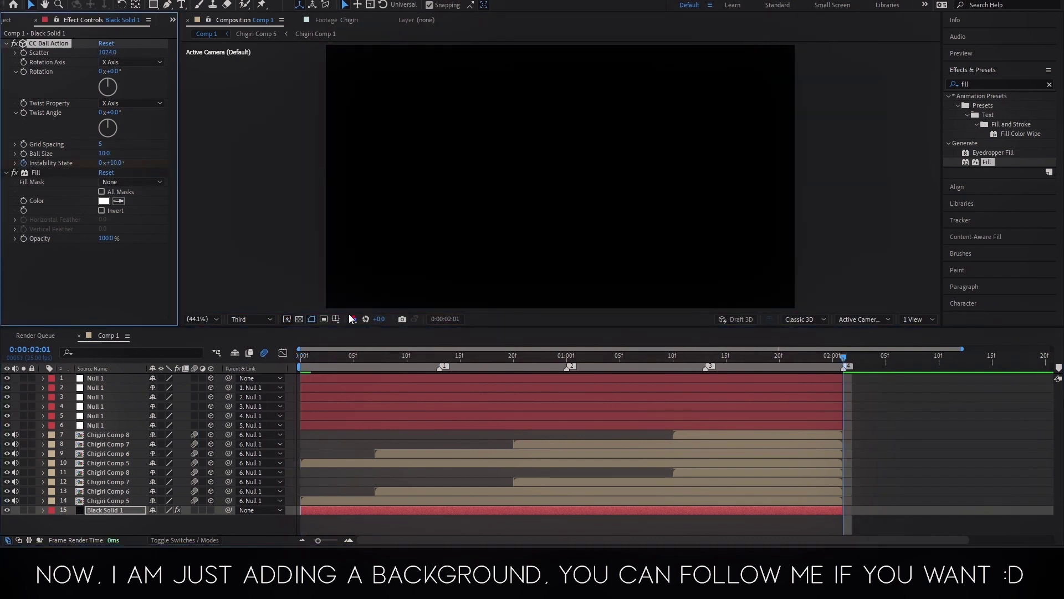
{"action": "key", "text": "Home"}
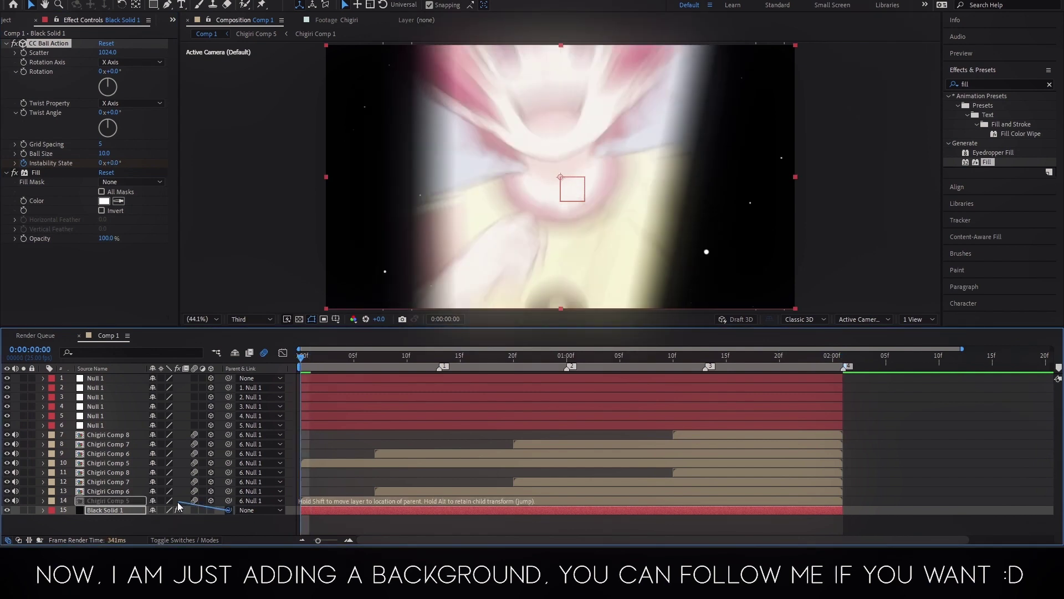
Step: Parent Black Solid 1 to Chigiri Comp 5 and scale it to 311.9%
{"action": "left_click_drag", "start_coordinate": [178, 503], "coordinate": [178, 502]}
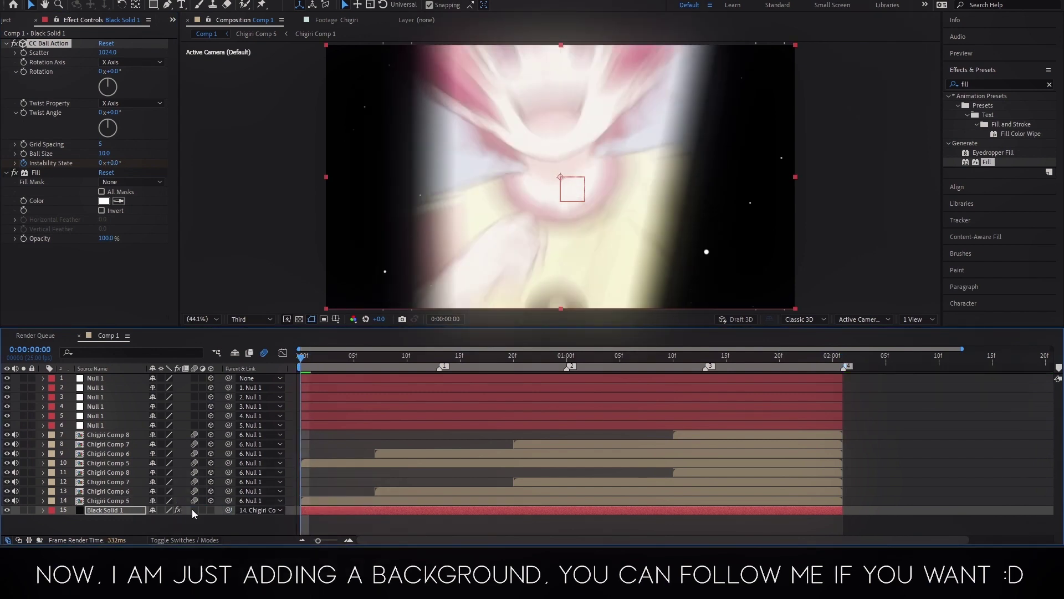
{"action": "left_click", "coordinate": [317, 514]}
{"action": "key", "text": "space"}
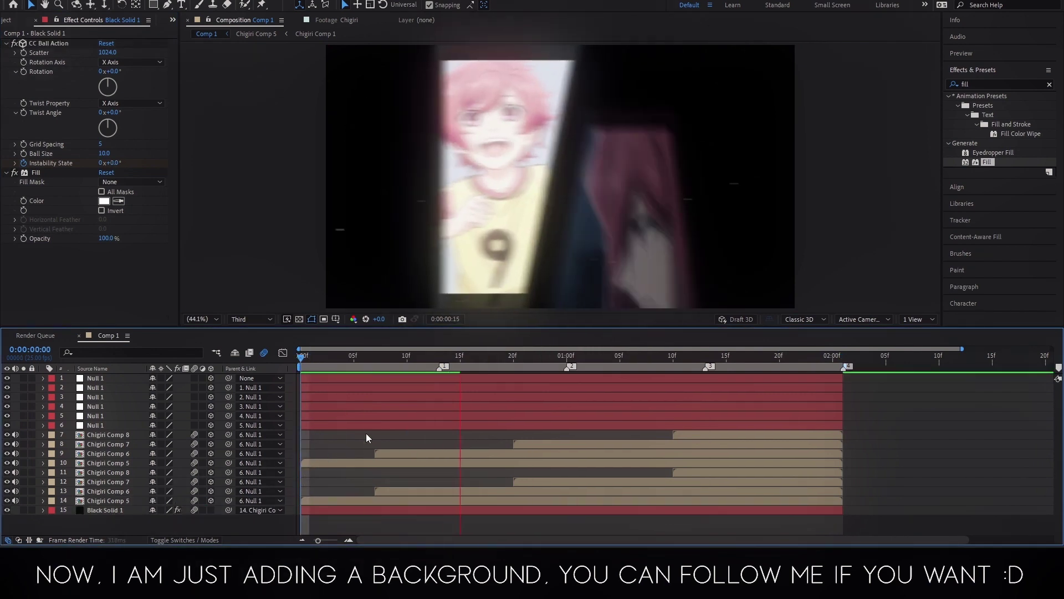
{"action": "left_click", "coordinate": [458, 507]}
{"action": "left_click_drag", "start_coordinate": [515, 356], "coordinate": [749, 354]}
{"action": "key", "text": "s"}
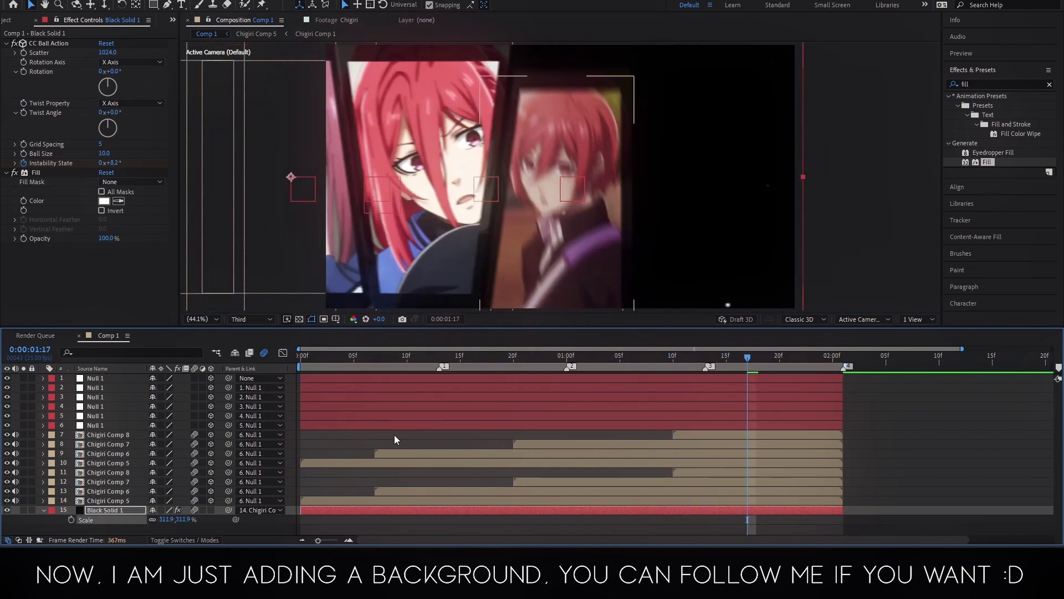
{"action": "key", "text": "space"}
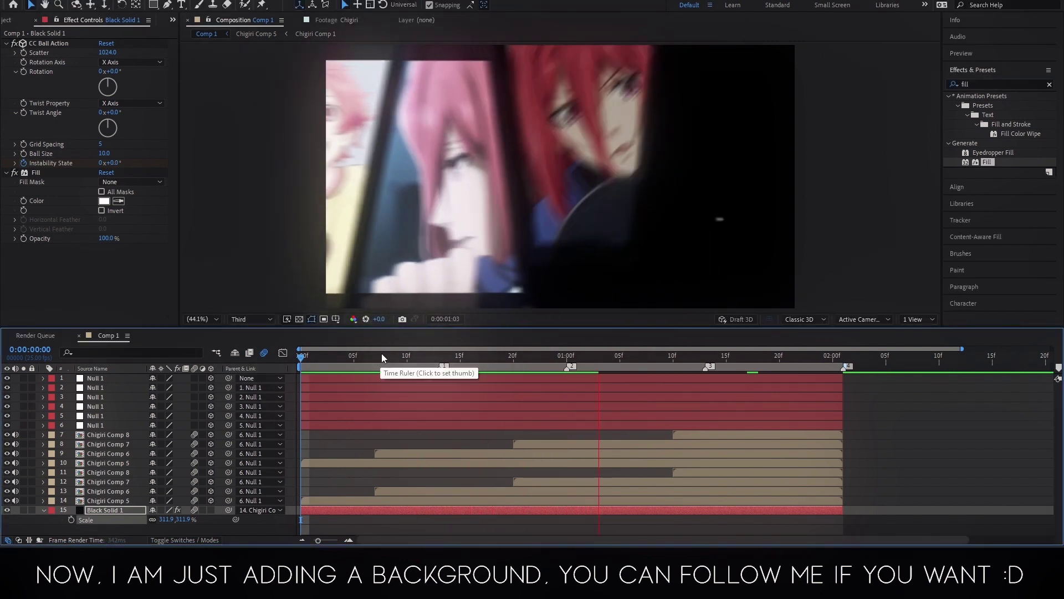
{"action": "left_click", "coordinate": [395, 355]}
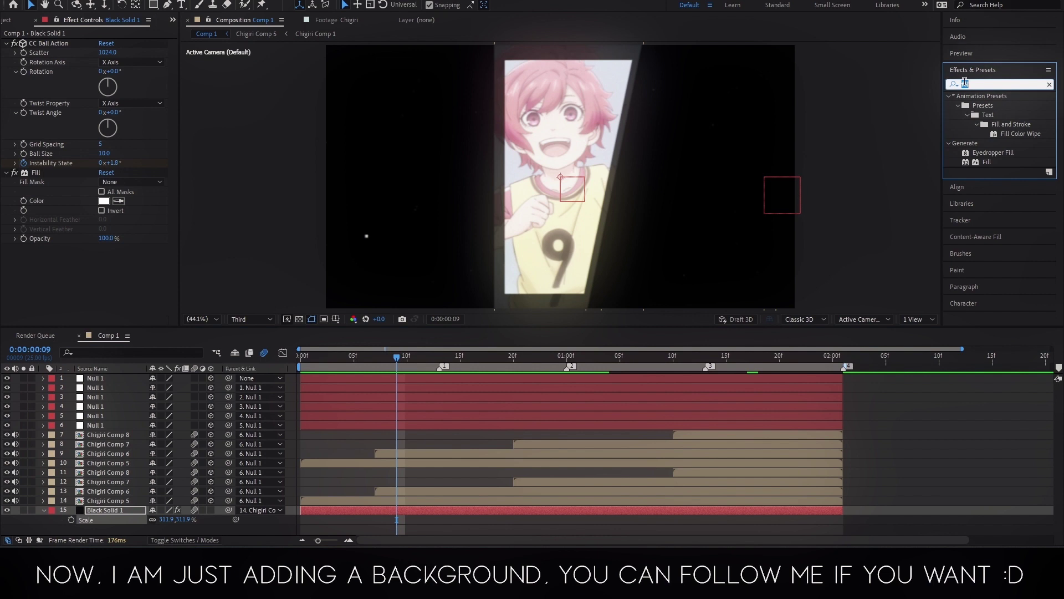
Step: Add Deep Glow to the black solid, then select all layers
{"action": "type", "text": "deep"}
{"action": "left_click_drag", "start_coordinate": [988, 143], "coordinate": [214, 281]}
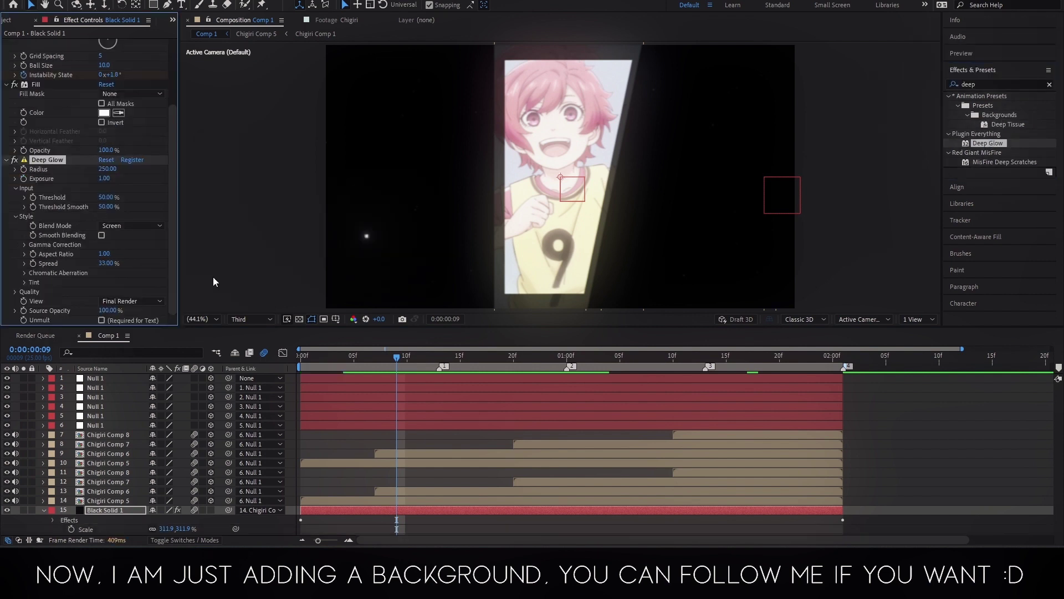
{"action": "key", "text": "ctrl+a"}
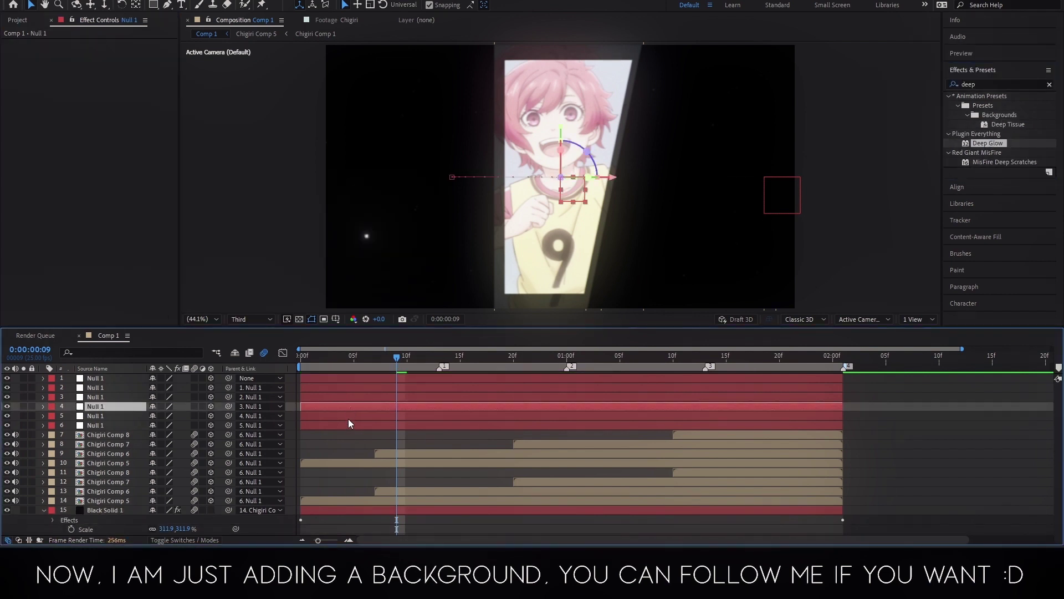
{"action": "right_click", "coordinate": [345, 414]}
Step: Pre-compose every layer into Pre-comp 1 and preview it from the start
{"action": "left_click", "coordinate": [380, 350]}
{"action": "key", "text": "Return"}
{"action": "key", "text": "Home"}
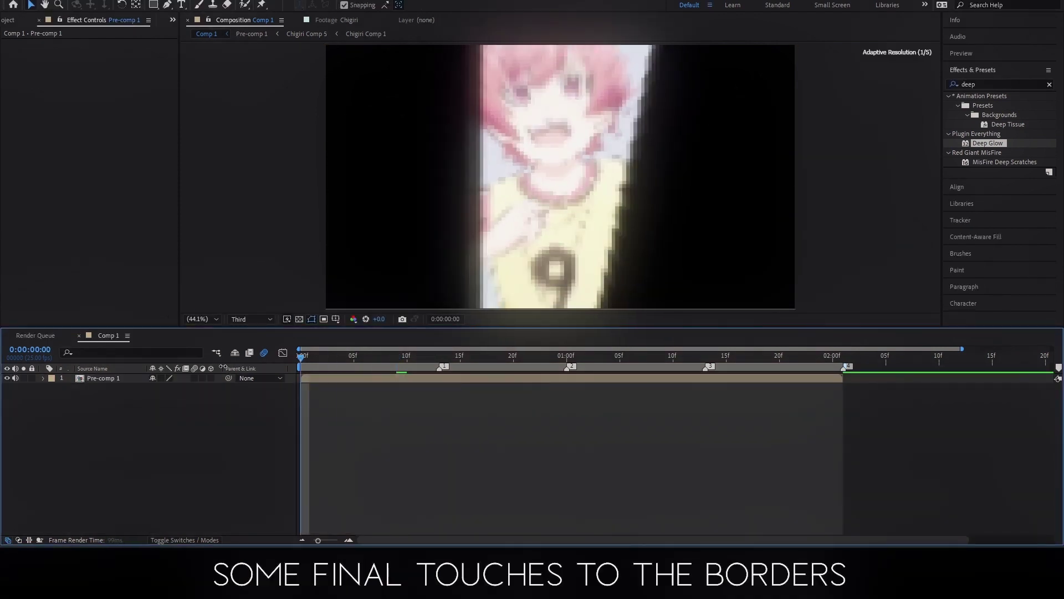
{"action": "key", "text": "space"}
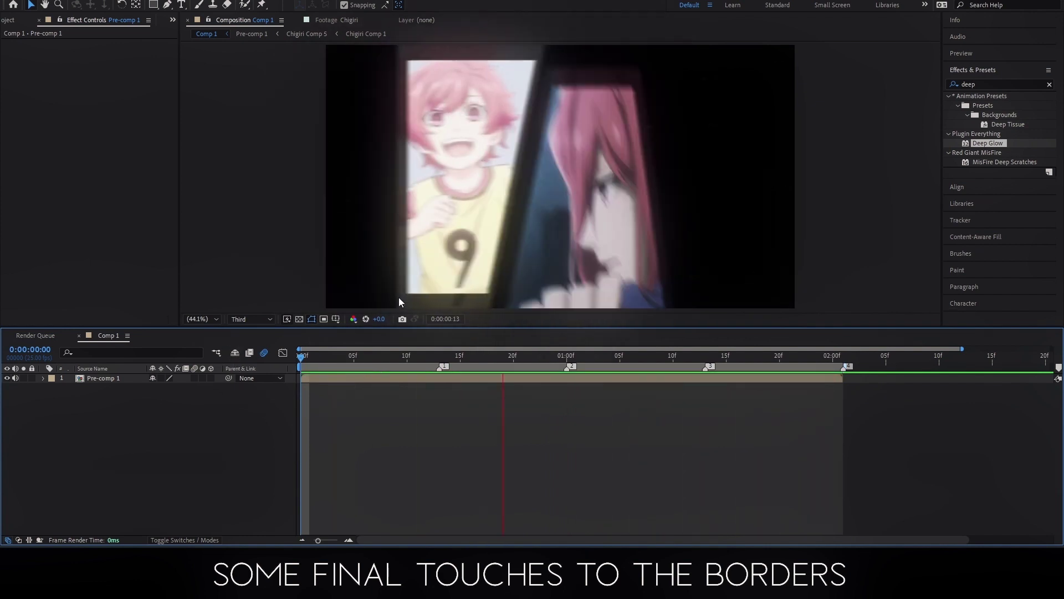
{"action": "key", "text": "space"}
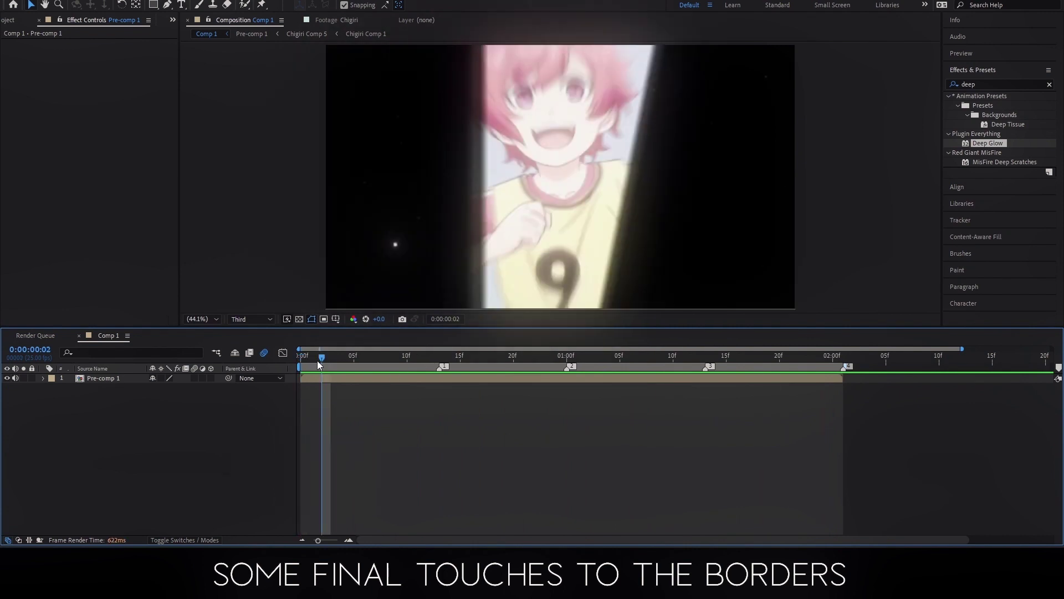
Step: Duplicate Pre-comp 1 and scale the lower copy to 110%
{"action": "left_click", "coordinate": [313, 380]}
{"action": "key", "text": "ctrl+d"}
{"action": "left_click", "coordinate": [314, 387]}
{"action": "key", "text": "s"}
{"action": "left_click", "coordinate": [183, 397]}
Step: Scale the duplicate pre-comp to 110%, add CC Jaws for jagged borders, and preview it
{"action": "type", "text": "110"}
{"action": "key", "text": "Return"}
{"action": "key", "text": "ctrl+a"}
{"action": "type", "text": "jaw"}
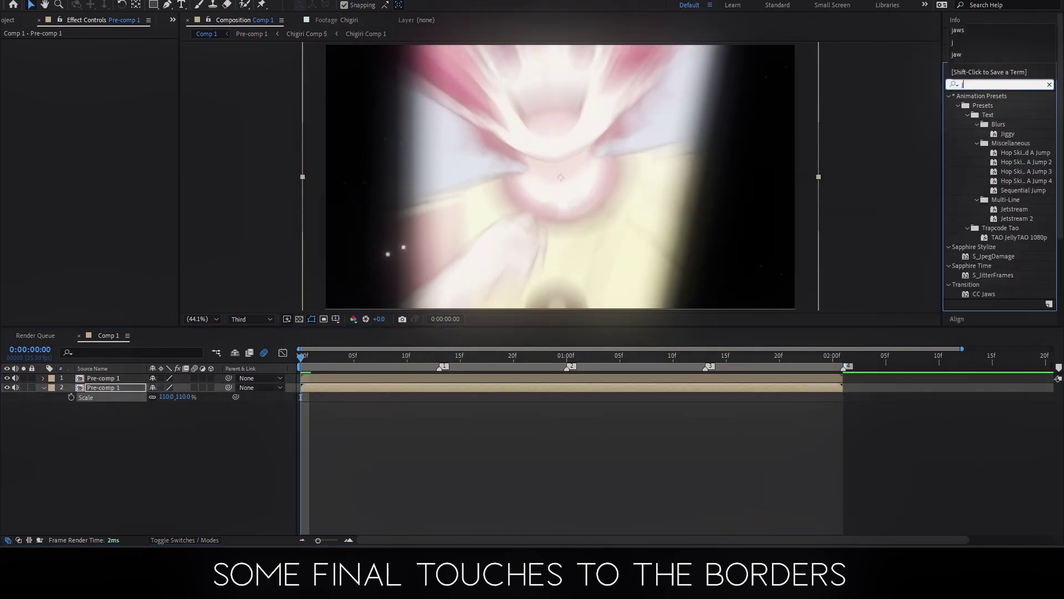
{"action": "double_click", "coordinate": [992, 106]}
{"action": "left_click_drag", "start_coordinate": [105, 53], "coordinate": [127, 63]}
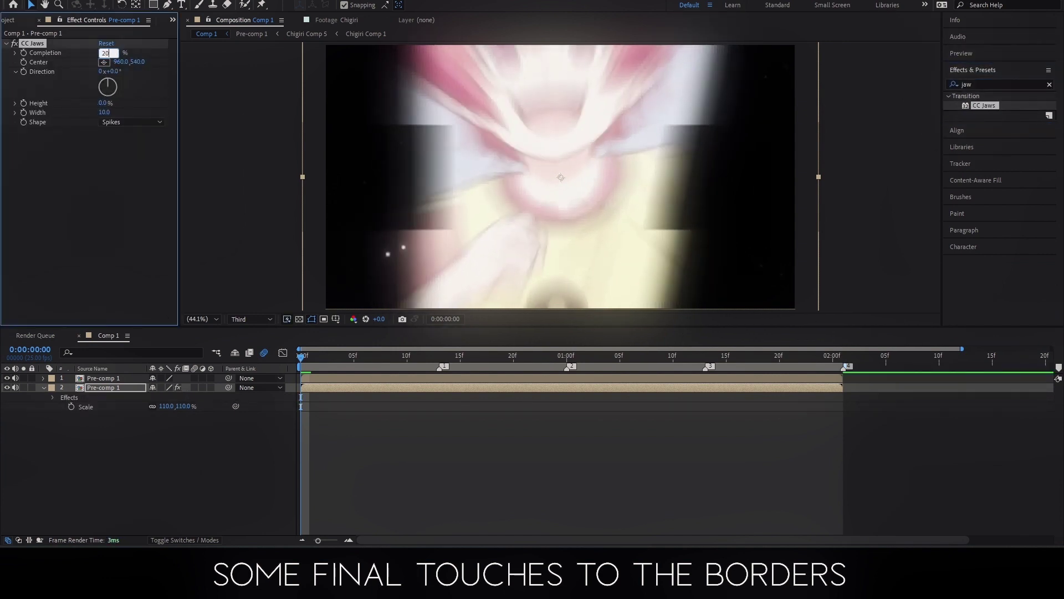
{"action": "key", "text": "Return"}
{"action": "key", "text": "Return"}
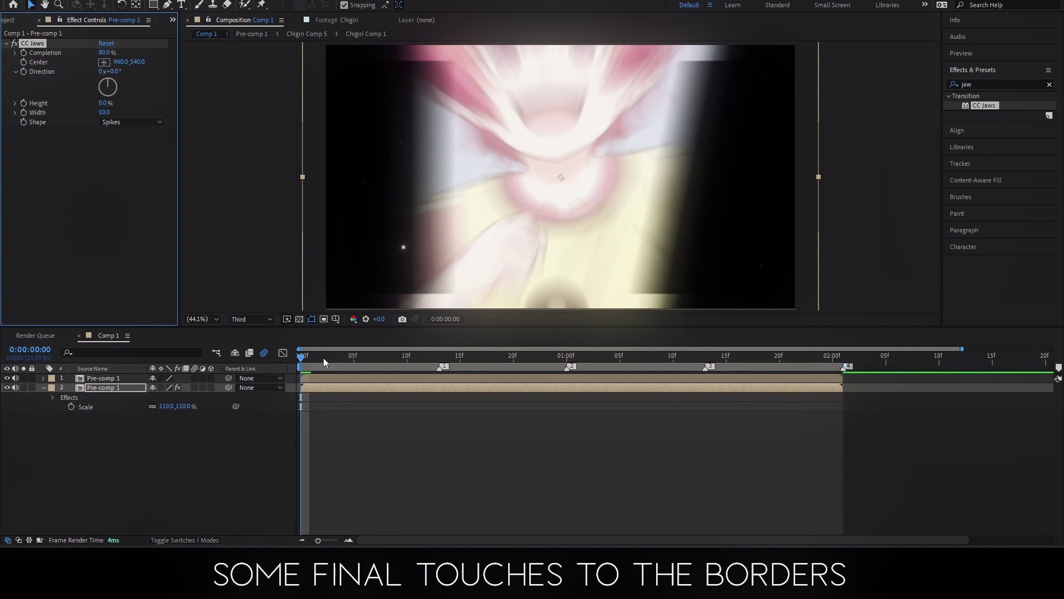
{"action": "key", "text": "space"}
Step: Add Wave Warp to the second Pre-comp 1 layer with Wave Width 20 and preview
{"action": "left_click", "coordinate": [977, 85]}
{"action": "type", "text": "drops"}
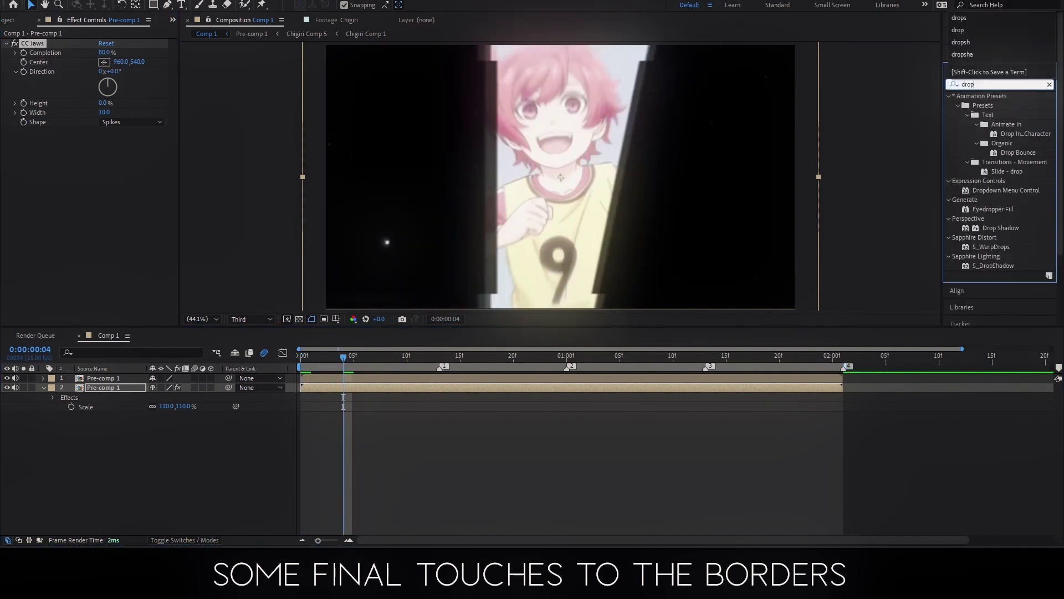
{"action": "left_click", "coordinate": [153, 162]}
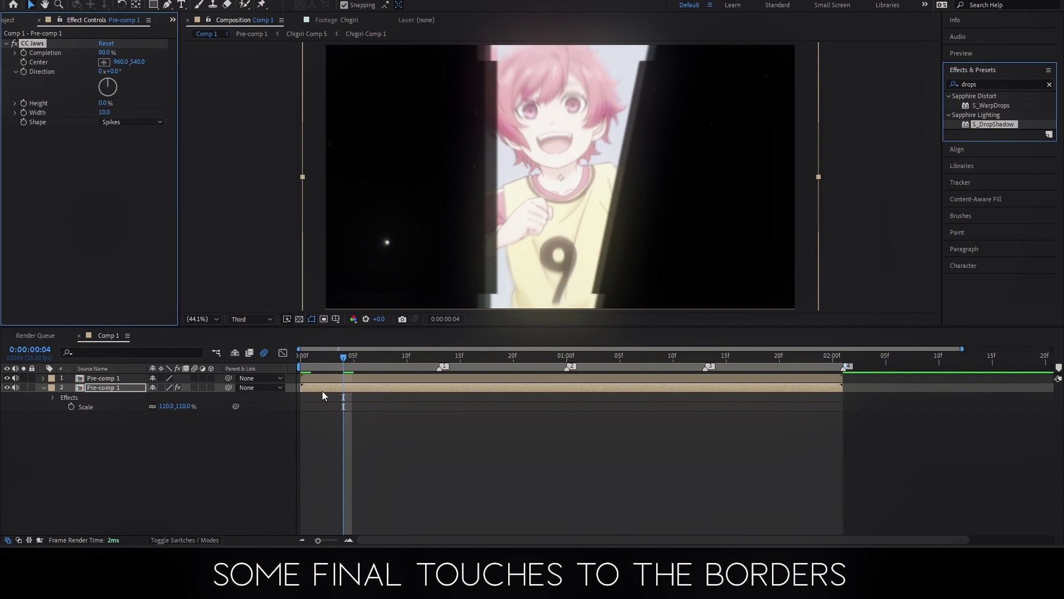
{"action": "left_click", "coordinate": [977, 84]}
{"action": "type", "text": "wave"}
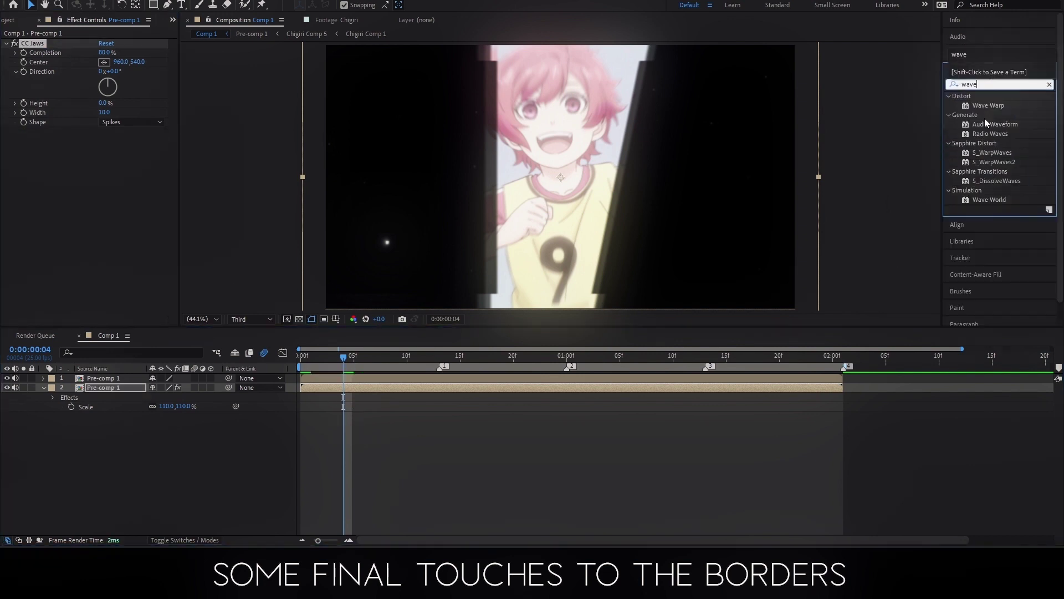
{"action": "left_click_drag", "start_coordinate": [521, 392], "coordinate": [454, 383]}
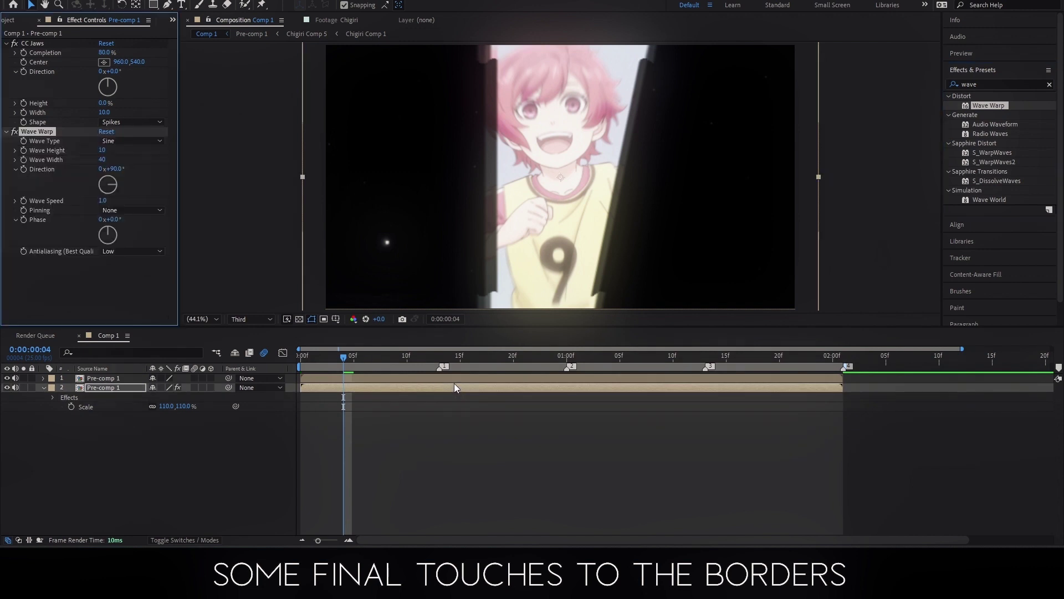
{"action": "left_click_drag", "start_coordinate": [108, 159], "coordinate": [131, 166]}
{"action": "left_click_drag", "start_coordinate": [304, 367], "coordinate": [525, 359]}
{"action": "left_click", "coordinate": [103, 160]}
{"action": "type", "text": "200"}
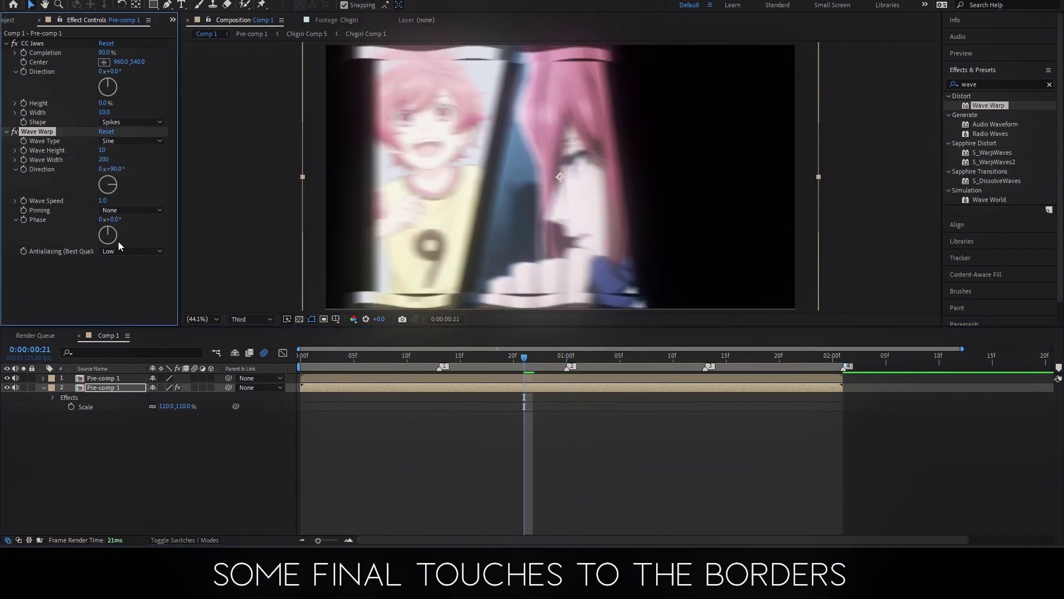
{"action": "left_click_drag", "start_coordinate": [525, 367], "coordinate": [525, 373]}
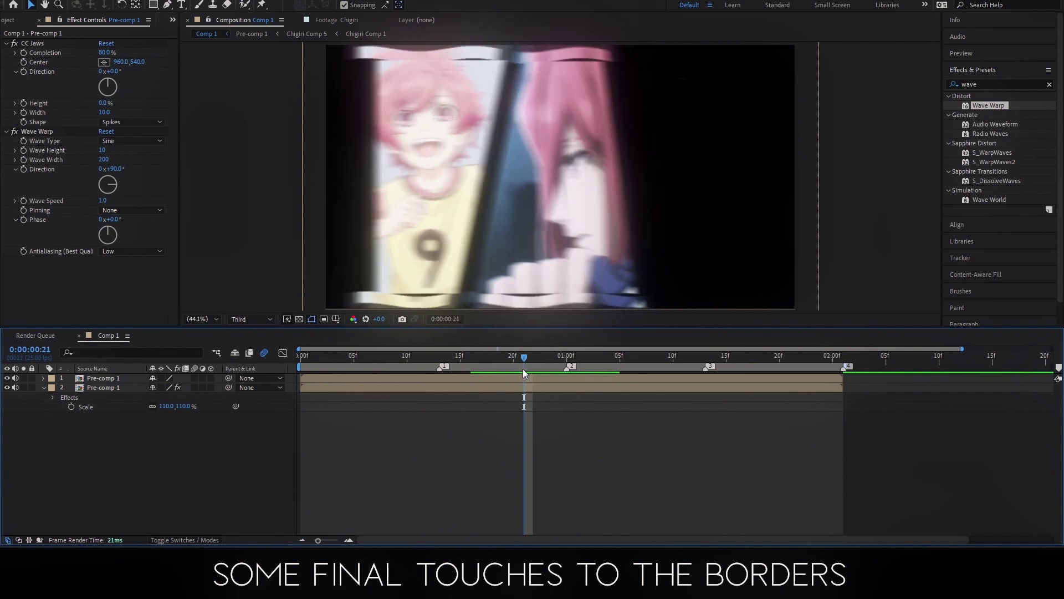
Step: Apply S_DropShadow to the layer with both shadow offsets set to 0
{"action": "left_click", "coordinate": [495, 388]}
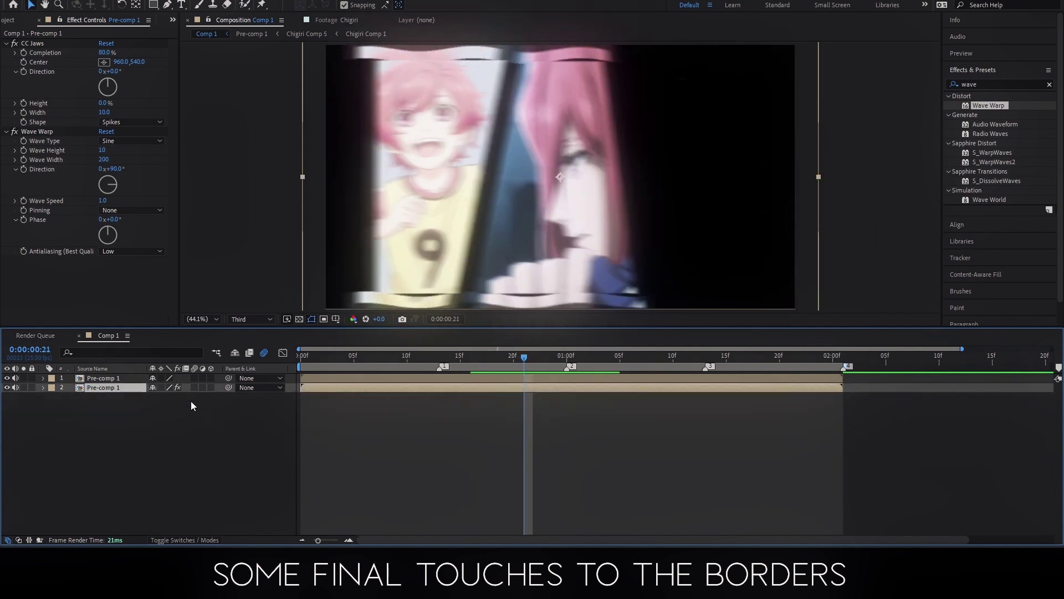
{"action": "left_click", "coordinate": [500, 367]}
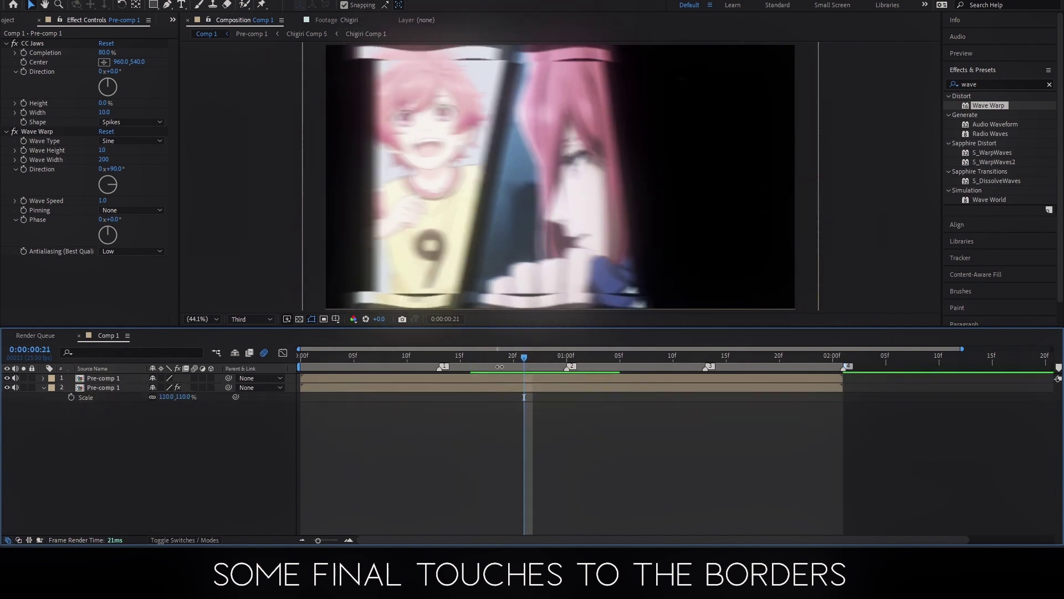
{"action": "left_click", "coordinate": [1012, 84]}
{"action": "type", "text": "drops"}
{"action": "double_click", "coordinate": [988, 123]}
{"action": "left_click", "coordinate": [106, 235]}
{"action": "type", "text": "0"}
{"action": "key", "text": "Tab"}
{"action": "type", "text": "0"}
{"action": "key", "text": "Return"}
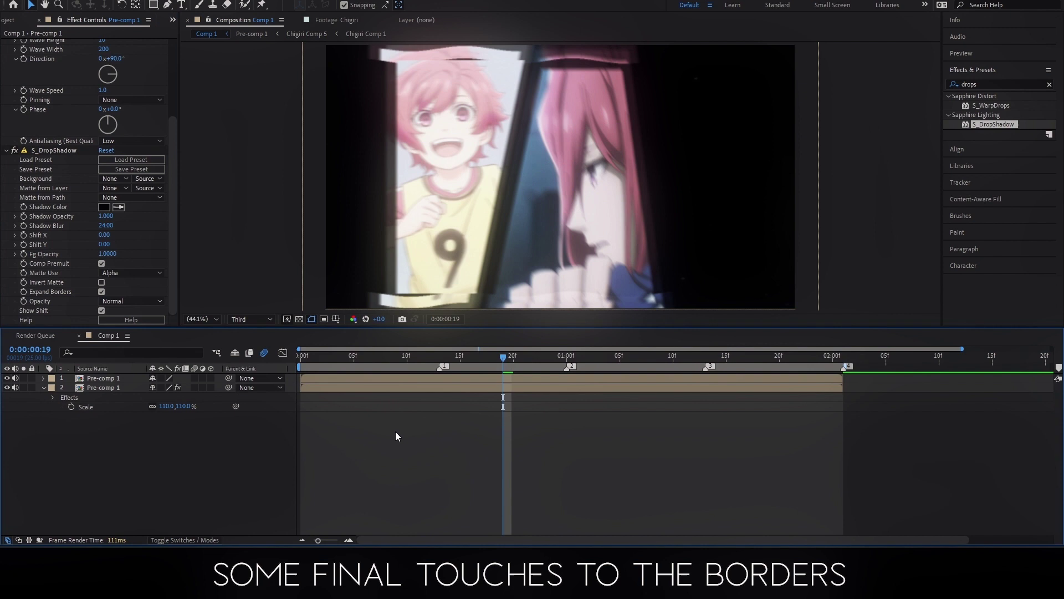
Step: Select all effects on the layer in Effect Controls and delete them
{"action": "scroll", "coordinate": [64, 151], "scroll_direction": "up", "scroll_amount": 4}
{"action": "left_click", "coordinate": [48, 133]}
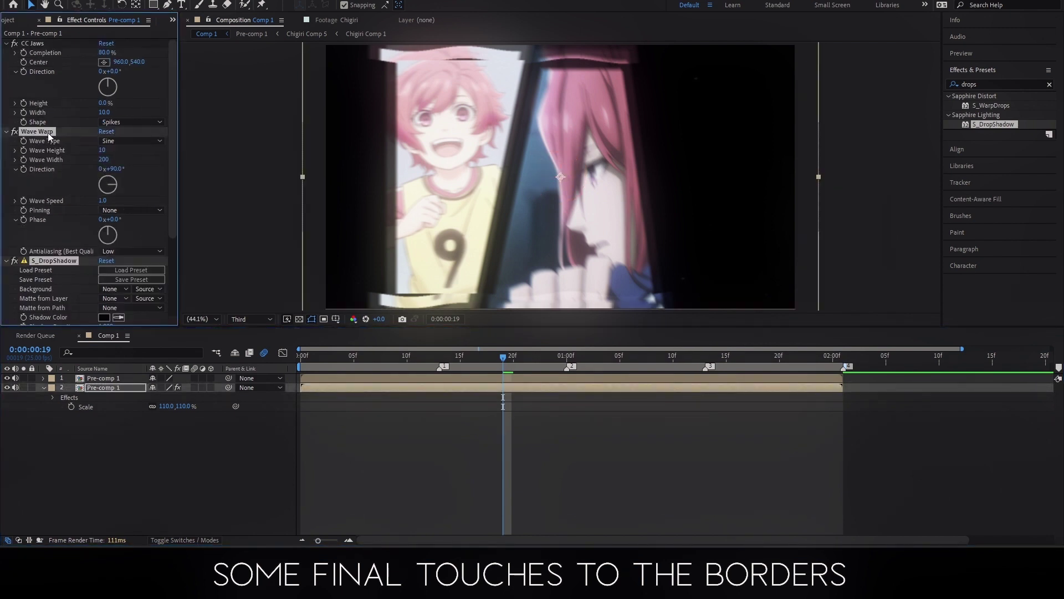
{"action": "left_click", "coordinate": [40, 43]}
{"action": "key", "text": "ctrl+a"}
{"action": "key", "text": "Delete"}
{"action": "left_click", "coordinate": [414, 404]}
Step: Delete the top copy, duplicate Pre-comp 1 again, and scale the new copy to 110%
{"action": "key", "text": "Home"}
{"action": "left_click", "coordinate": [316, 378]}
{"action": "key", "text": "Delete"}
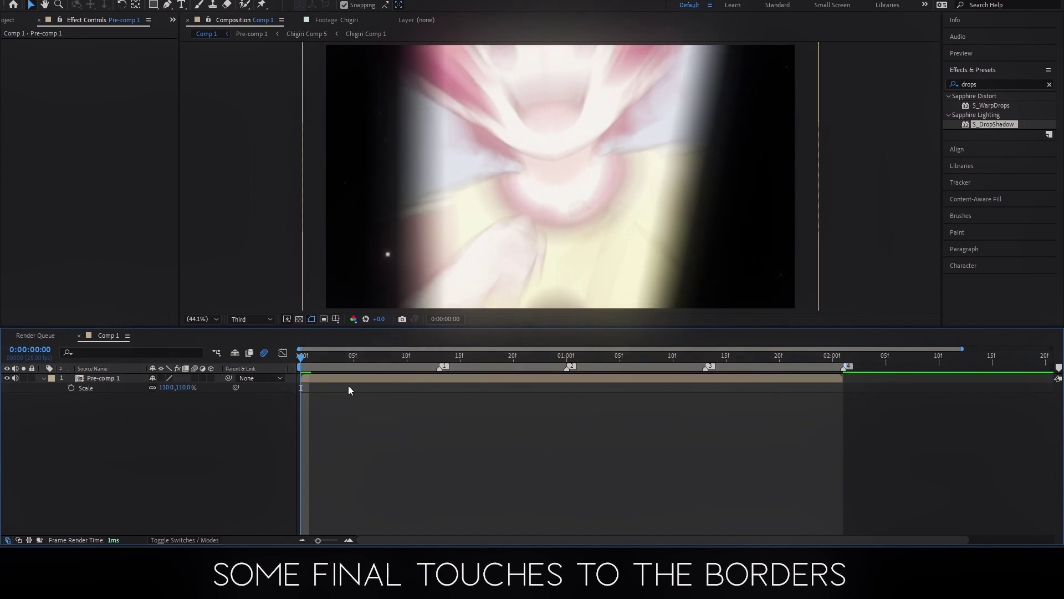
{"action": "key", "text": "u"}
{"action": "left_click", "coordinate": [325, 379]}
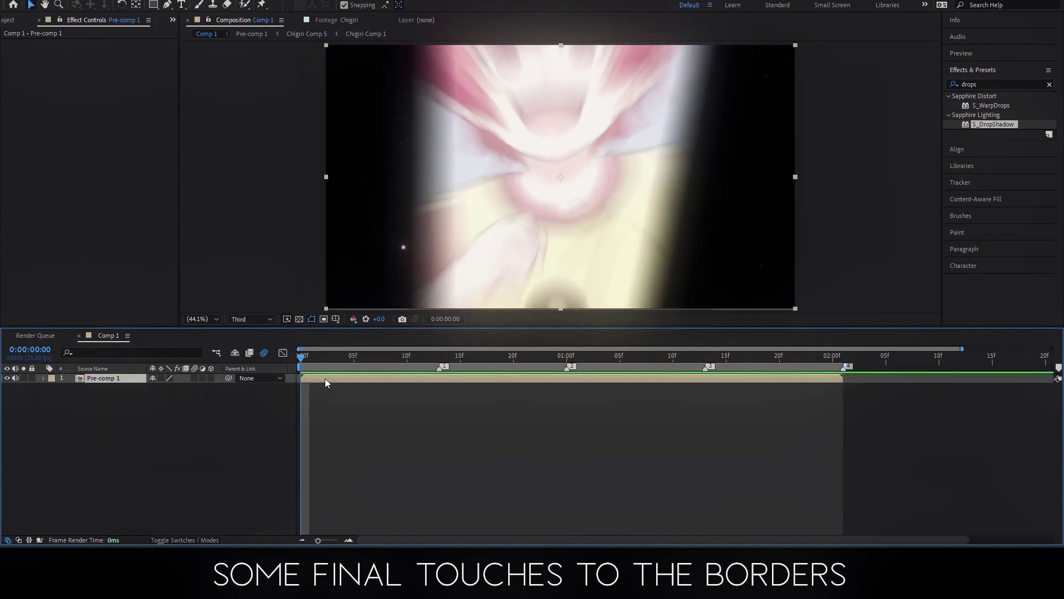
{"action": "key", "text": "ctrl+d"}
{"action": "key", "text": "s"}
{"action": "left_click_drag", "start_coordinate": [178, 387], "coordinate": [186, 392]}
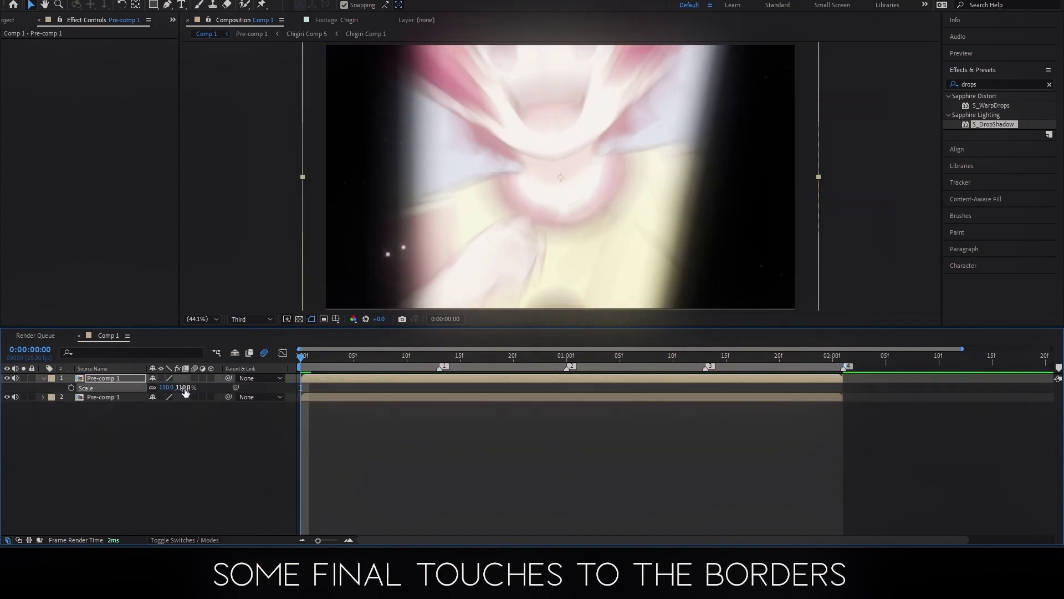
Step: Add CC Jaws at 80% completion with height 0, then add Wave Warp to the copy
{"action": "double_click", "coordinate": [962, 84]}
{"action": "type", "text": "jaw"}
{"action": "left_click_drag", "start_coordinate": [984, 106], "coordinate": [374, 377]}
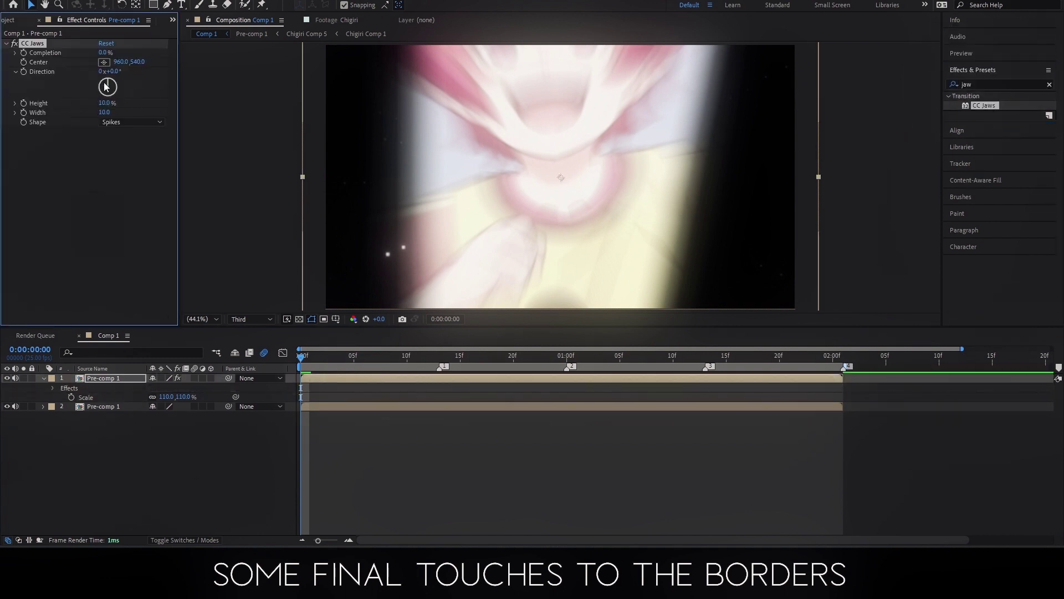
{"action": "left_click_drag", "start_coordinate": [70, 56], "coordinate": [106, 53]}
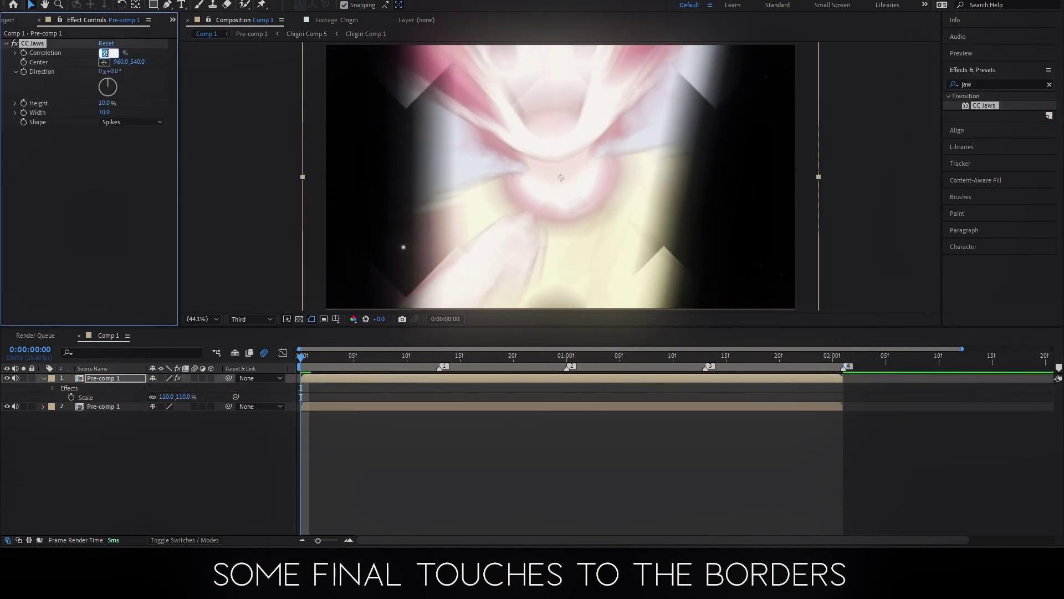
{"action": "type", "text": "80"}
{"action": "key", "text": "Return"}
{"action": "left_click_drag", "start_coordinate": [105, 103], "coordinate": [61, 100]}
{"action": "double_click", "coordinate": [976, 84]}
{"action": "type", "text": "wave"}
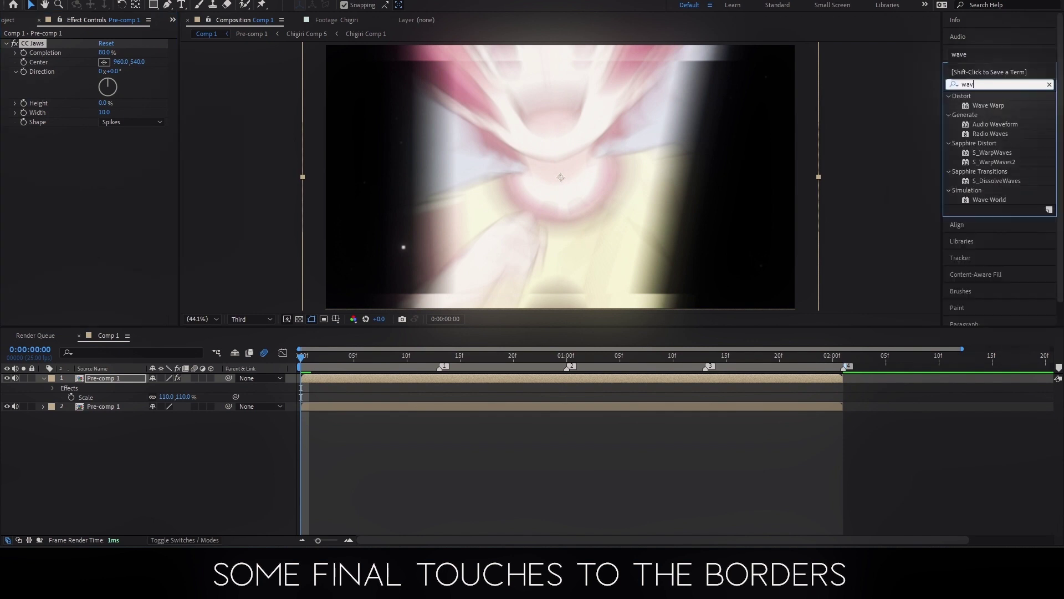
{"action": "left_click_drag", "start_coordinate": [992, 106], "coordinate": [112, 157]}
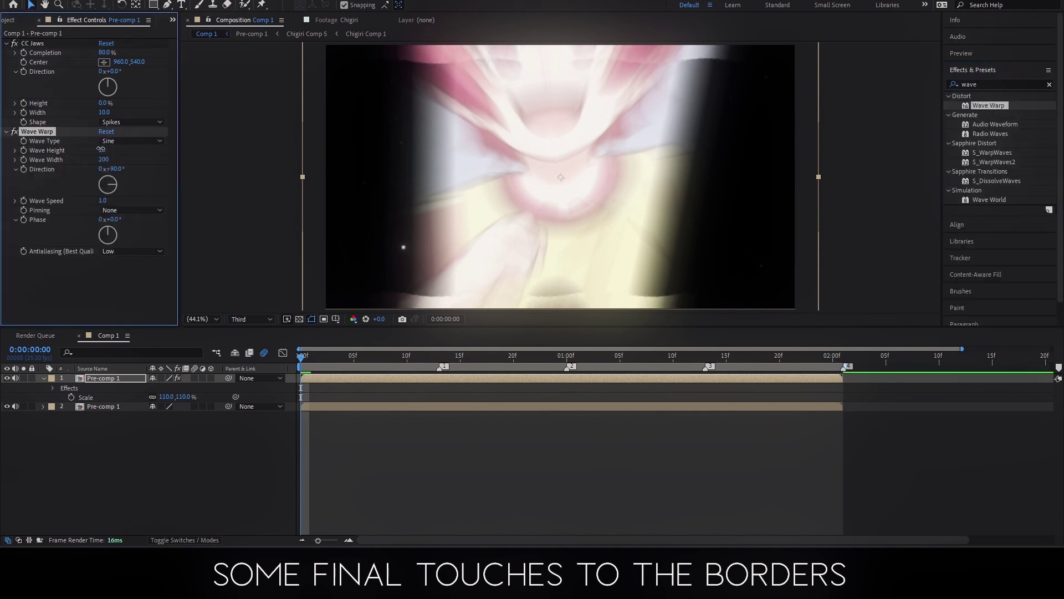
Step: Apply S_DropShadow with shadow offsets 0 and 0 and blur 17
{"action": "left_click", "coordinate": [1019, 84]}
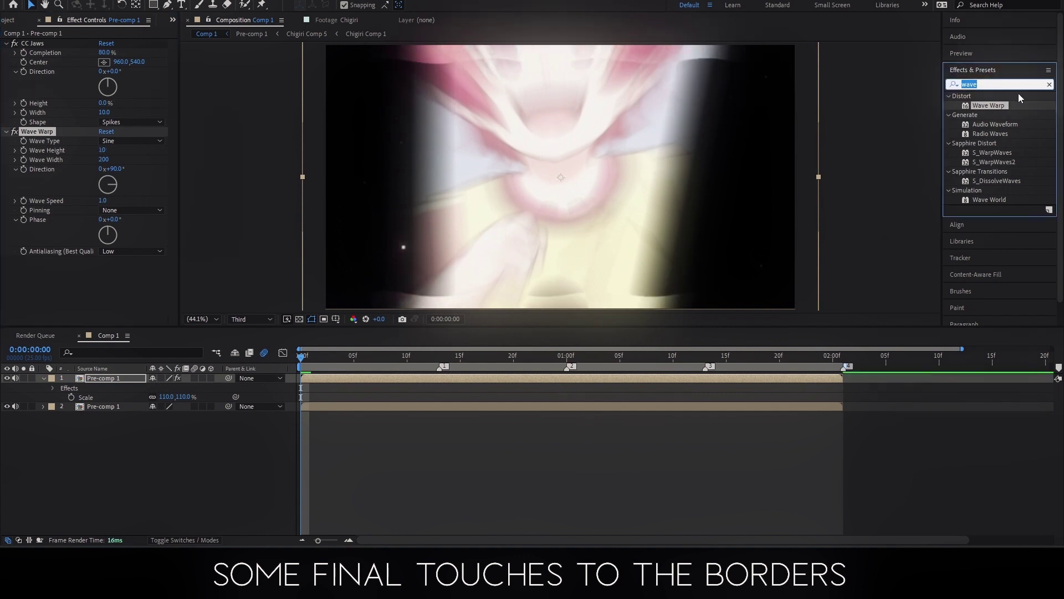
{"action": "type", "text": "drops"}
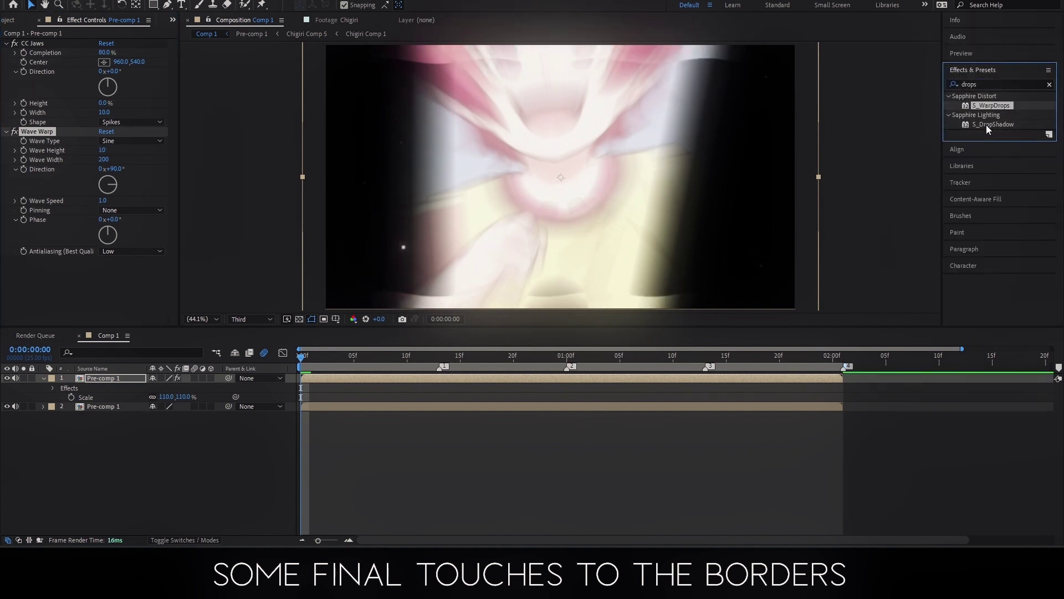
{"action": "left_click_drag", "start_coordinate": [987, 125], "coordinate": [107, 241]}
{"action": "left_click", "coordinate": [105, 235]}
{"action": "type", "text": "0"}
{"action": "key", "text": "Tab"}
{"action": "type", "text": "0"}
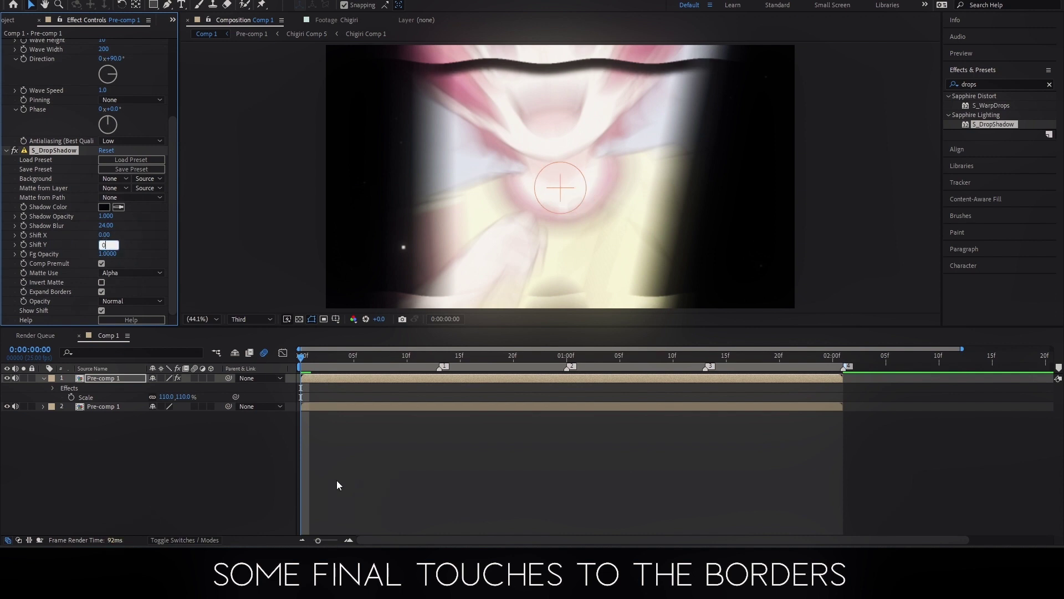
{"action": "left_click", "coordinate": [337, 480]}
{"action": "left_click_drag", "start_coordinate": [108, 233], "coordinate": [97, 233]}
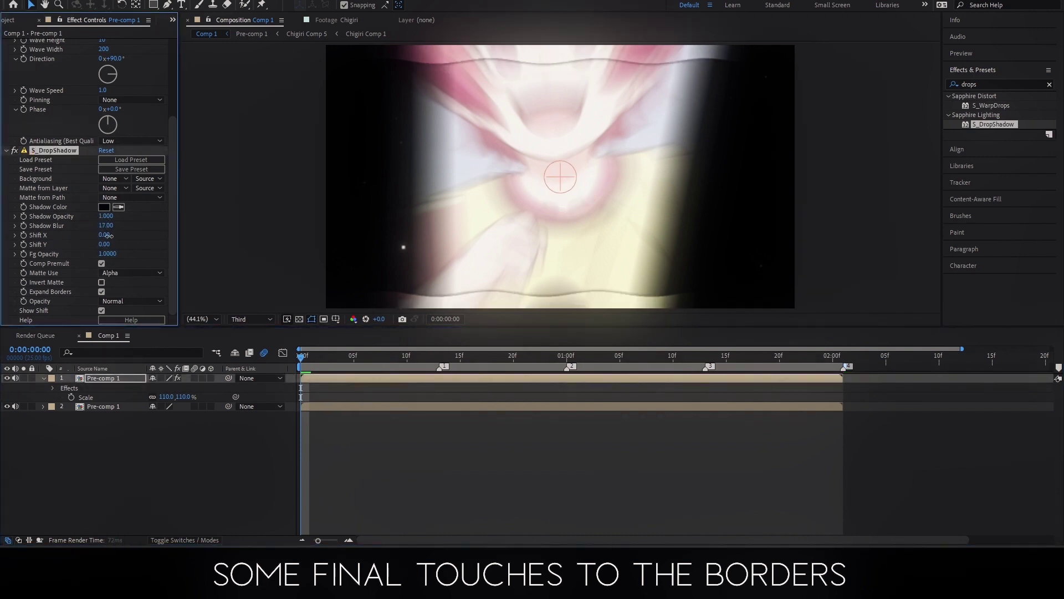
{"action": "key", "text": "ctrl+a"}
{"action": "left_click", "coordinate": [357, 457]}
Step: Preview the new borders, then select the top Pre-comp 1 copy
{"action": "key", "text": "u"}
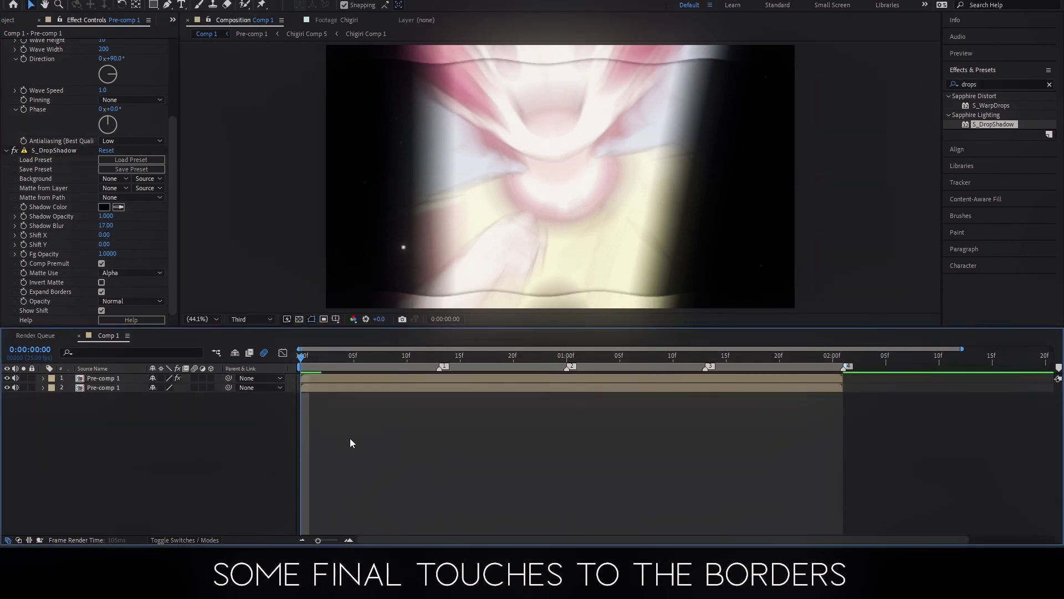
{"action": "key", "text": "space"}
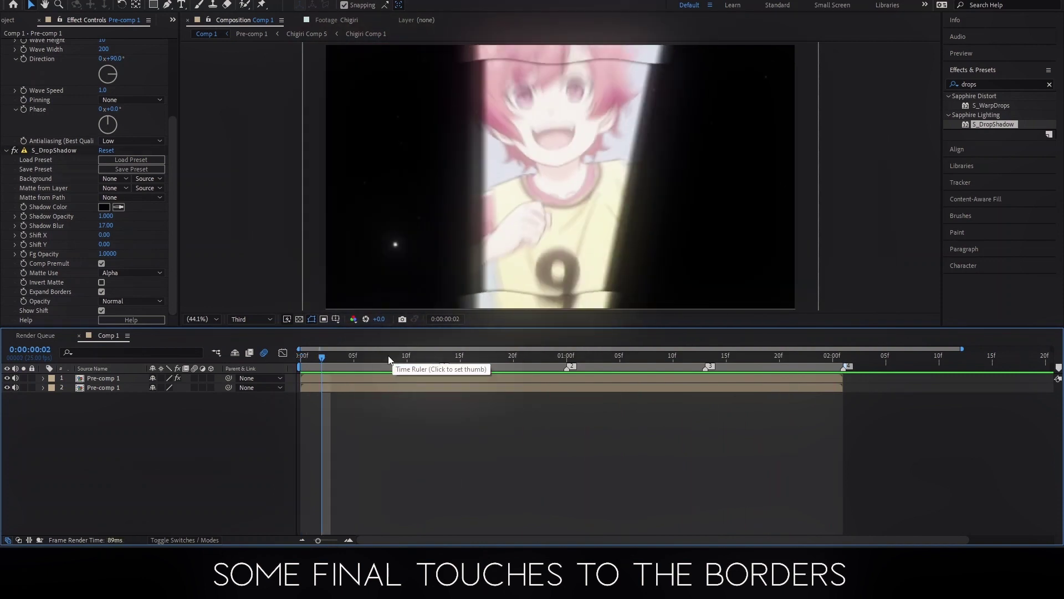
{"action": "key", "text": "space"}
{"action": "left_click", "coordinate": [407, 381]}
{"action": "key", "text": "s"}
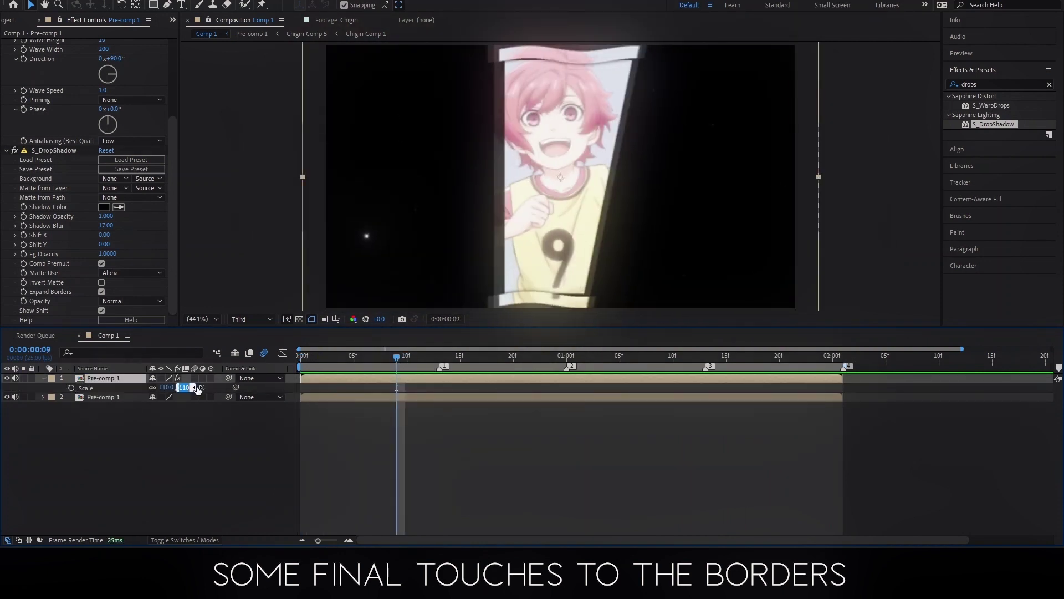
Step: Lower CC Jaws Completion to 70% and preview, checking frames 6 through 9
{"action": "left_click", "coordinate": [359, 379]}
{"action": "scroll", "coordinate": [105, 138], "scroll_direction": "up", "scroll_amount": 4}
{"action": "left_click", "coordinate": [106, 52]}
{"action": "key", "text": "Return"}
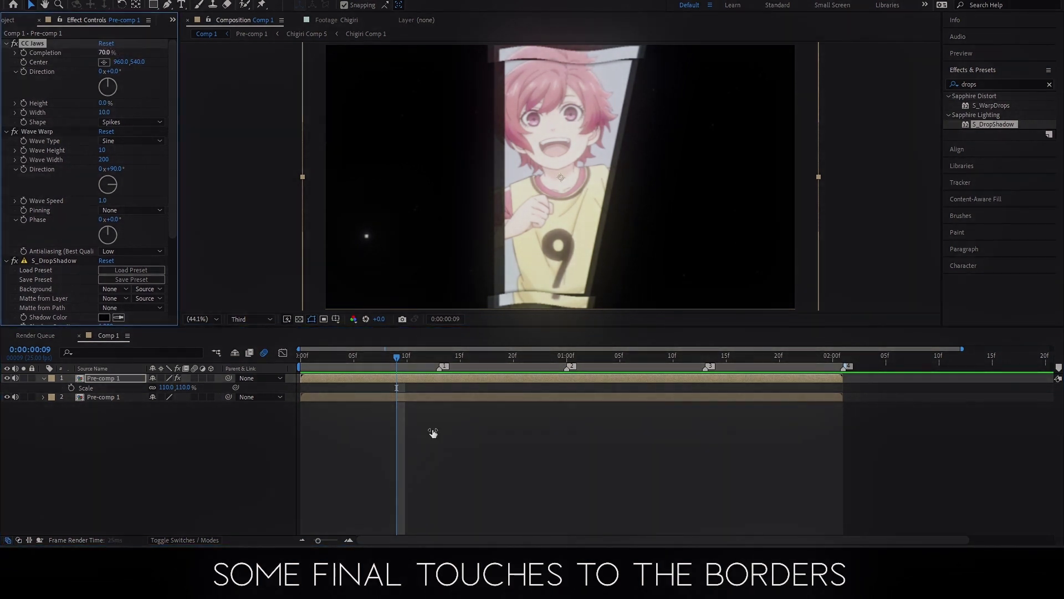
{"action": "left_click", "coordinate": [421, 461]}
{"action": "key", "text": "space"}
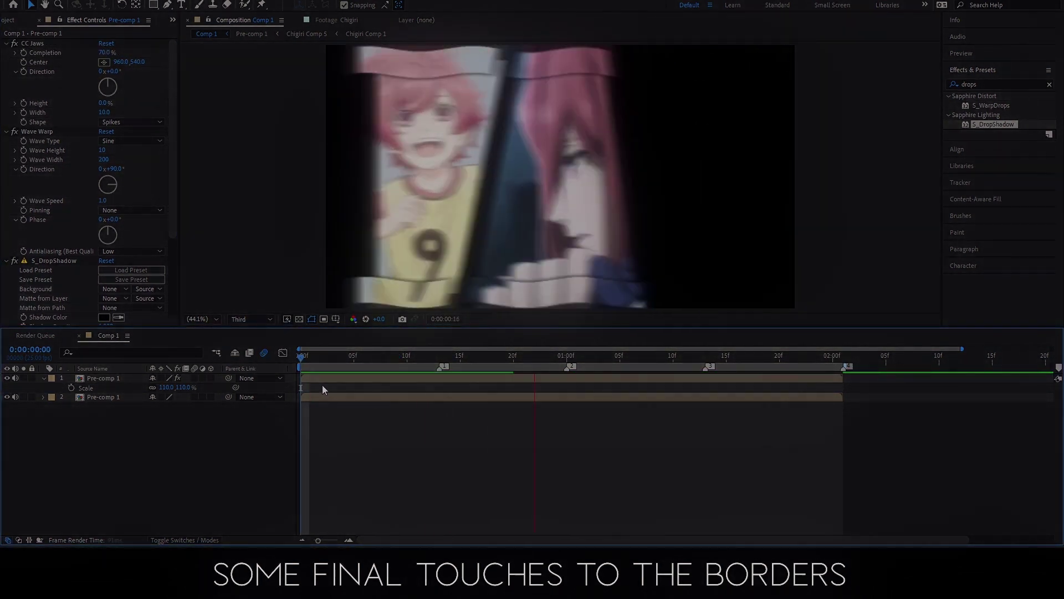
{"action": "left_click", "coordinate": [362, 355]}
{"action": "left_click_drag", "start_coordinate": [362, 355], "coordinate": [396, 355]}
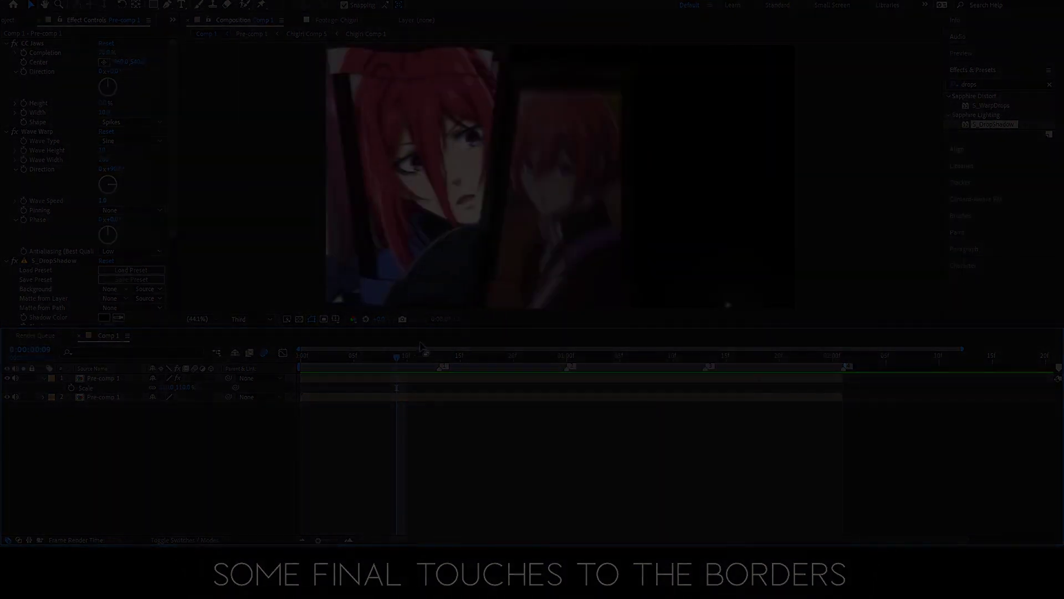